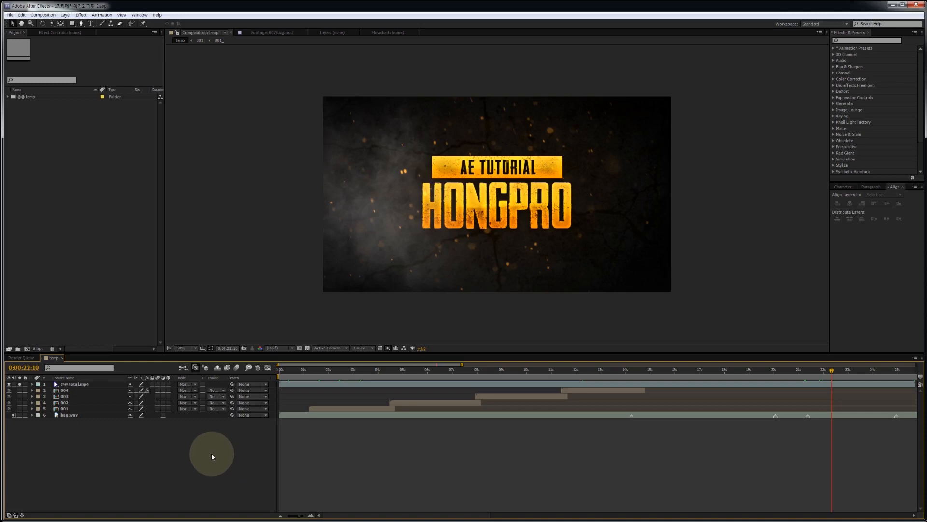
# Step: Import bag.psd as Composition - Retain Layer Sizes with editable layer styles and Live Photoshop 3D
pyautogui.click(117, 231)
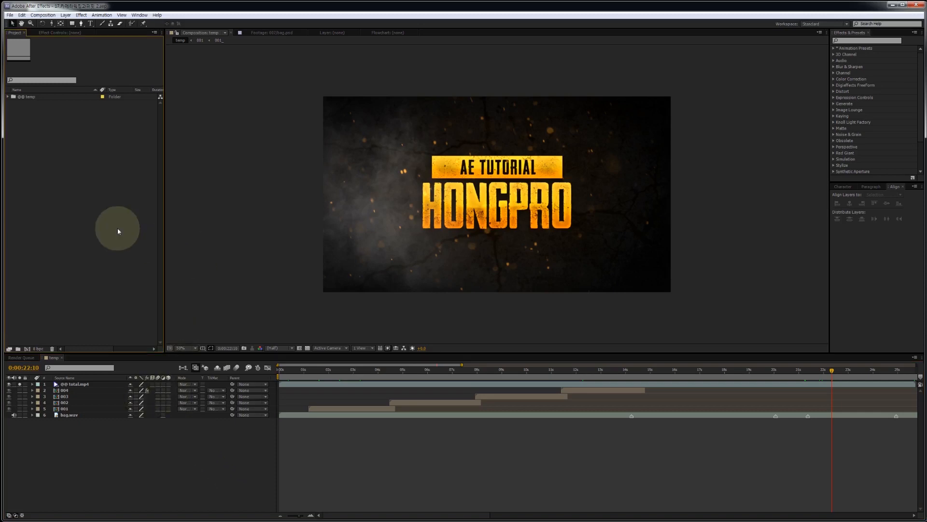
pyautogui.hotkey('ctrl', 'i')
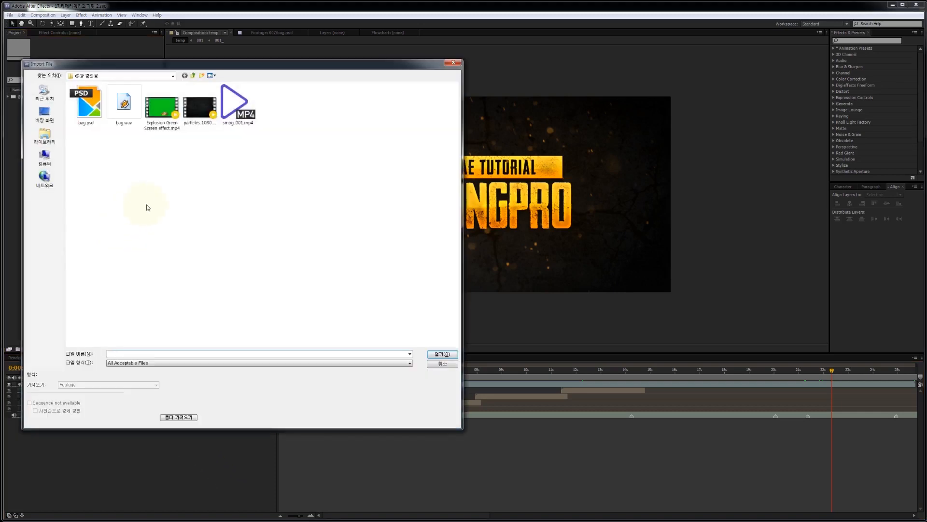
pyautogui.doubleClick(91, 110)
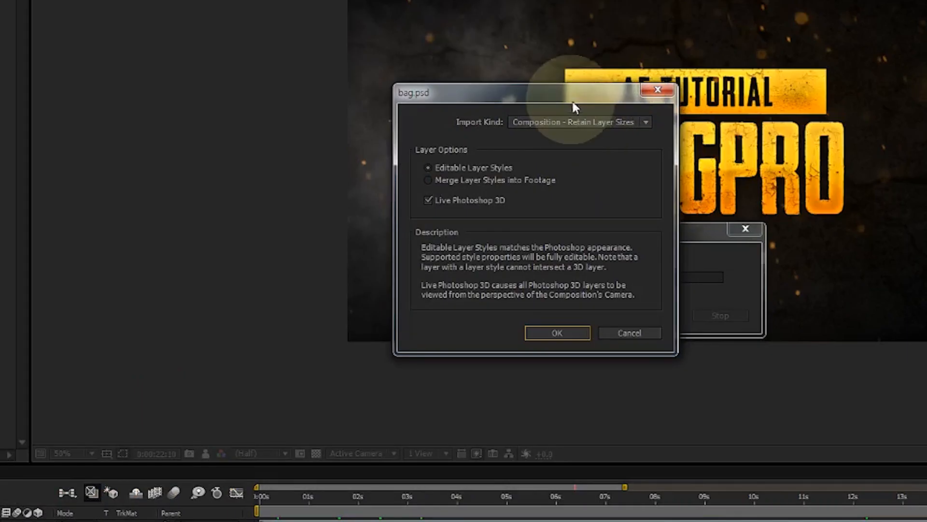
pyautogui.moveTo(572, 99); pyautogui.dragTo(488, 104)
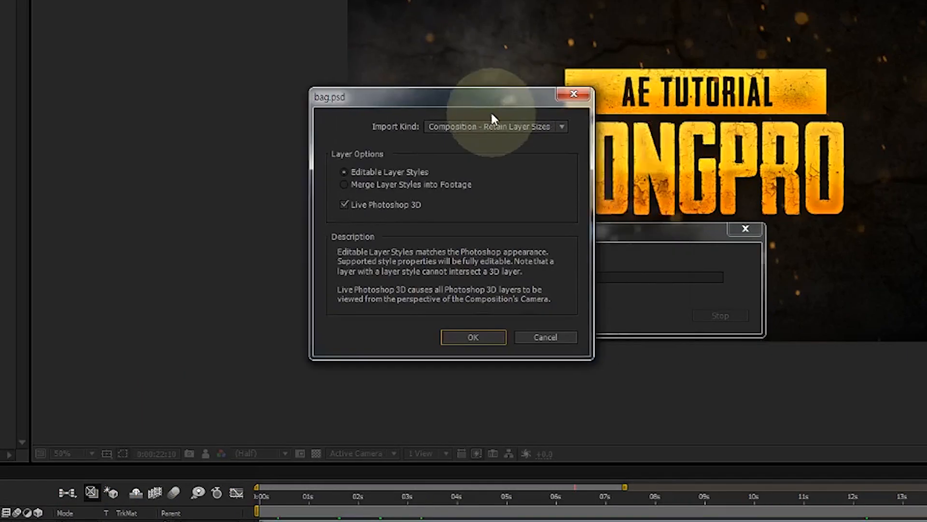
pyautogui.click(523, 128)
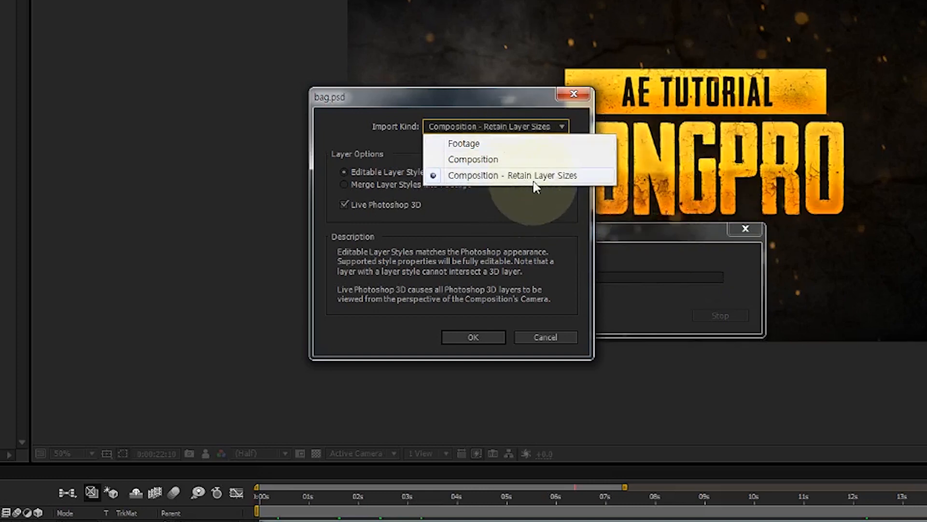
pyautogui.click(502, 177)
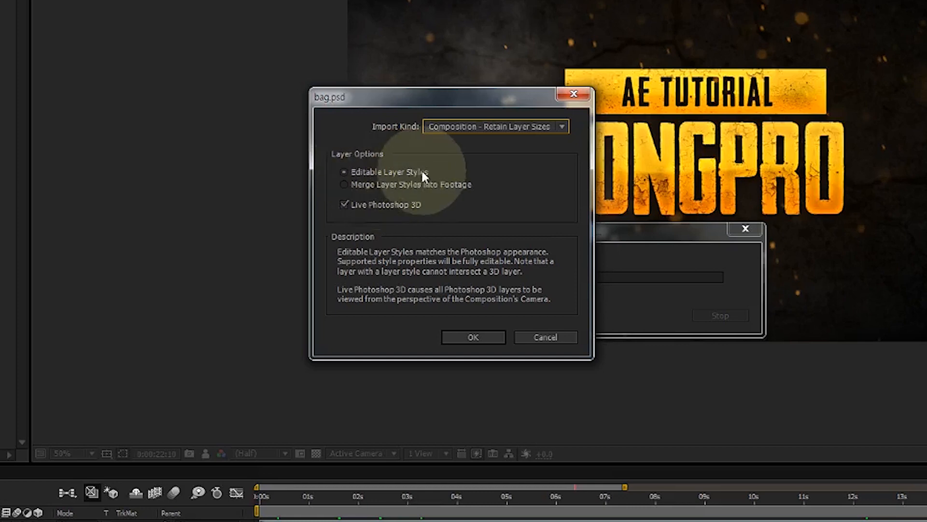
pyautogui.click(484, 127)
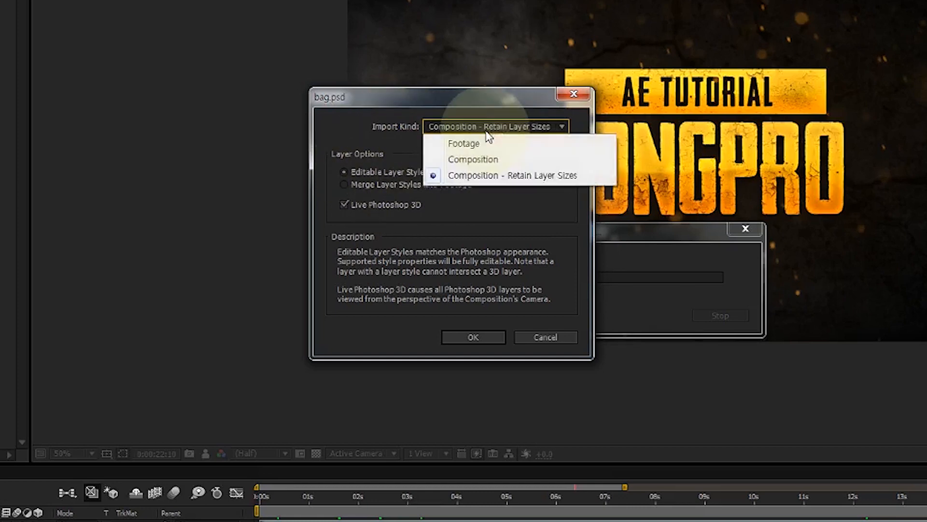
pyautogui.click(511, 175)
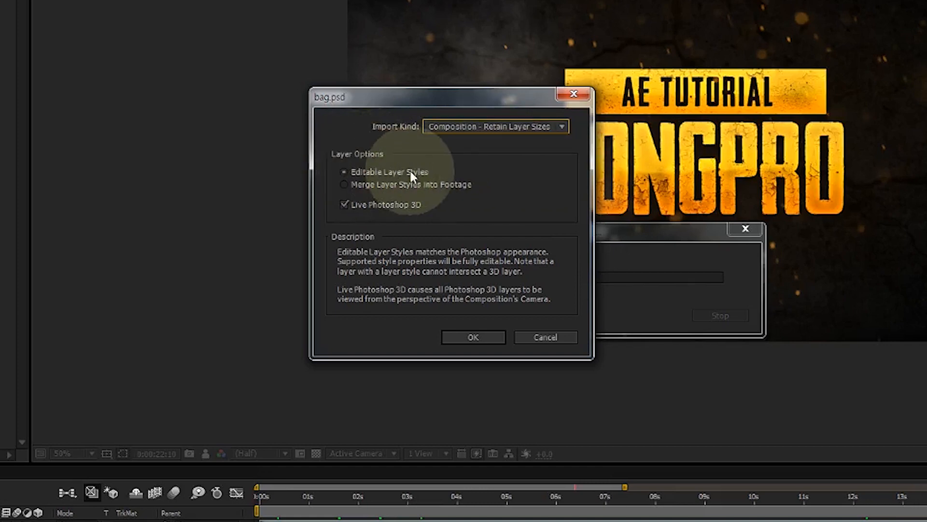
pyautogui.click(488, 336)
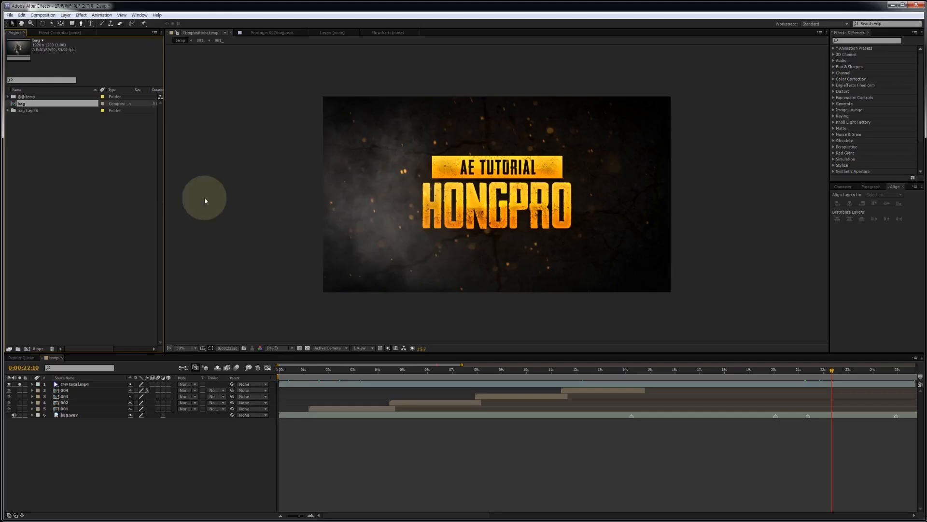
# Step: Examine the individual PSD layers in the imported bag Layers folder, and collapse the folder again
pyautogui.click(32, 112)
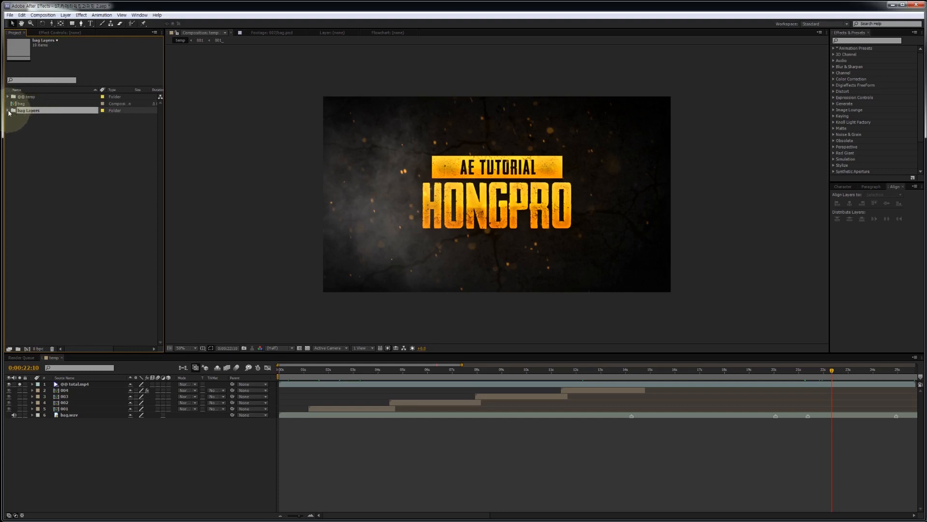
pyautogui.click(8, 112)
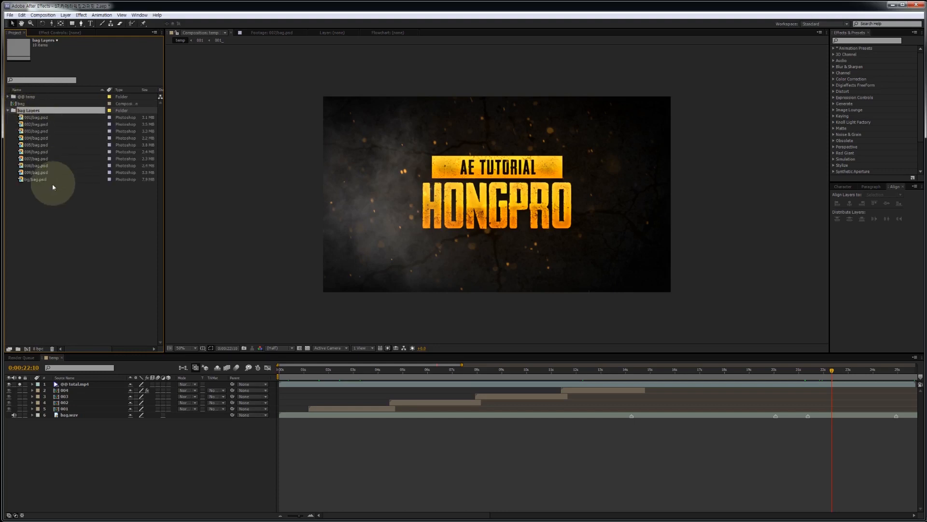
pyautogui.moveTo(56, 191); pyautogui.dragTo(32, 130)
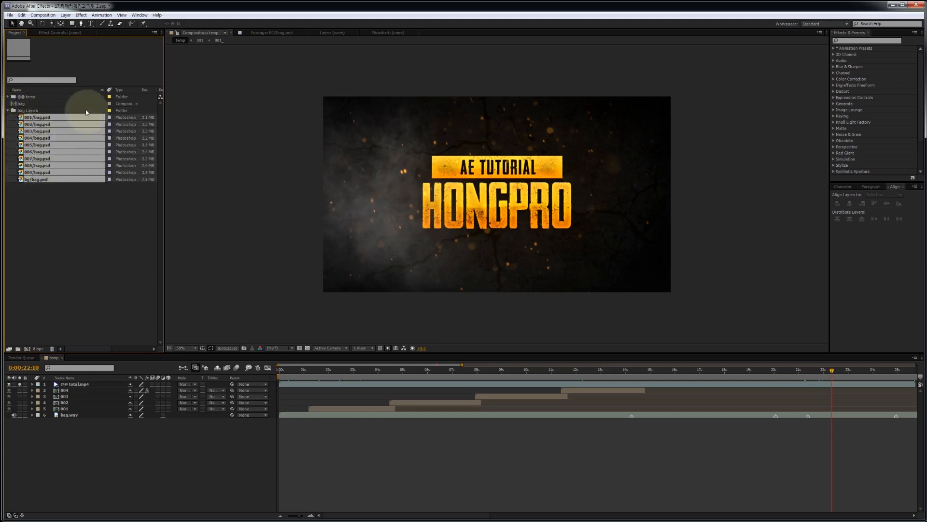
pyautogui.click(62, 193)
pyautogui.click(8, 111)
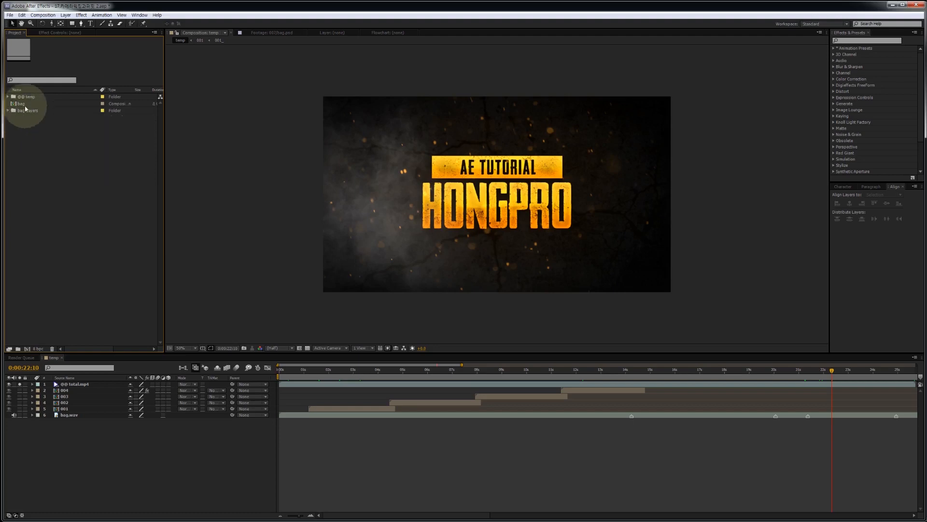
# Step: View the imported bag composition and scrub through the start of the temp composition to 0:00:03:18 for reference
pyautogui.click(34, 104)
pyautogui.doubleClick(34, 105)
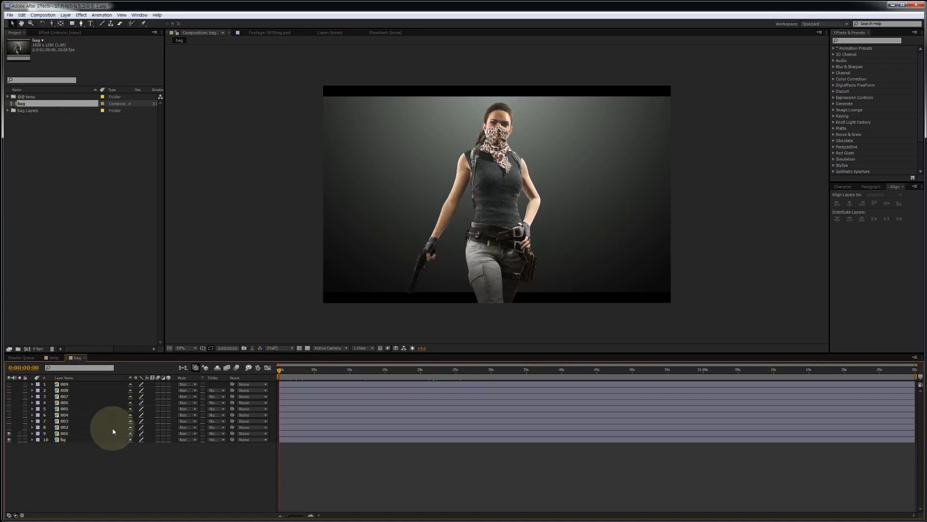
pyautogui.click(54, 357)
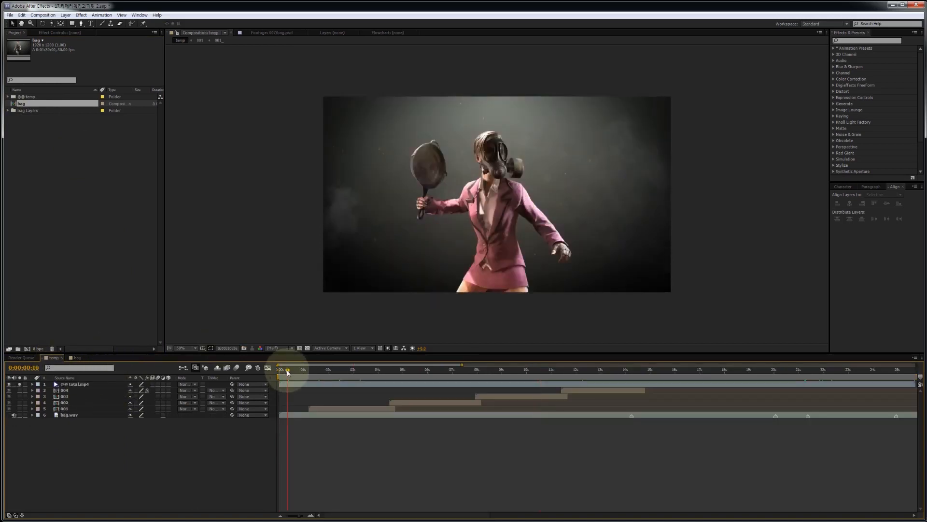
pyautogui.moveTo(288, 371); pyautogui.dragTo(368, 381)
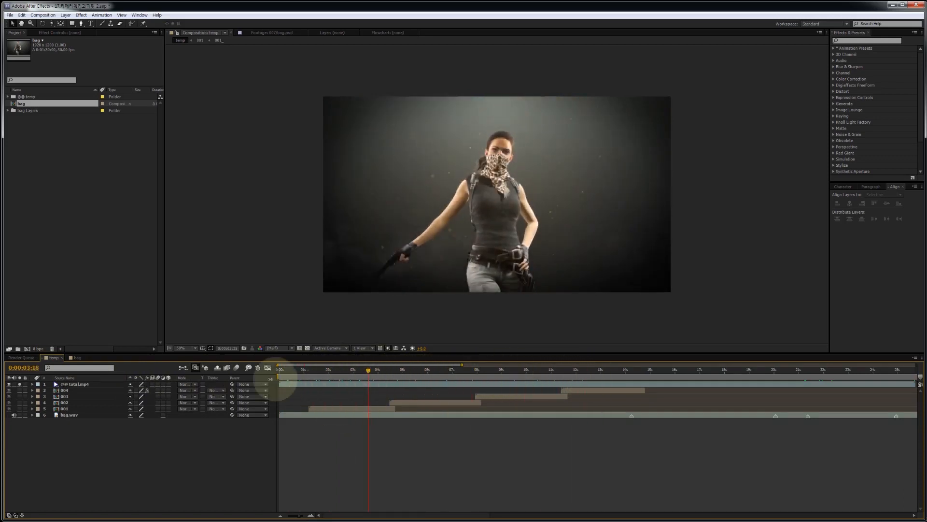
# Step: Create a 1920 x 1080, 30 fps composition named Scene_001 with a duration of 0:00:30:00
pyautogui.hotkey('ctrl', 'n')
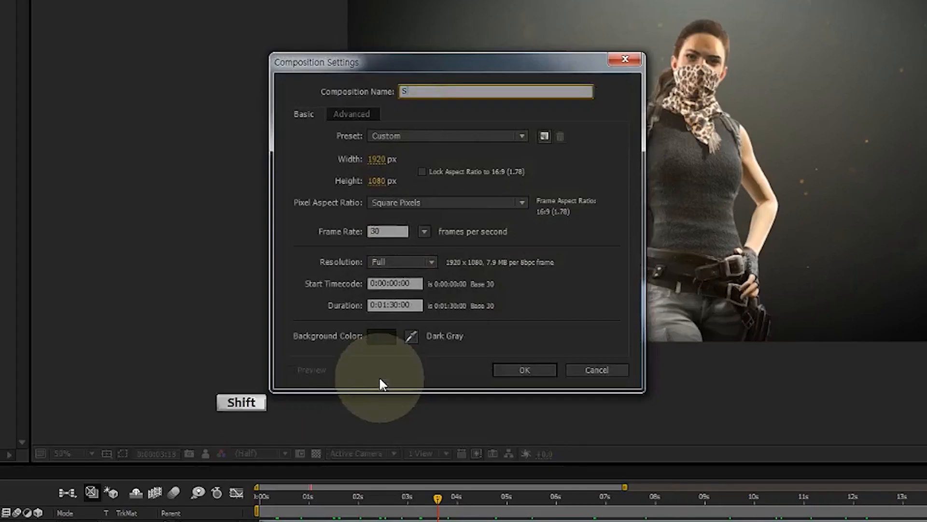
pyautogui.write('Scene_001')
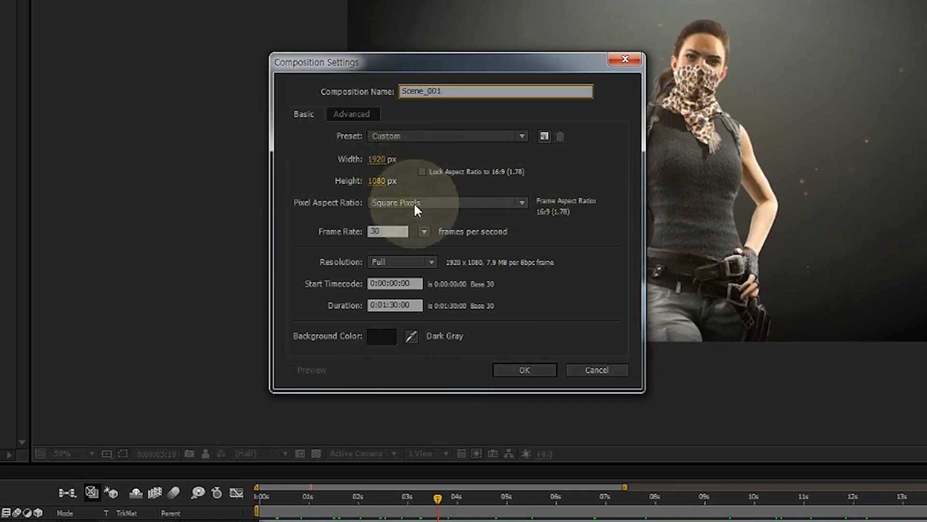
pyautogui.click(387, 302)
pyautogui.press('Left')
pyautogui.write('0')
pyautogui.press('Right')
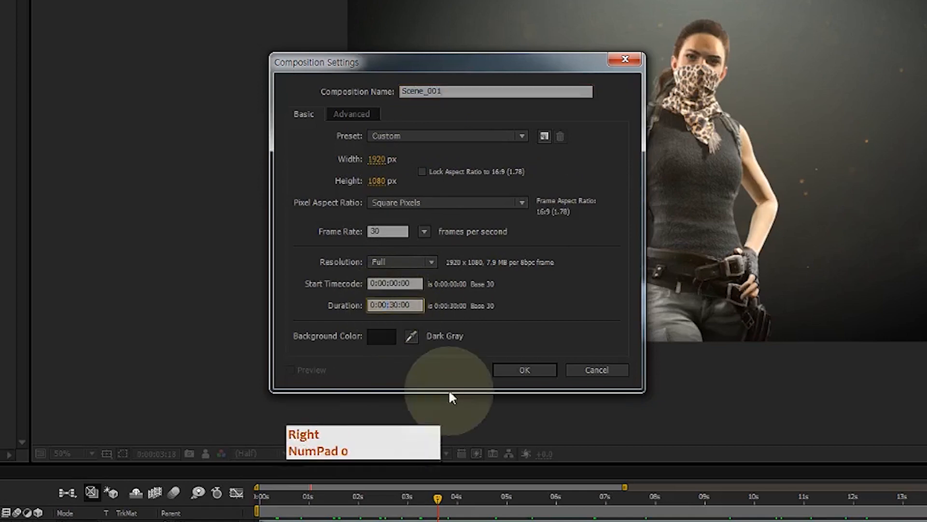
pyautogui.click(515, 369)
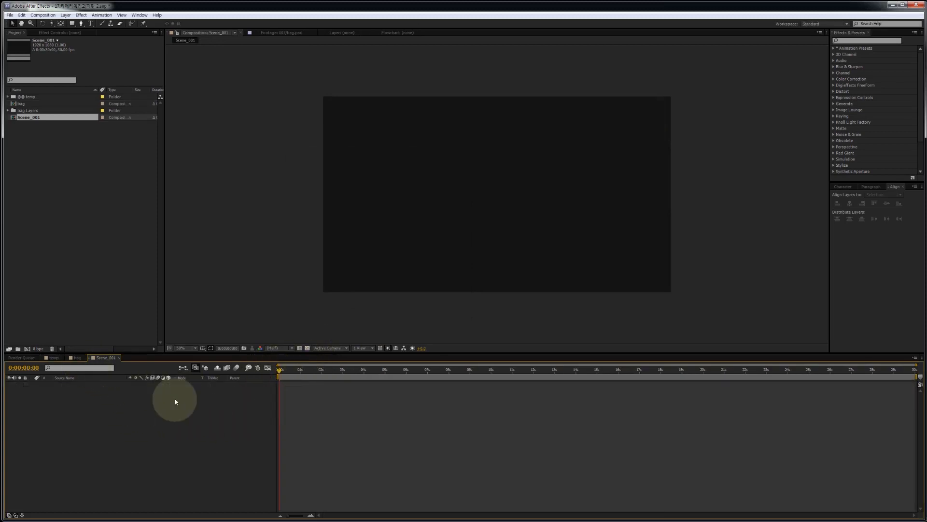
# Step: Try pre-composing layer 001 of the bag composition with all attributes left in 'bag', and undo it
pyautogui.click(81, 360)
pyautogui.click(77, 435)
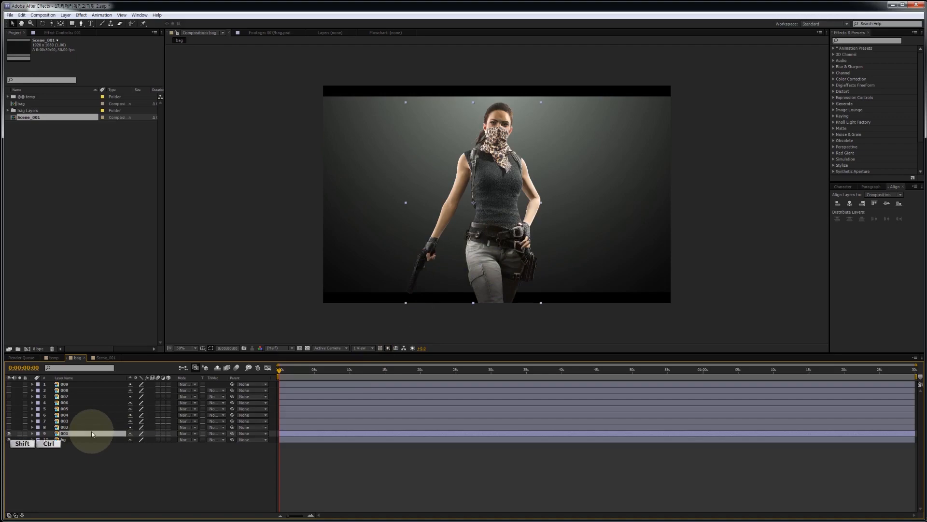
pyautogui.hotkey('ctrl', 'shift', 'c')
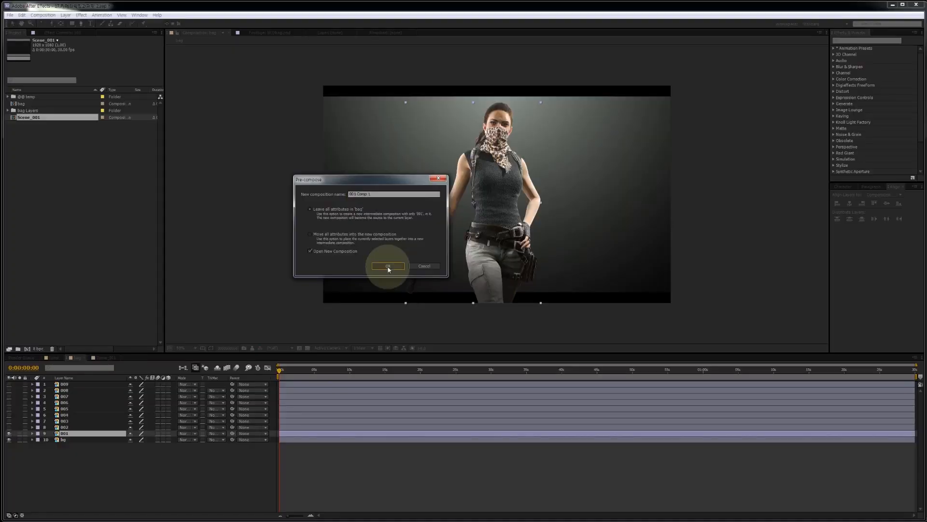
pyautogui.click(477, 288)
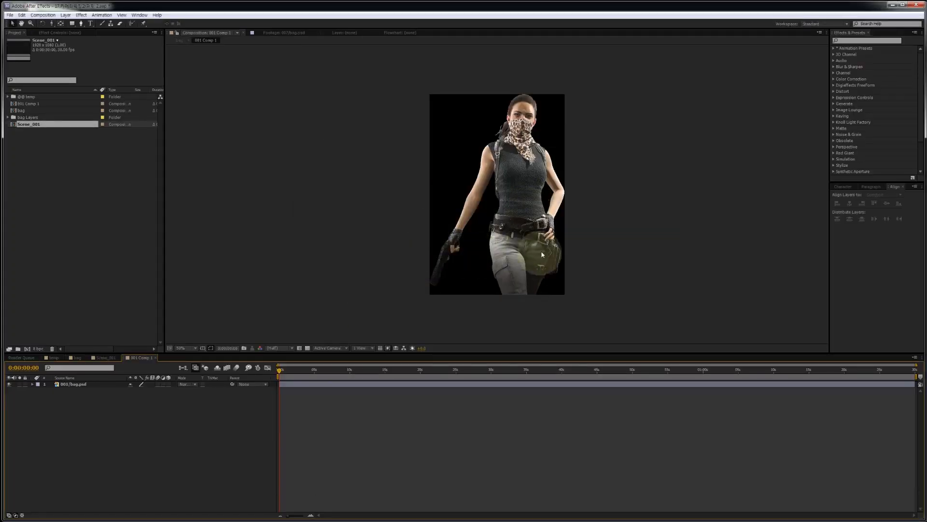
pyautogui.moveTo(542, 255); pyautogui.dragTo(494, 261)
pyautogui.hotkey('ctrl', 'z')
# Step: Try pre-composing layer 001 with all attributes moved into the new composition, and undo it
pyautogui.hotkey('ctrl', 'shift', 'c')
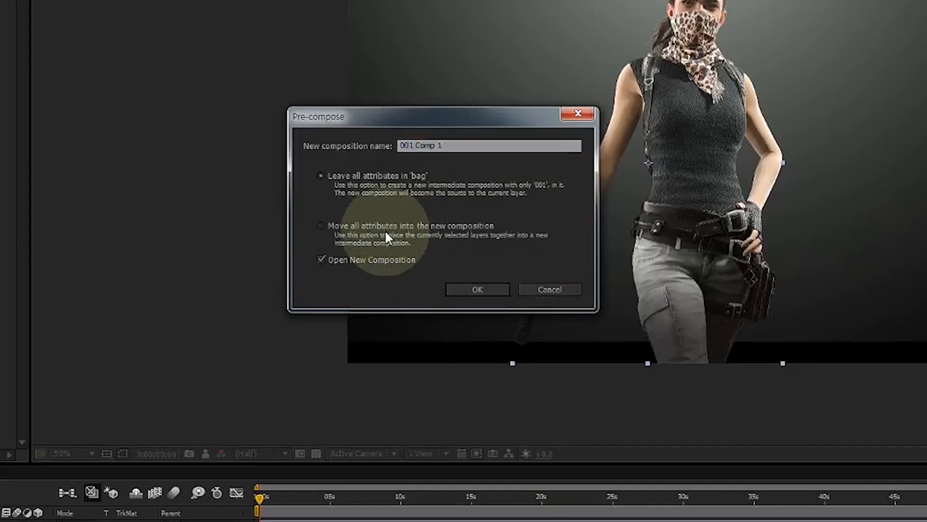
pyautogui.click(385, 233)
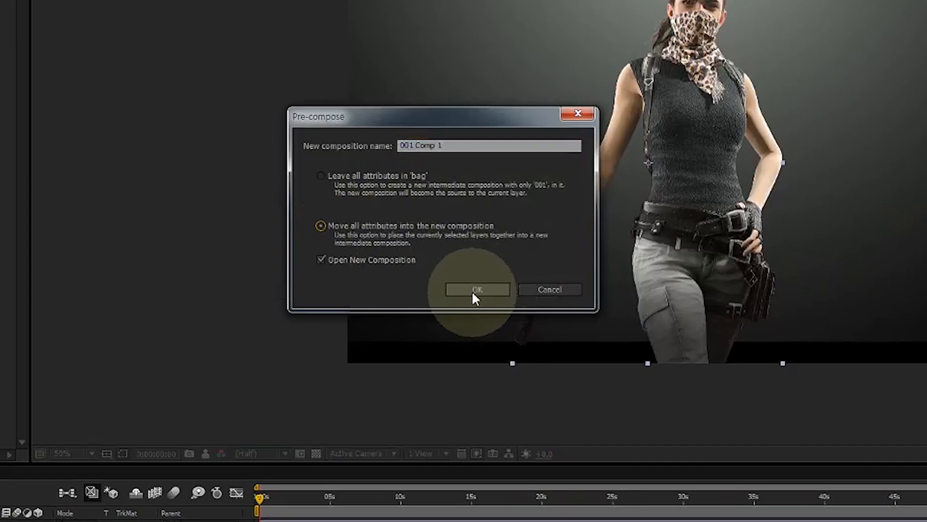
pyautogui.click(473, 290)
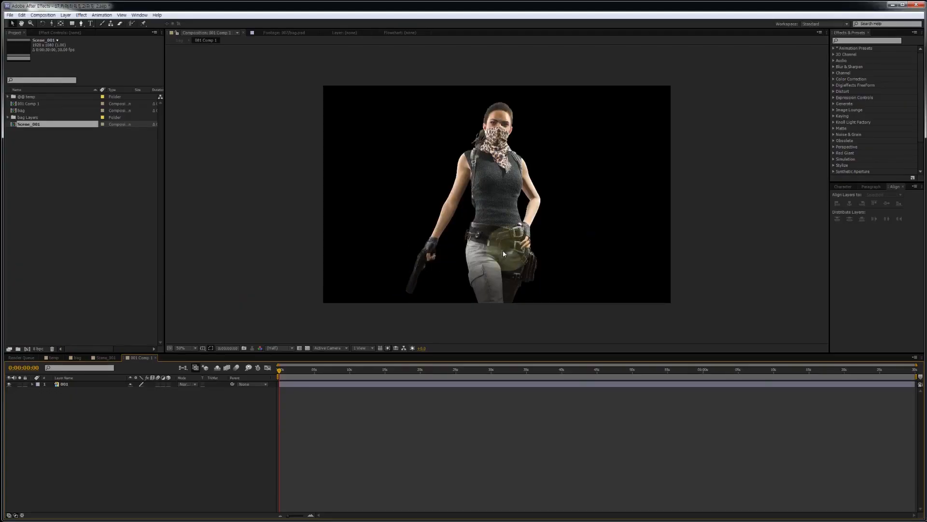
pyautogui.moveTo(503, 254); pyautogui.dragTo(482, 253)
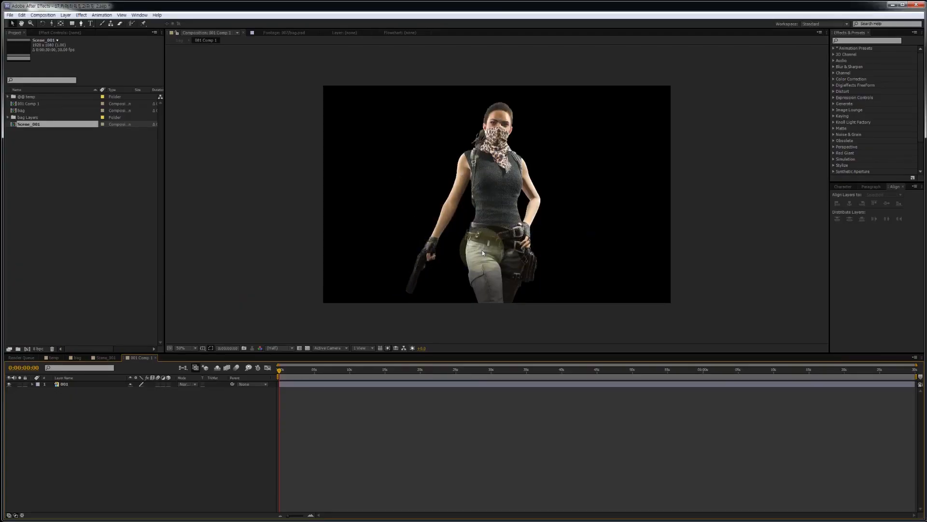
pyautogui.hotkey('ctrl', 'z')
# Step: Pre-compose layer 001 under the name 001, leaving all attributes in 'bag', and close the new composition
pyautogui.hotkey('ctrl', 'shift', 'c')
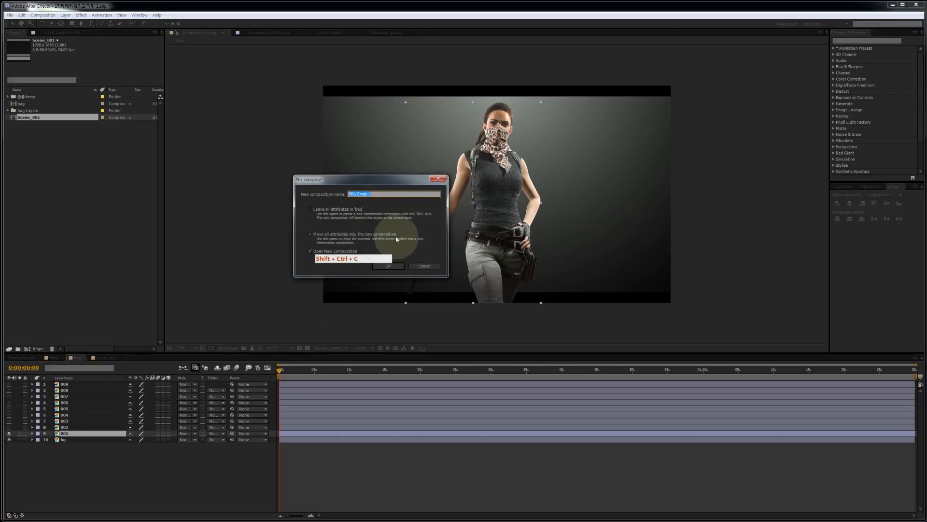
pyautogui.click(343, 207)
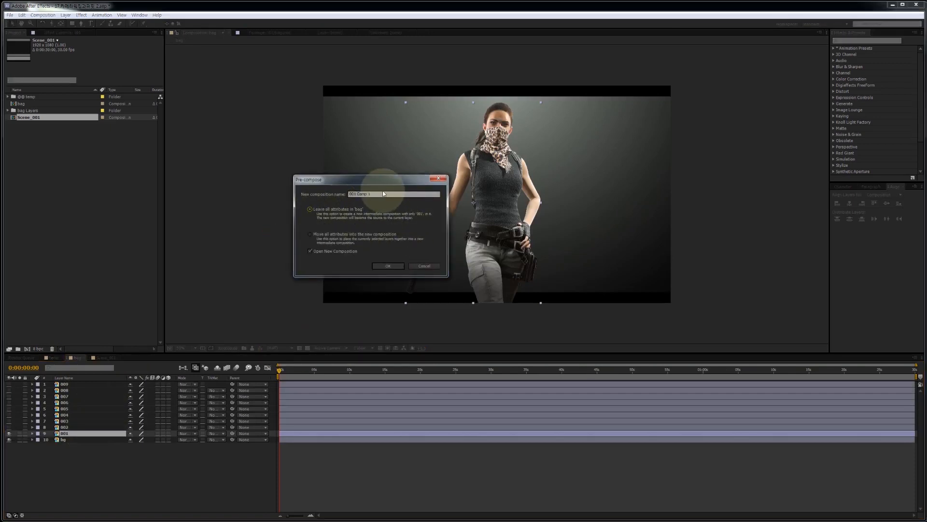
pyautogui.moveTo(383, 195); pyautogui.dragTo(340, 193)
pyautogui.write('001')
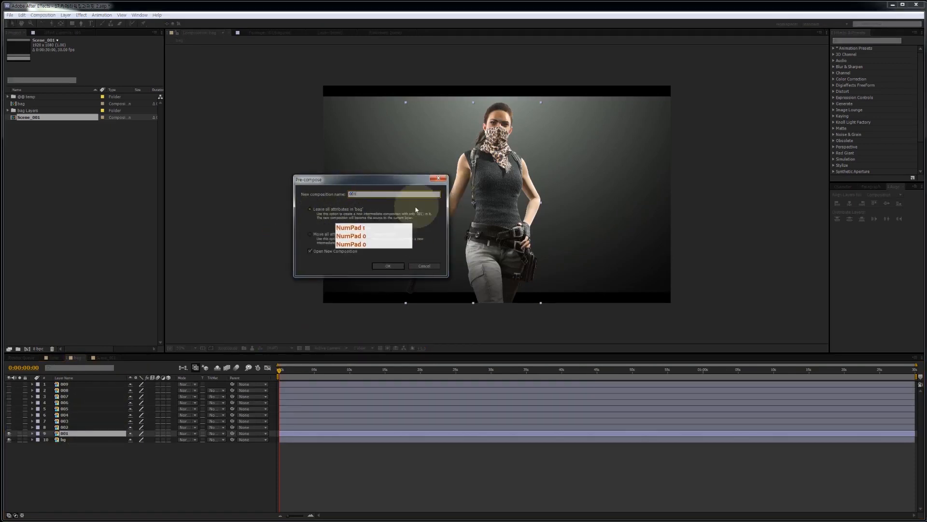
pyautogui.click(394, 266)
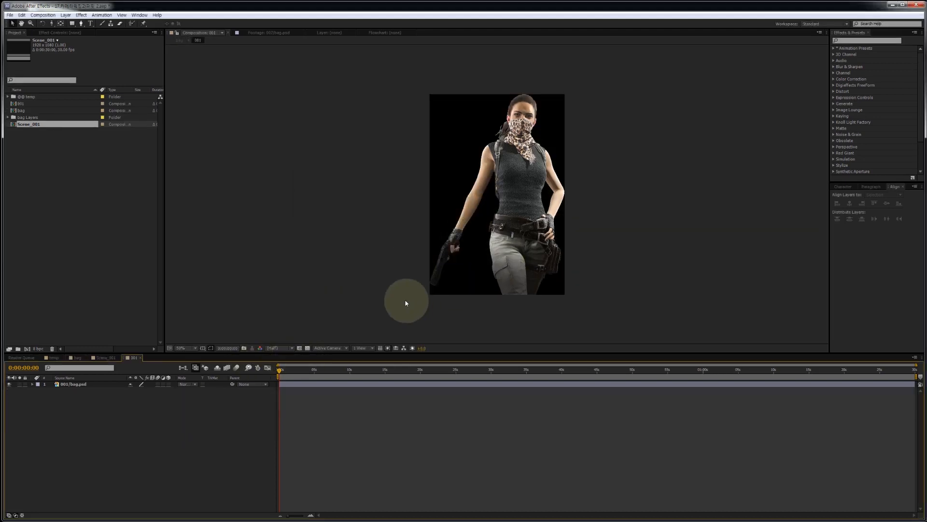
pyautogui.hotkey('ctrl', 'w')
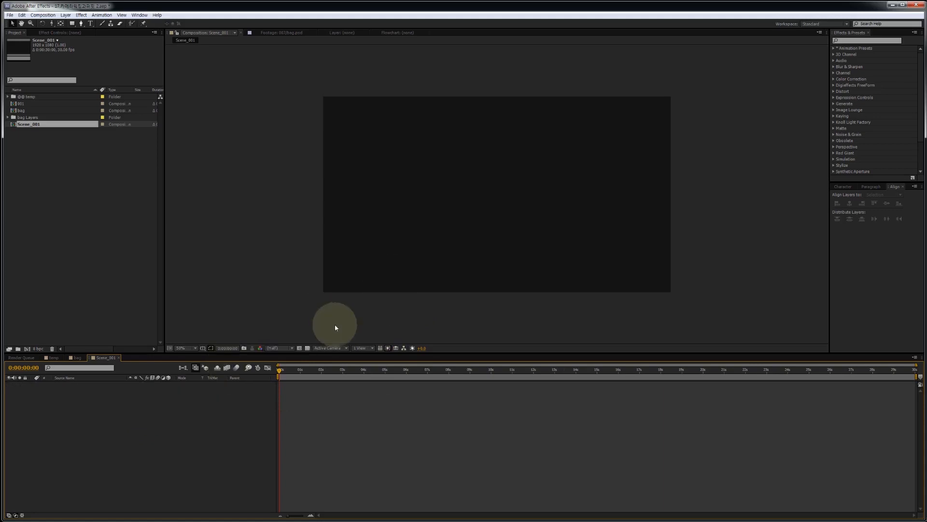
# Step: Copy the pre-composed 001 layer from the bag composition into Scene_001 and enable its motion blur
pyautogui.click(21, 104)
pyautogui.click(106, 358)
pyautogui.click(76, 358)
pyautogui.click(75, 433)
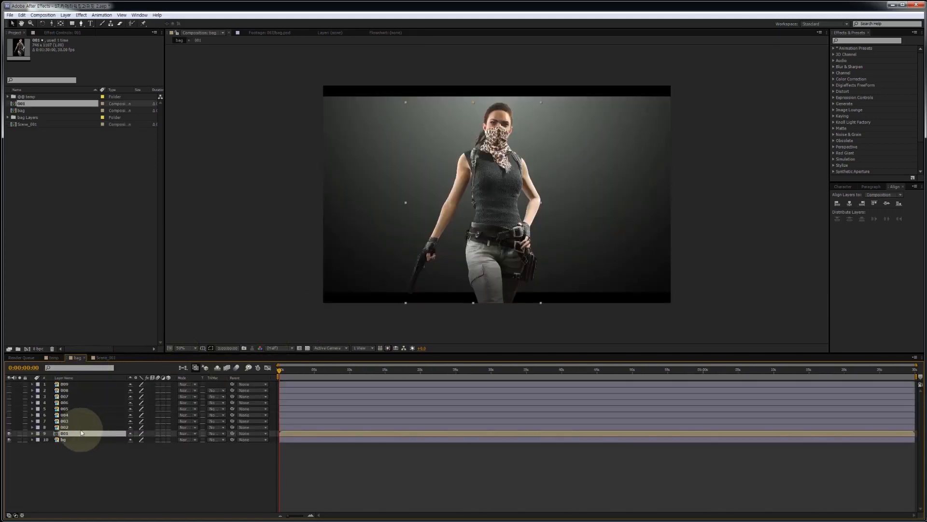
pyautogui.click(105, 358)
pyautogui.hotkey('ctrl', '/')
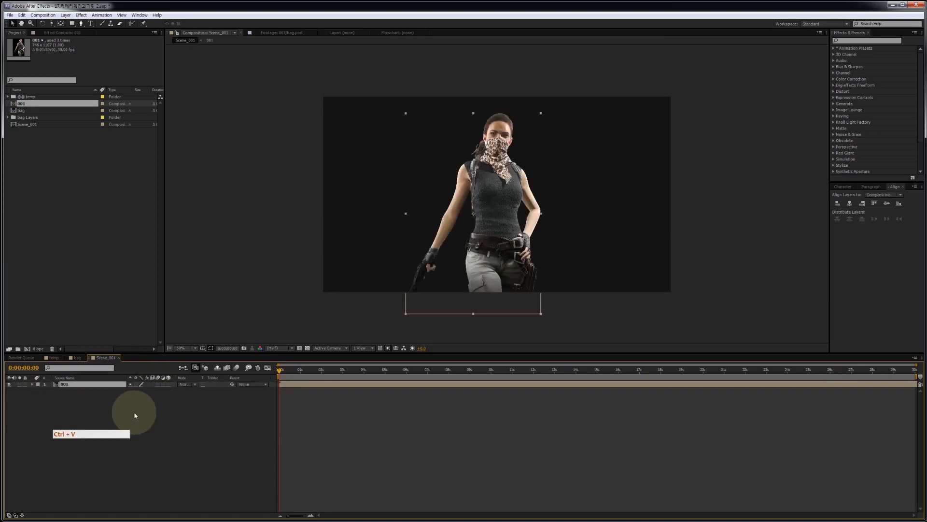
pyautogui.click(303, 270)
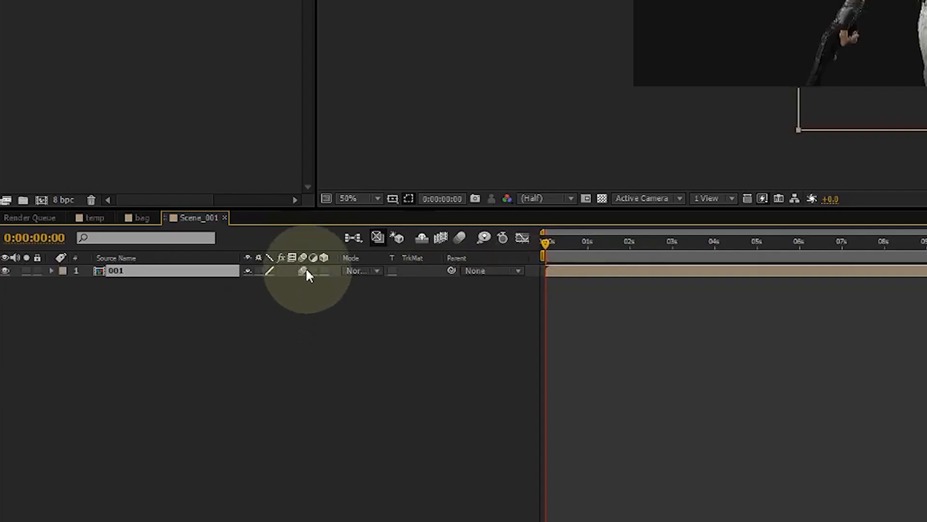
# Step: Make the 001 layer in Scene_001 a 3D layer
pyautogui.click(323, 270)
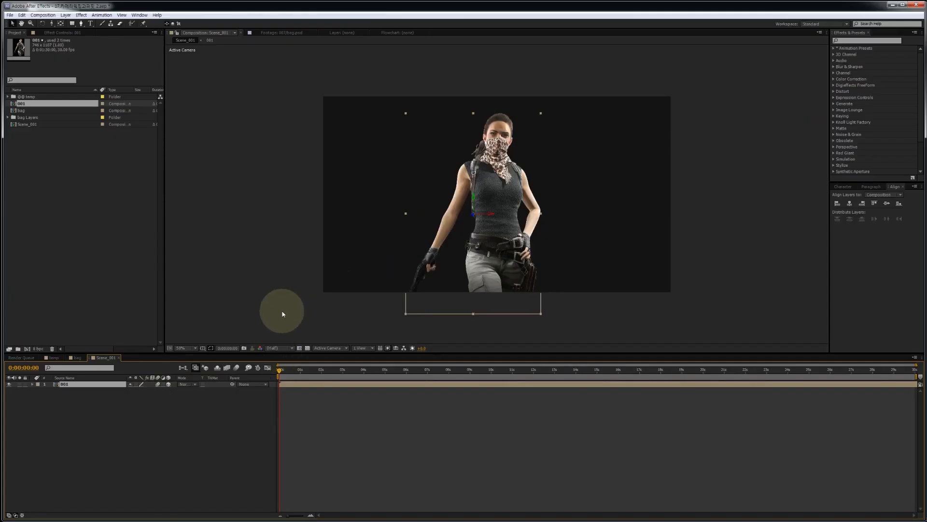
# Step: Try a one-node 28mm camera in Scene_001 and rotate the view of the character with it
pyautogui.rightClick(216, 431)
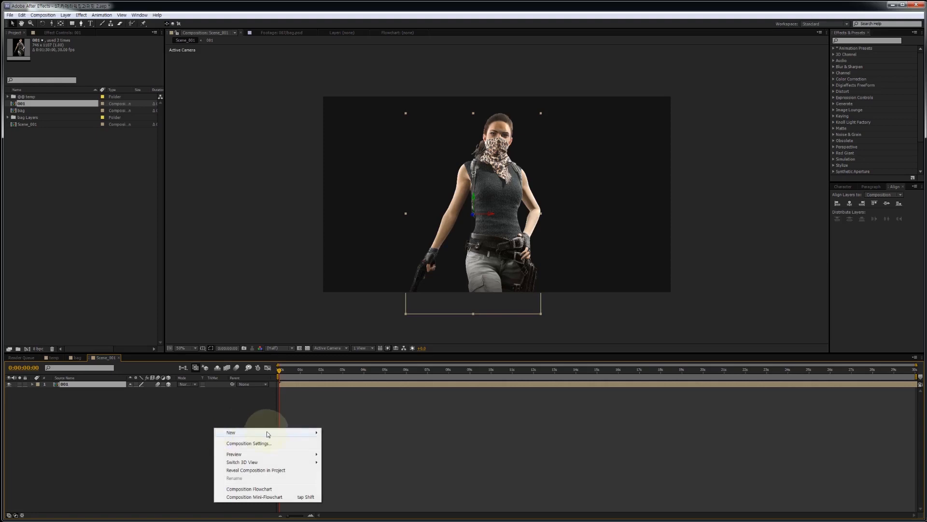
pyautogui.moveTo(271, 433)
pyautogui.click(347, 468)
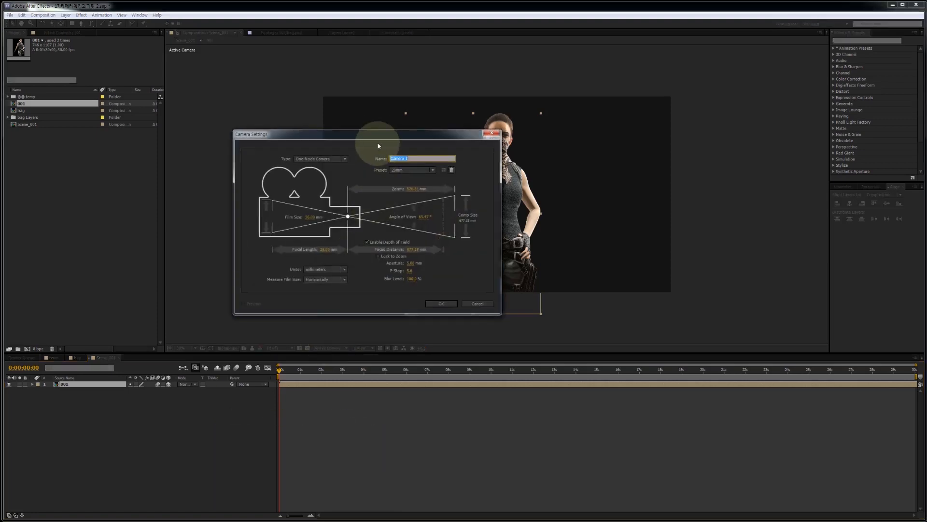
pyautogui.moveTo(379, 135); pyautogui.dragTo(387, 152)
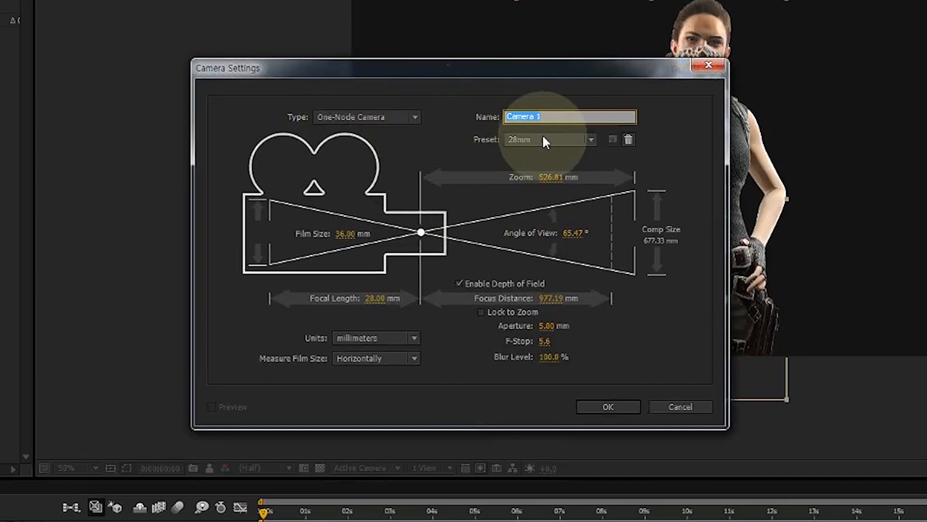
pyautogui.click(415, 116)
pyautogui.click(371, 116)
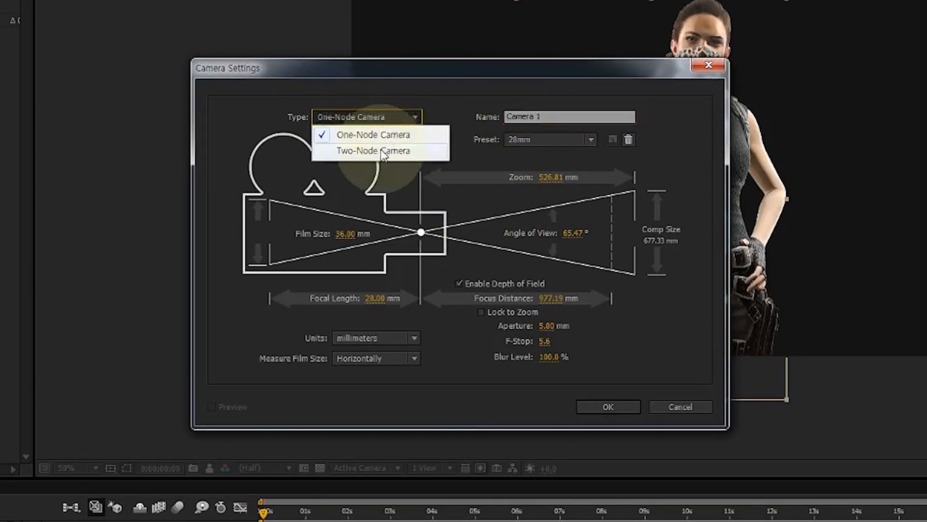
pyautogui.click(386, 135)
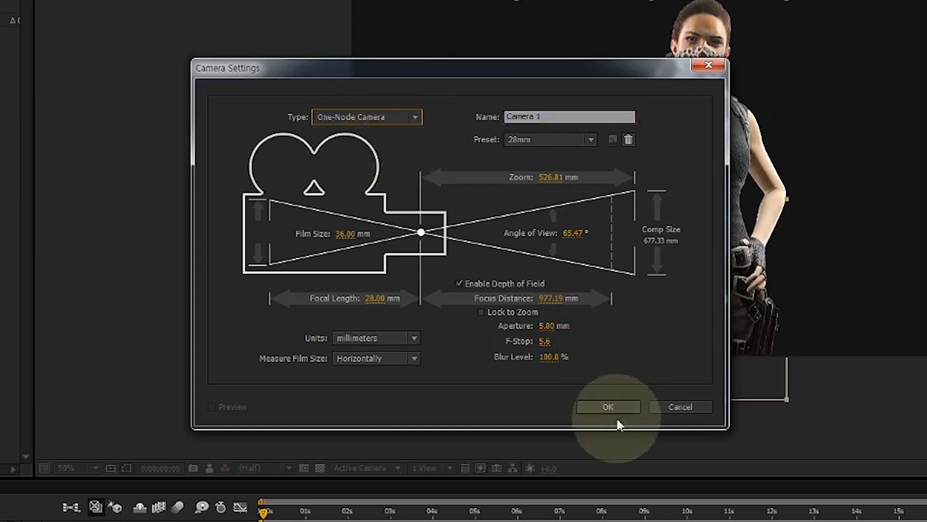
pyautogui.click(610, 408)
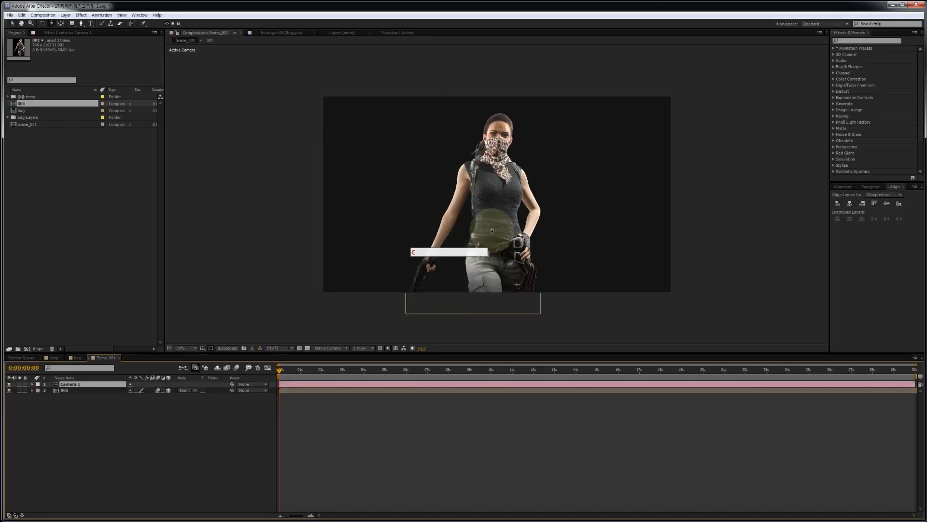
pyautogui.moveTo(492, 230); pyautogui.dragTo(502, 233)
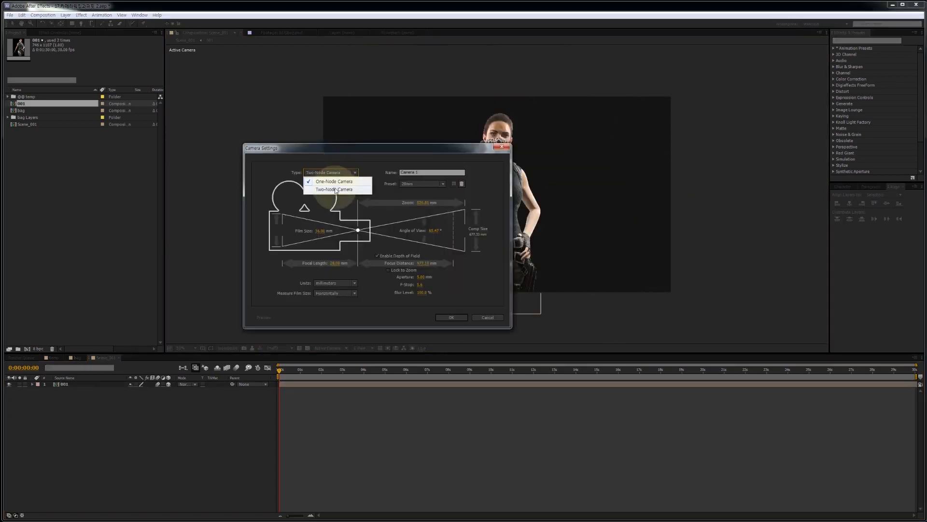
# Step: Try a two-node camera in Scene_001 by orbiting the view around the character, and undo the orbit and the camera
pyautogui.click(336, 190)
pyautogui.click(447, 317)
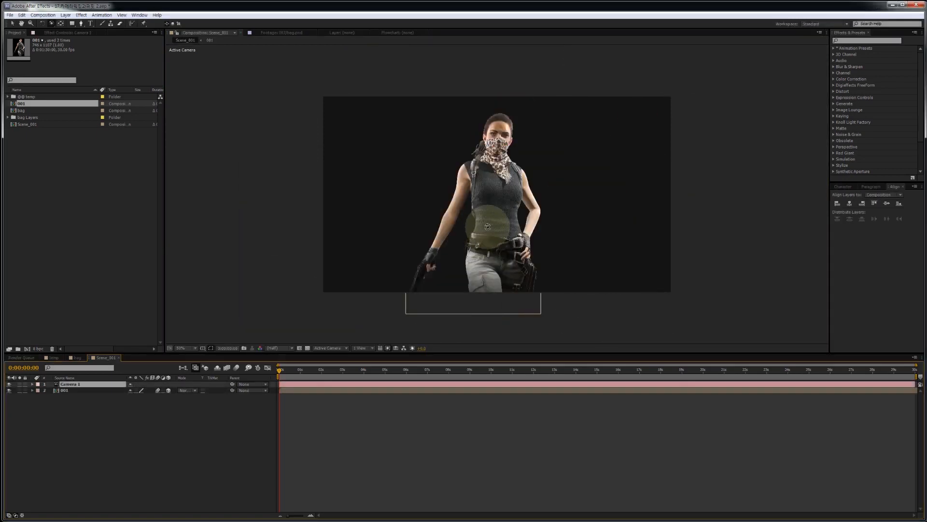
pyautogui.moveTo(493, 227); pyautogui.dragTo(485, 230)
pyautogui.hotkey('ctrl', 'z')
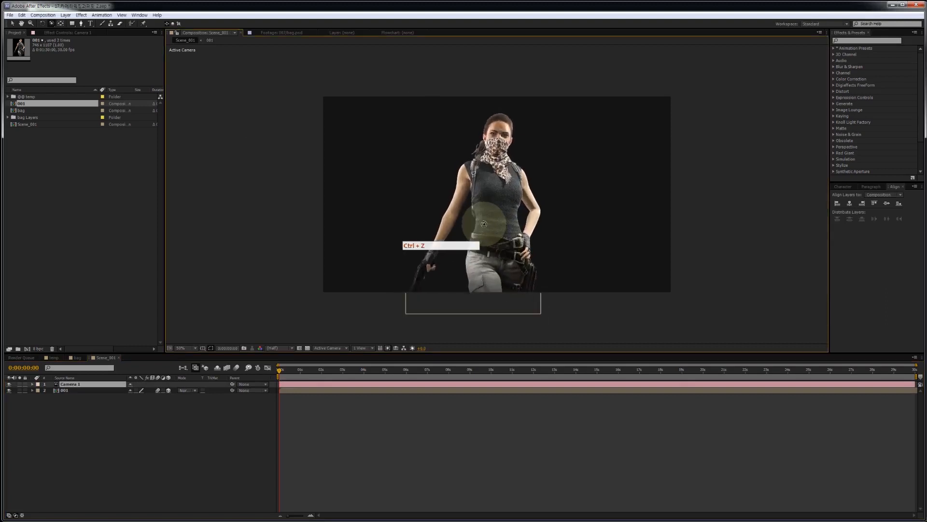
pyautogui.hotkey('ctrl', 'z')
# Step: Create a one-node camera with the 28mm preset in Scene_001
pyautogui.hotkey('ctrl', 'alt', 'shift', 'c')
pyautogui.click(344, 173)
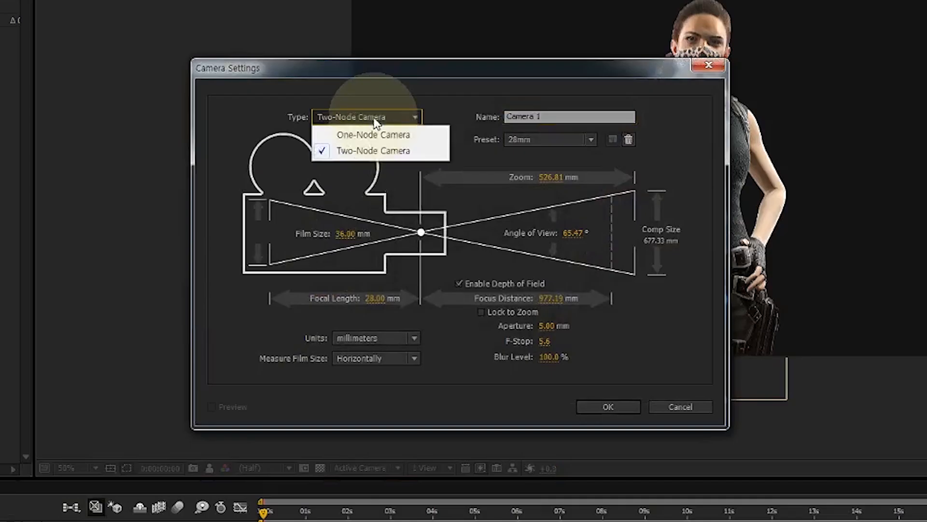
pyautogui.click(338, 180)
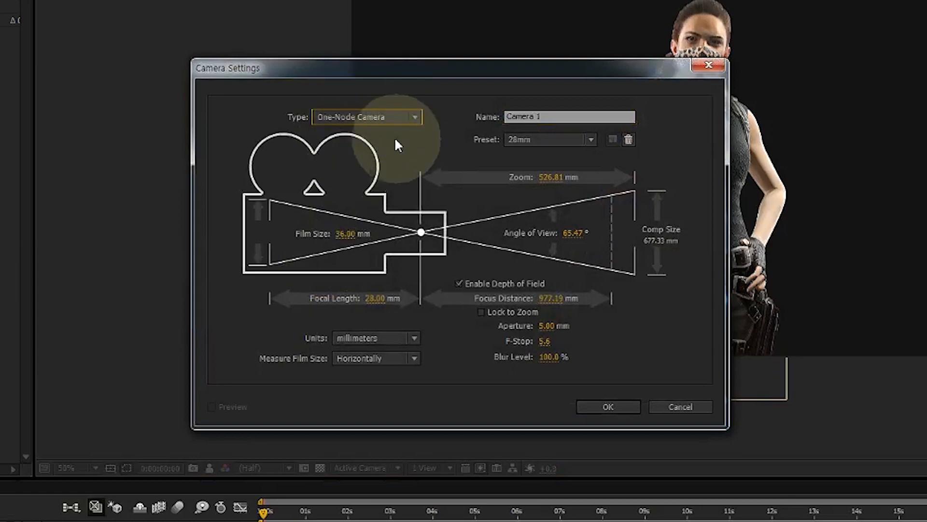
pyautogui.click(543, 144)
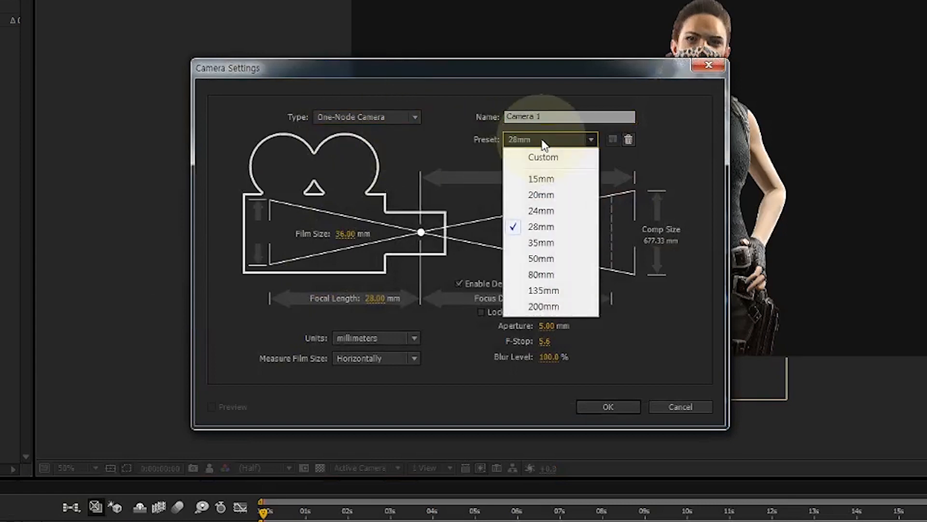
pyautogui.click(569, 226)
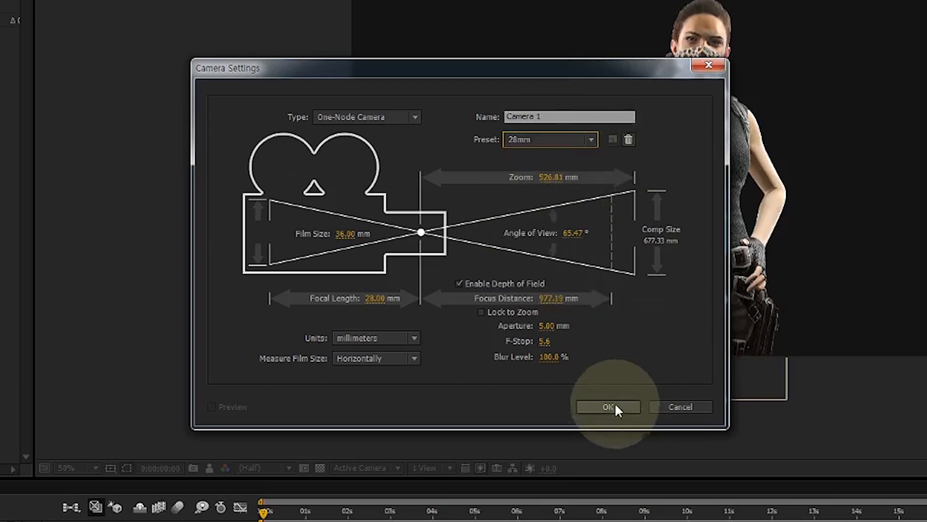
pyautogui.click(614, 406)
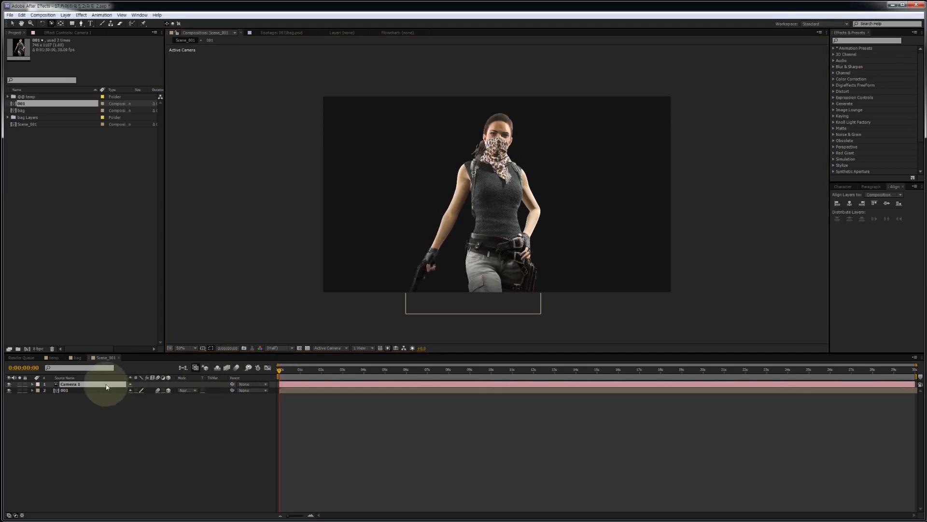
# Step: Animate the camera's Position over the first second, with a Z of about 24 at frame 0 and the original position keyframed at 01:00f
pyautogui.press('p')
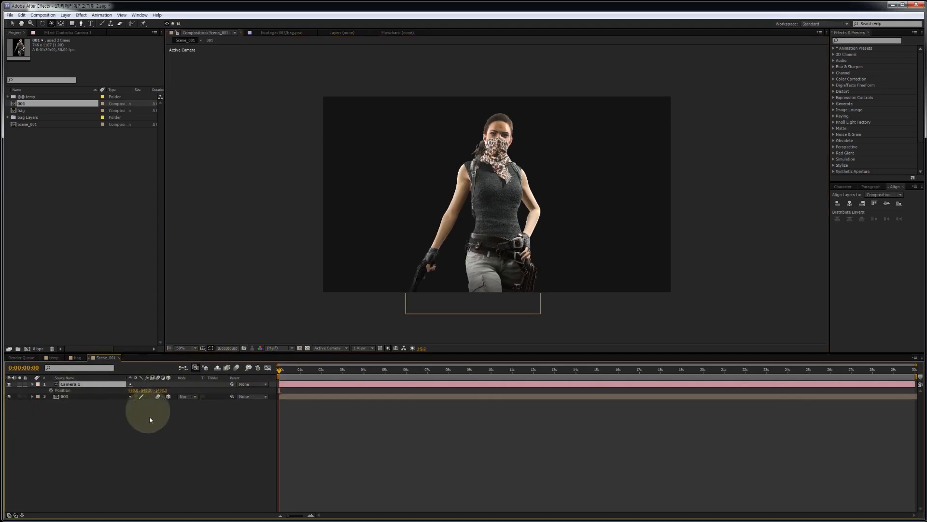
pyautogui.click(187, 424)
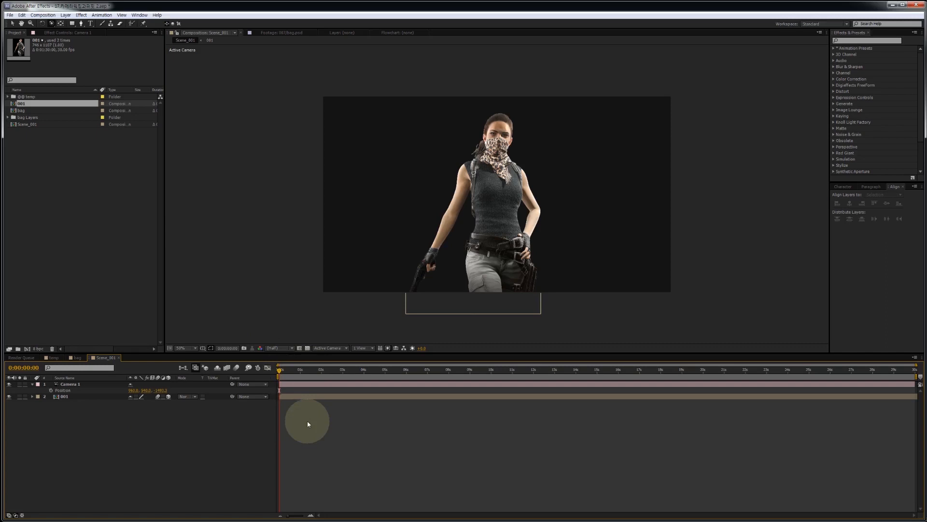
pyautogui.press('=')
pyautogui.press('=')
pyautogui.press('=')
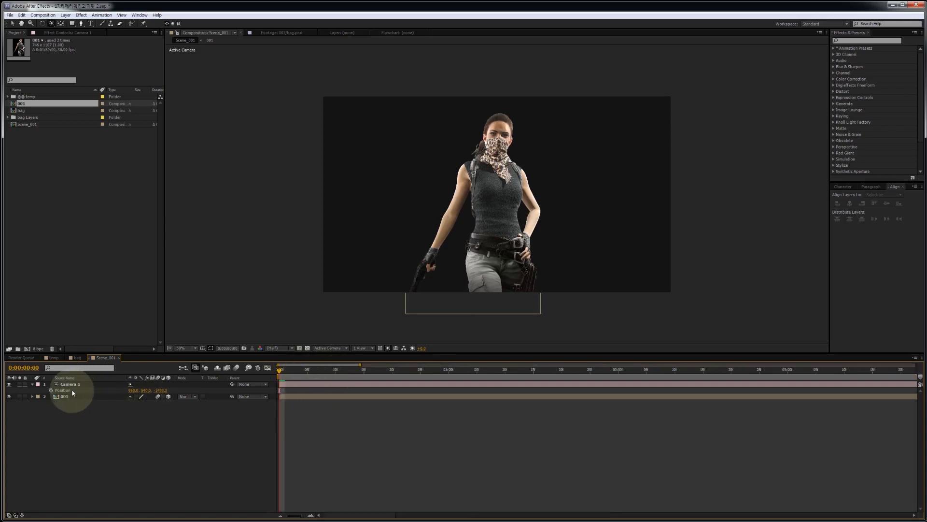
pyautogui.click(52, 392)
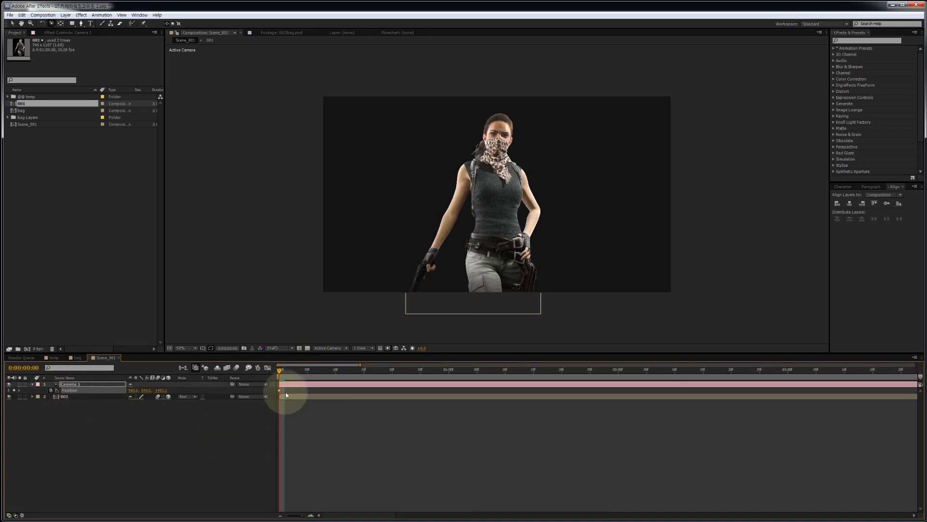
pyautogui.moveTo(279, 392); pyautogui.dragTo(442, 392)
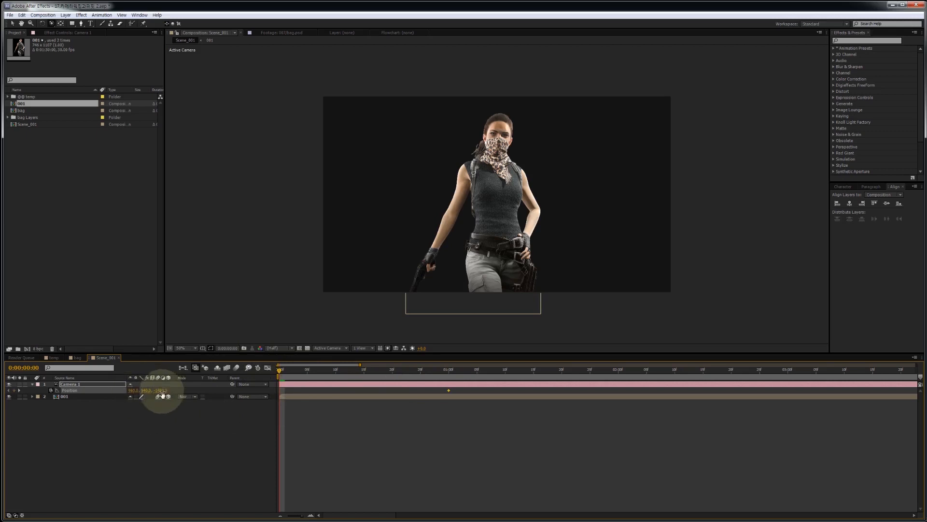
pyautogui.moveTo(162, 392); pyautogui.dragTo(701, 375)
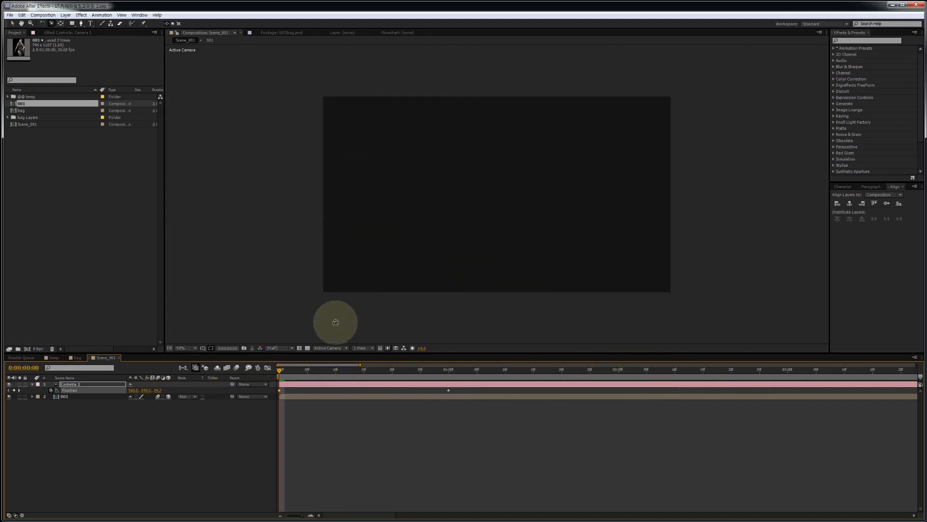
pyautogui.moveTo(280, 370); pyautogui.dragTo(439, 374)
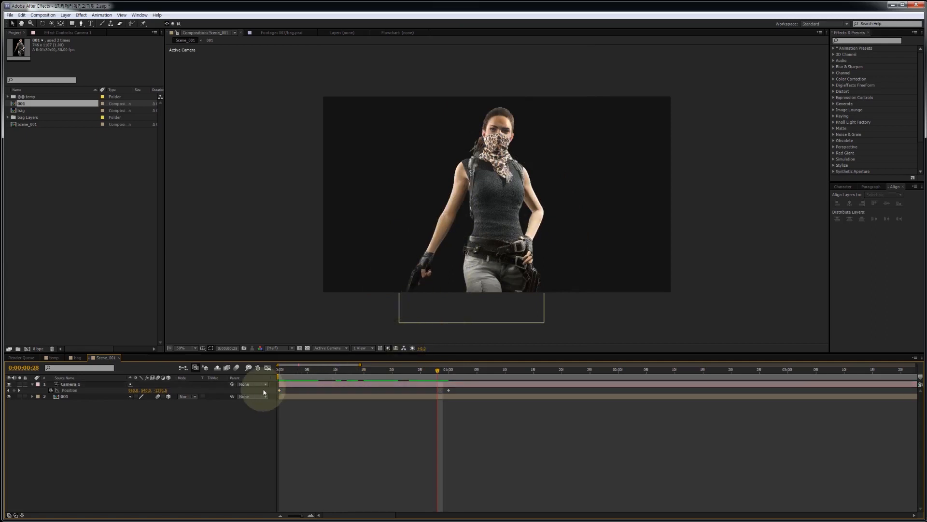
# Step: Apply Easy Ease to both camera Position keyframes and lengthen the last keyframe's incoming speed handle so the speed peaks early and slows gradually
pyautogui.moveTo(263, 389); pyautogui.dragTo(514, 407)
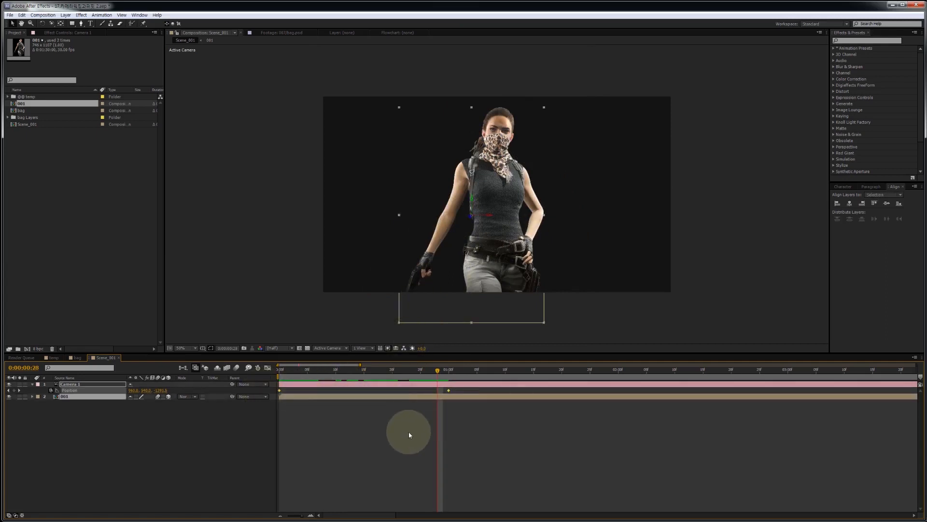
pyautogui.press('F9')
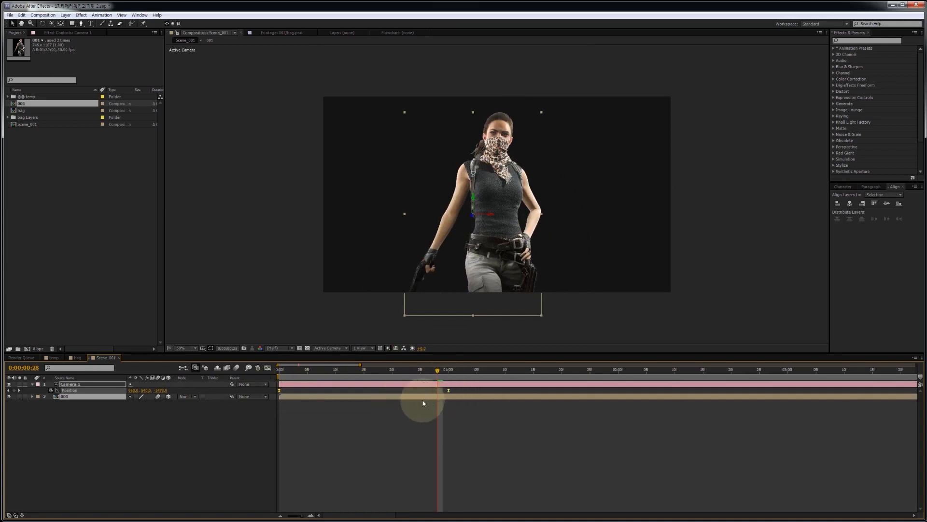
pyautogui.hotkey('shift', 'F3')
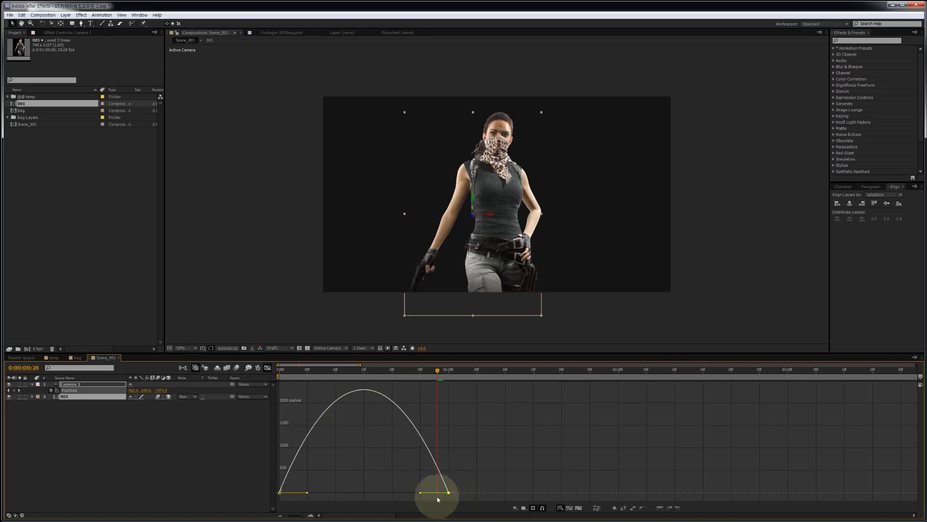
pyautogui.moveTo(420, 493); pyautogui.dragTo(320, 495)
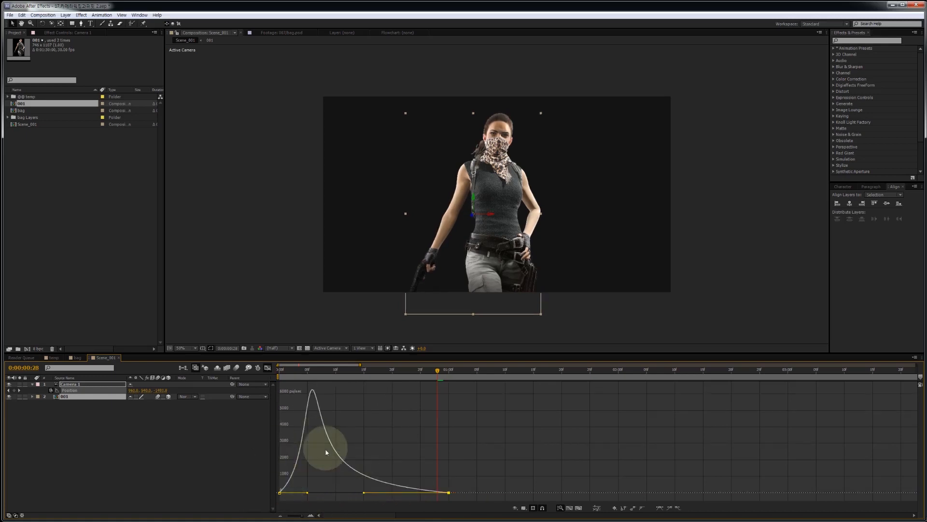
pyautogui.moveTo(311, 399)
pyautogui.moveTo(333, 420)
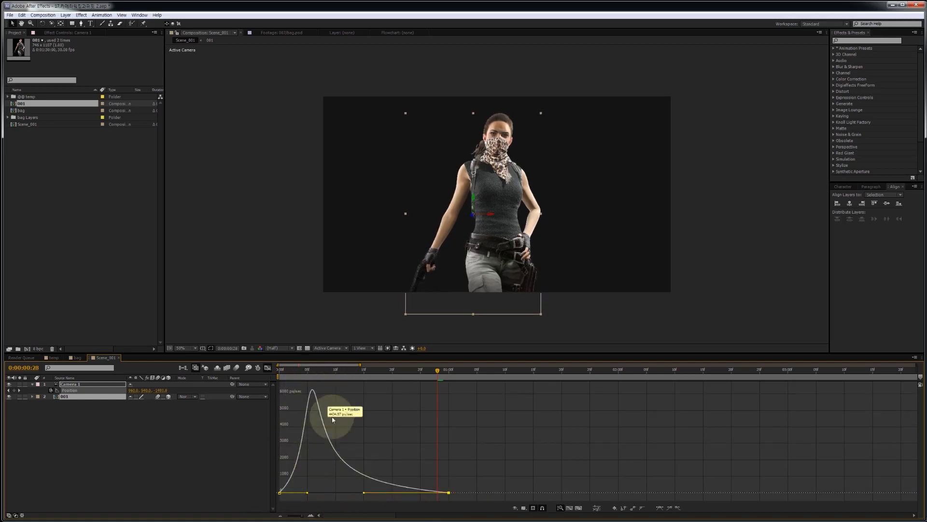
# Step: End the work area at 0:00:01:02, preview the camera move, and close the graph editor
pyautogui.moveTo(290, 369); pyautogui.dragTo(459, 374)
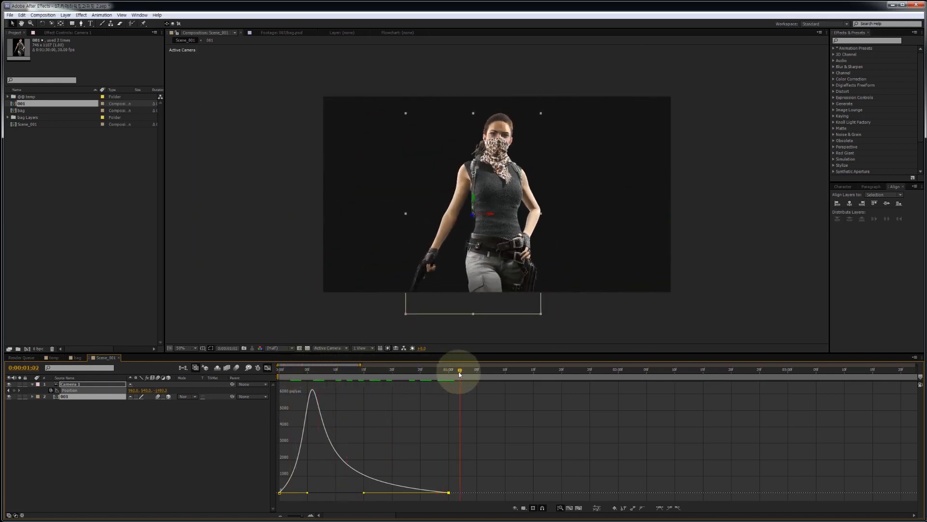
pyautogui.press('n')
pyautogui.press('KP_0')
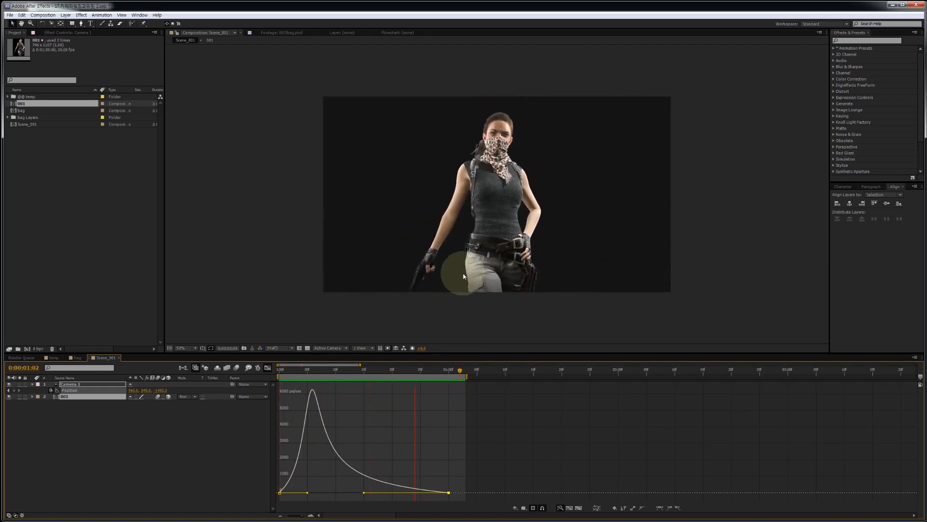
pyautogui.moveTo(356, 371); pyautogui.dragTo(438, 377)
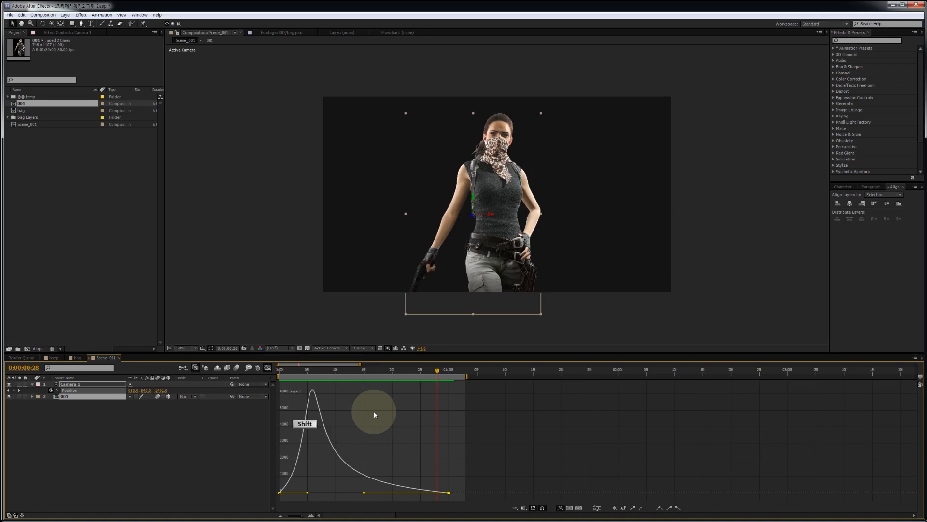
pyautogui.hotkey('shift', 'F3')
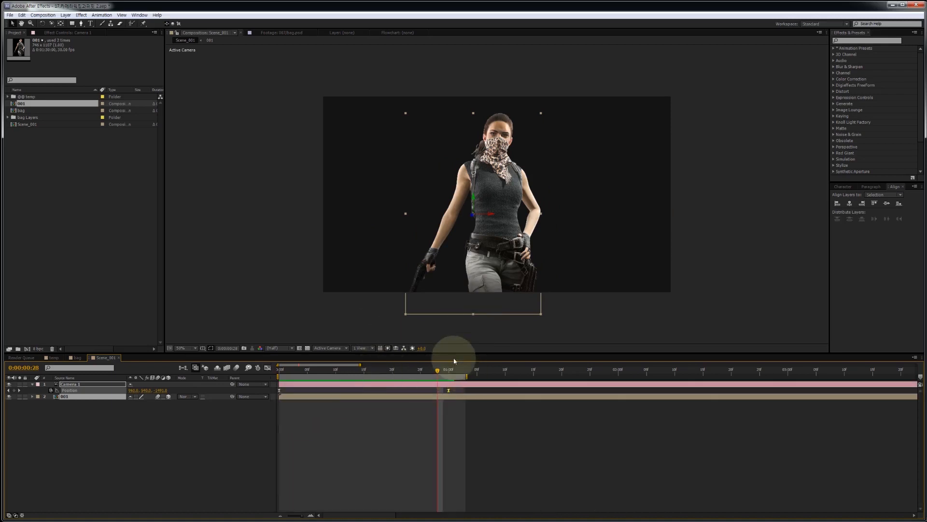
pyautogui.moveTo(290, 372); pyautogui.dragTo(413, 372)
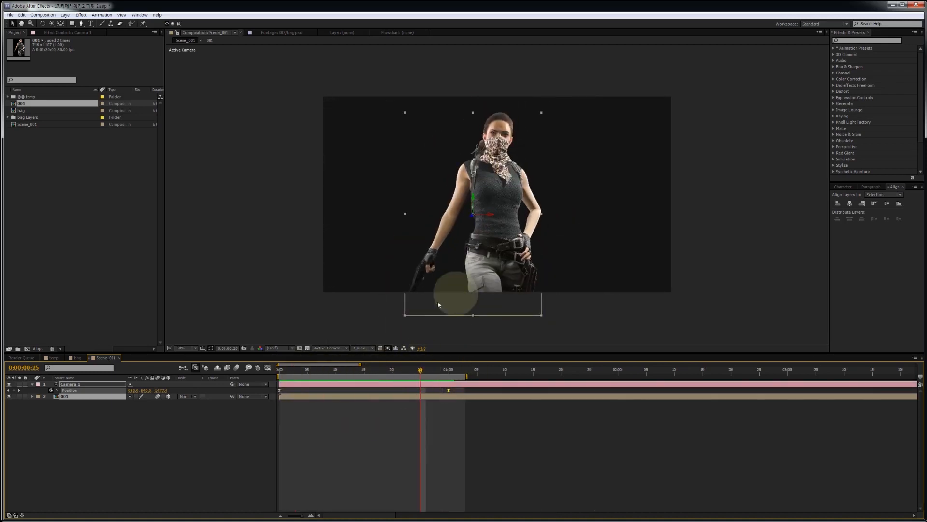
# Step: Examine the first scene's character pose and motion in the temp reference composition up to about 4 seconds
pyautogui.click(53, 357)
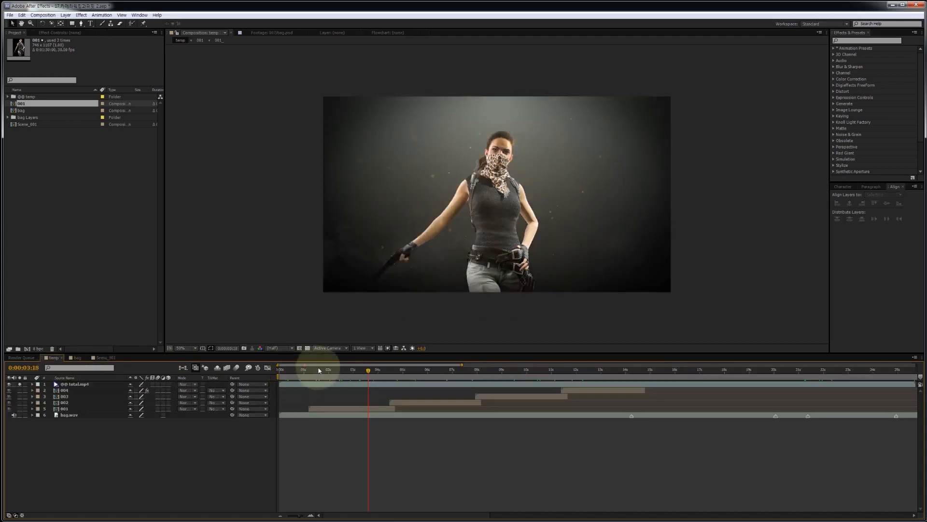
pyautogui.moveTo(312, 375); pyautogui.dragTo(386, 376)
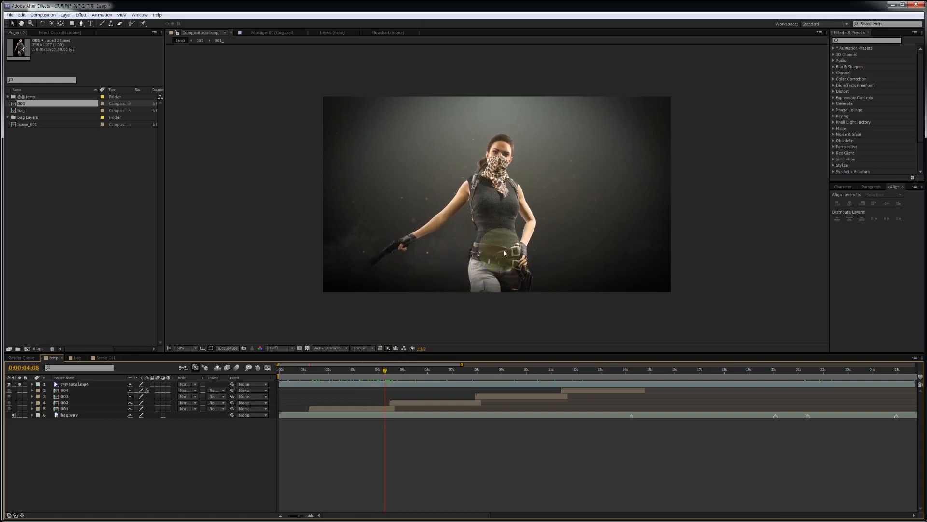
pyautogui.moveTo(385, 370)
pyautogui.mouseDown()
pyautogui.moveTo(428, 372)
pyautogui.moveTo(381, 372)
pyautogui.moveTo(414, 372)
pyautogui.moveTo(389, 372)
pyautogui.mouseUp()
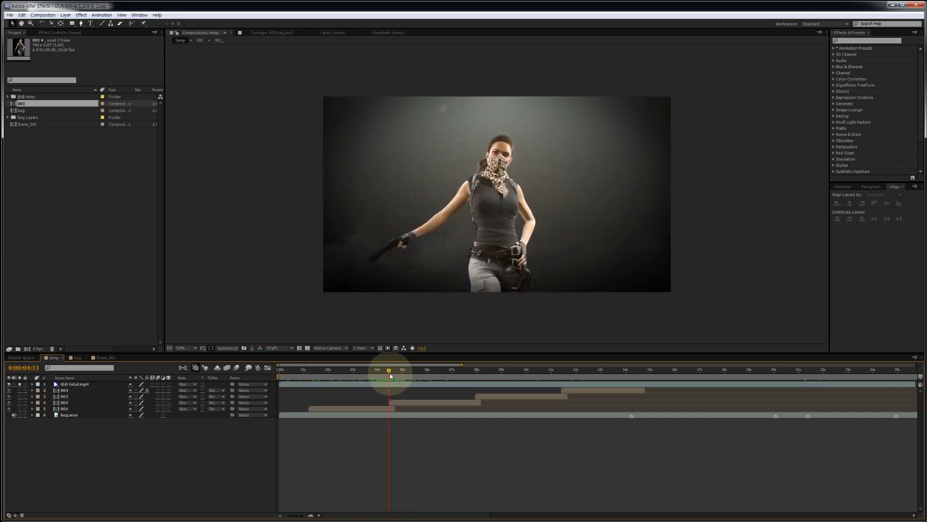
# Step: Return to the Scene_001 composition and reveal only the Position property of the 001 layer at 01:00f
pyautogui.click(109, 360)
pyautogui.click(328, 399)
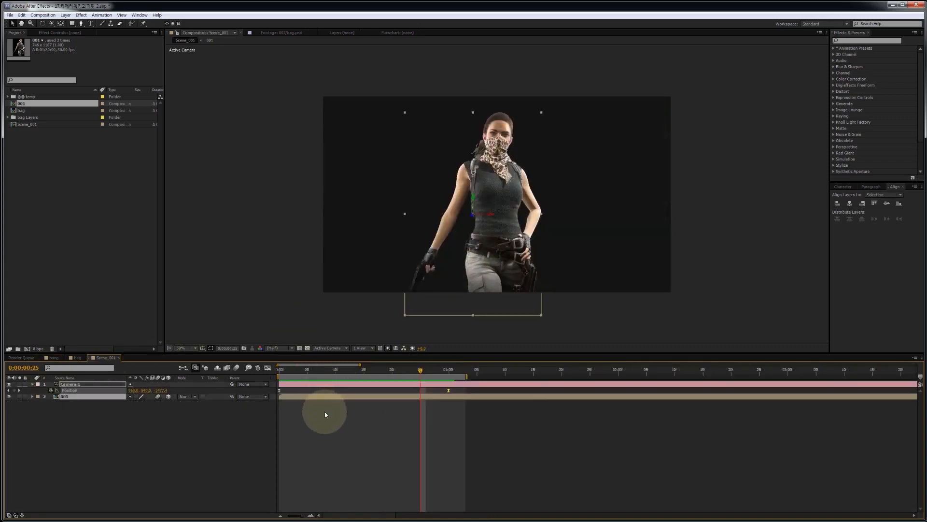
pyautogui.click(325, 414)
pyautogui.click(85, 397)
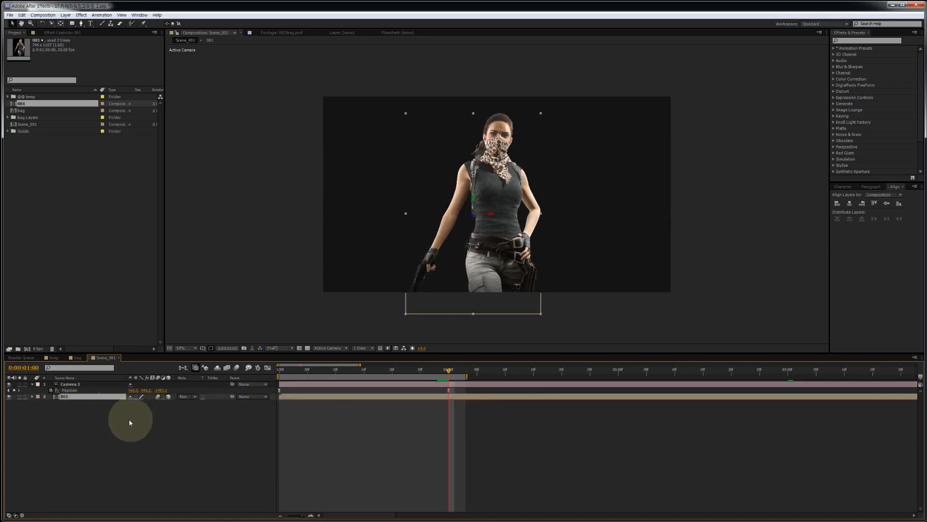
pyautogui.press('p')
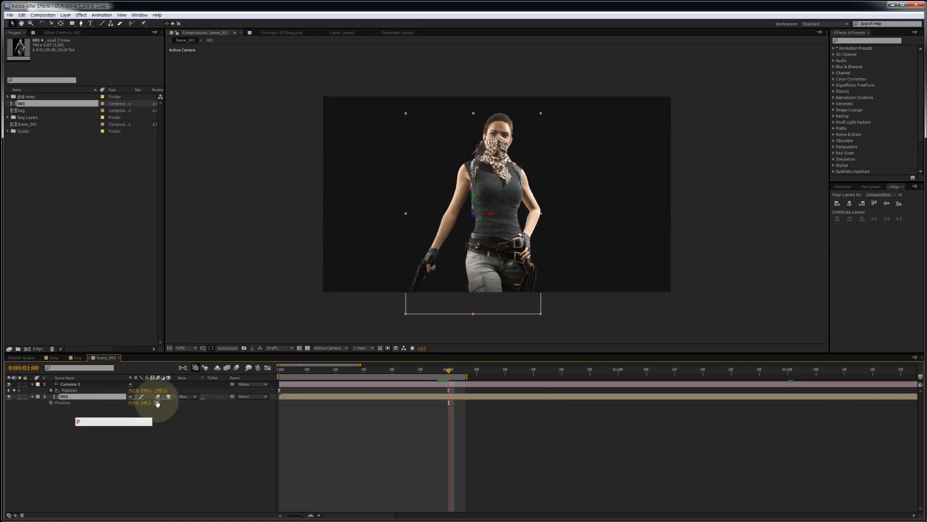
pyautogui.moveTo(160, 402); pyautogui.dragTo(160, 424)
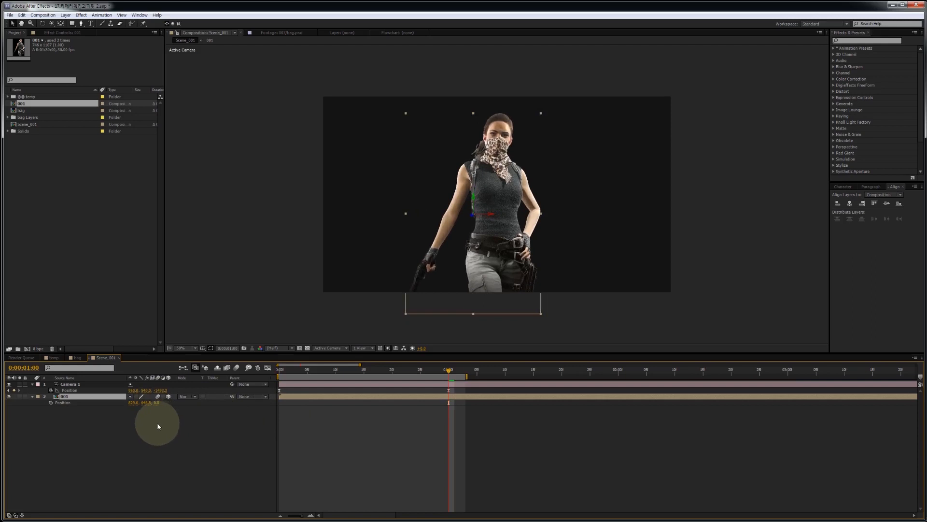
pyautogui.click(159, 426)
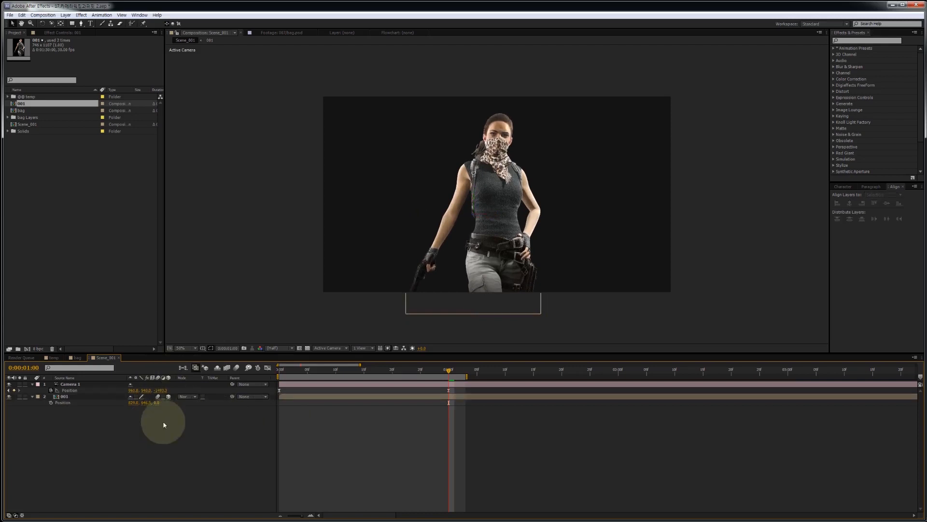
# Step: Add a 3D null object directly beneath Camera 1 and parent the 001 layer to it
pyautogui.rightClick(151, 427)
pyautogui.moveTo(176, 434)
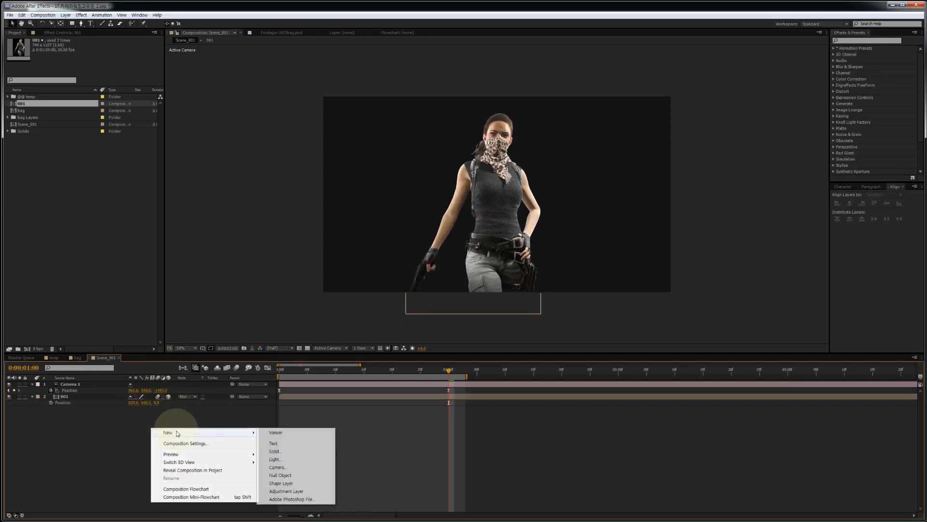
pyautogui.click(279, 475)
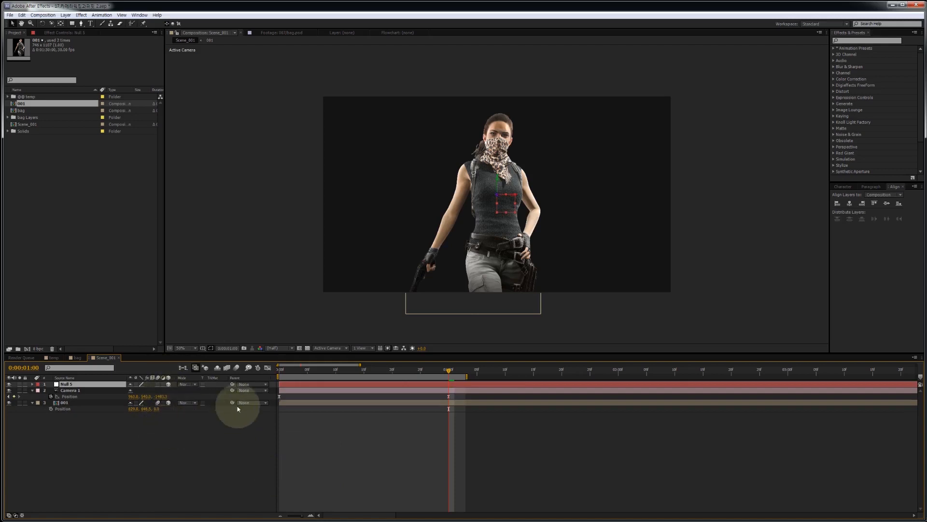
pyautogui.moveTo(232, 402)
pyautogui.mouseDown()
pyautogui.moveTo(110, 388)
pyautogui.moveTo(94, 399)
pyautogui.mouseUp()
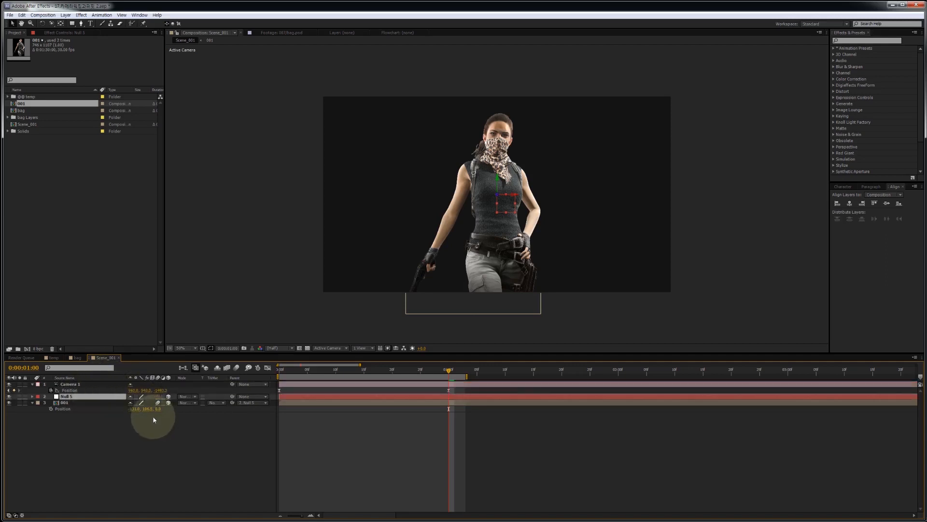
# Step: Keyframe the null's Position at 01:00f with its original value and at 03:00f with a Z of about 302, pushing the character back
pyautogui.press('p')
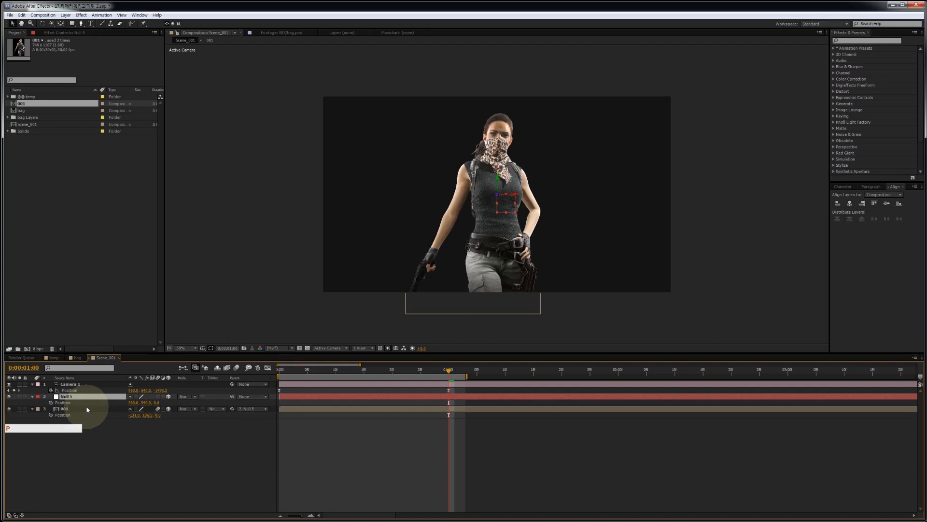
pyautogui.click(51, 402)
pyautogui.moveTo(449, 403); pyautogui.dragTo(788, 403)
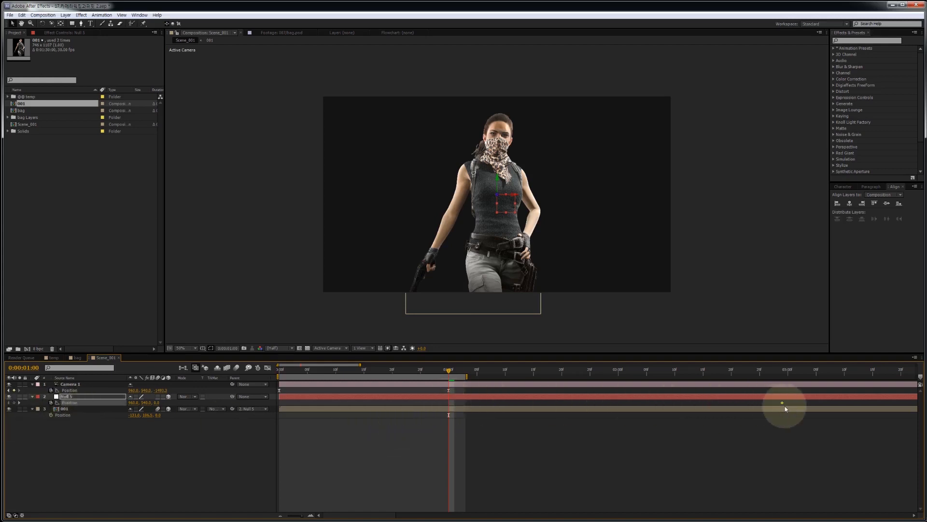
pyautogui.click(15, 402)
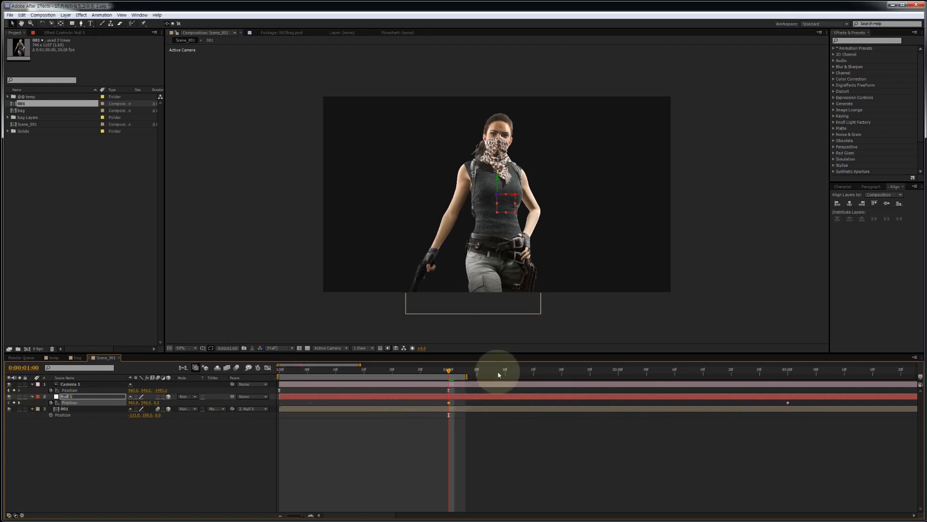
pyautogui.moveTo(499, 374); pyautogui.dragTo(788, 370)
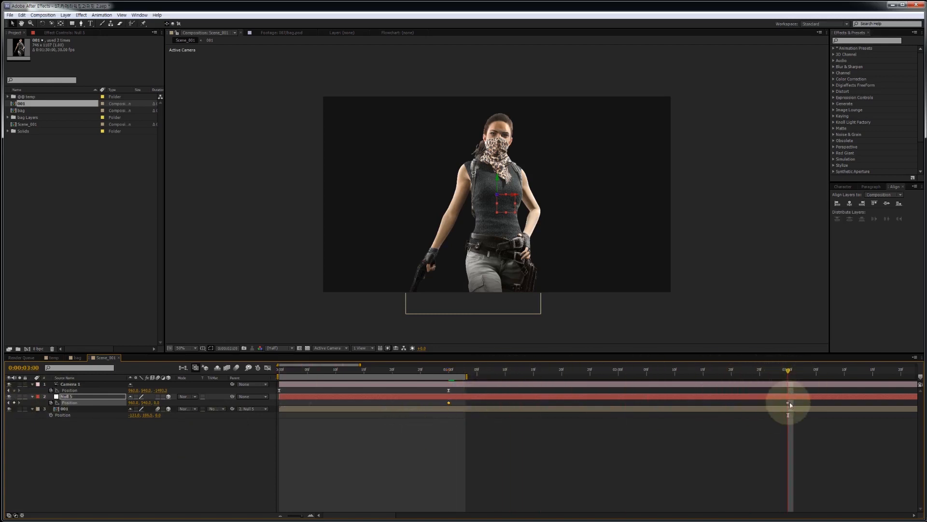
pyautogui.moveTo(157, 405); pyautogui.dragTo(297, 410)
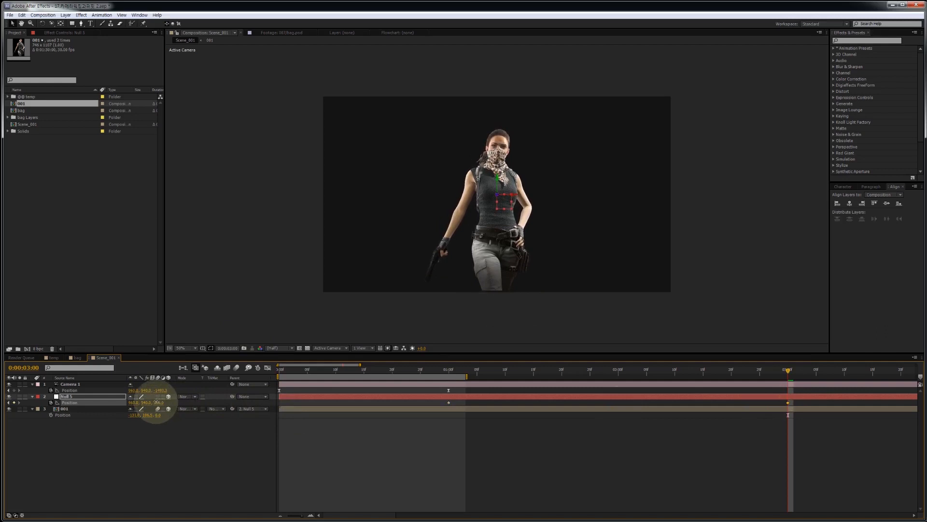
pyautogui.moveTo(157, 401); pyautogui.dragTo(140, 400)
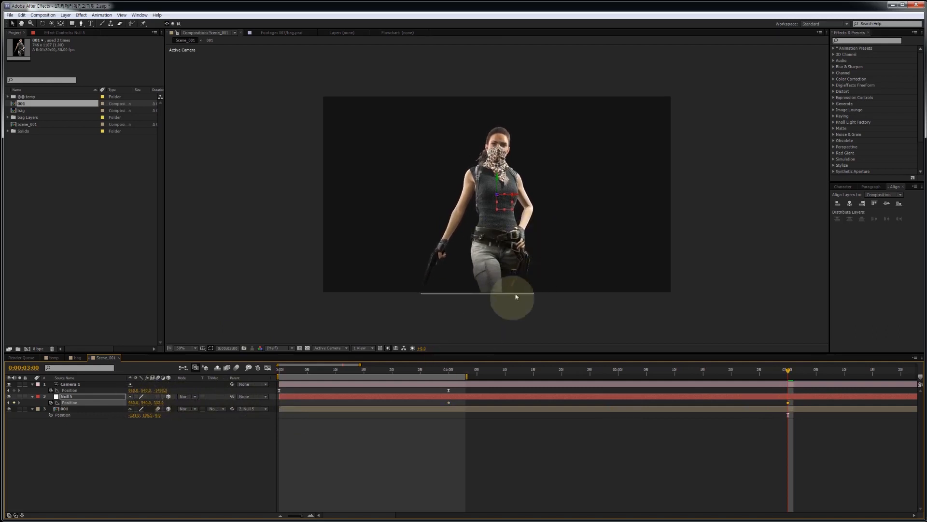
# Step: Extend the work area to 0:00:01:18 and shift both null Position keyframes earlier together, the first to about frame 13
pyautogui.moveTo(290, 370); pyautogui.dragTo(550, 372)
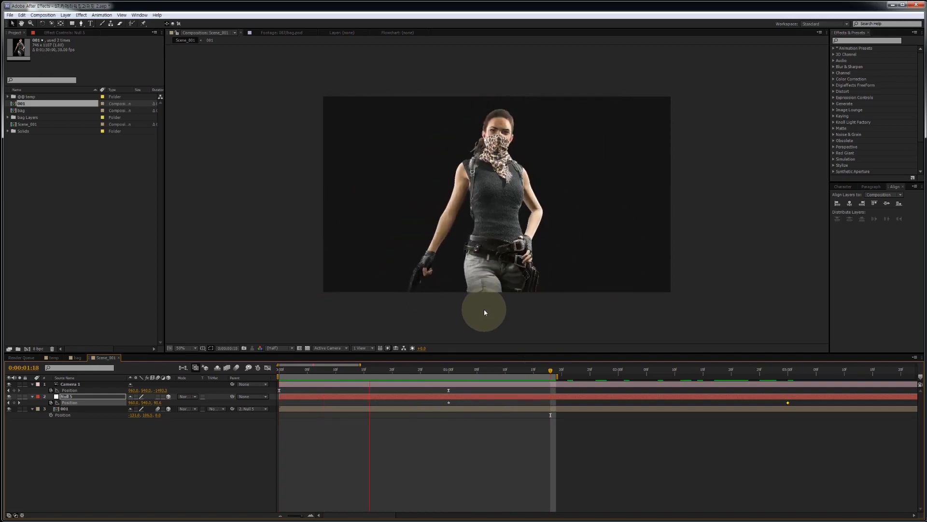
pyautogui.moveTo(430, 373); pyautogui.dragTo(444, 374)
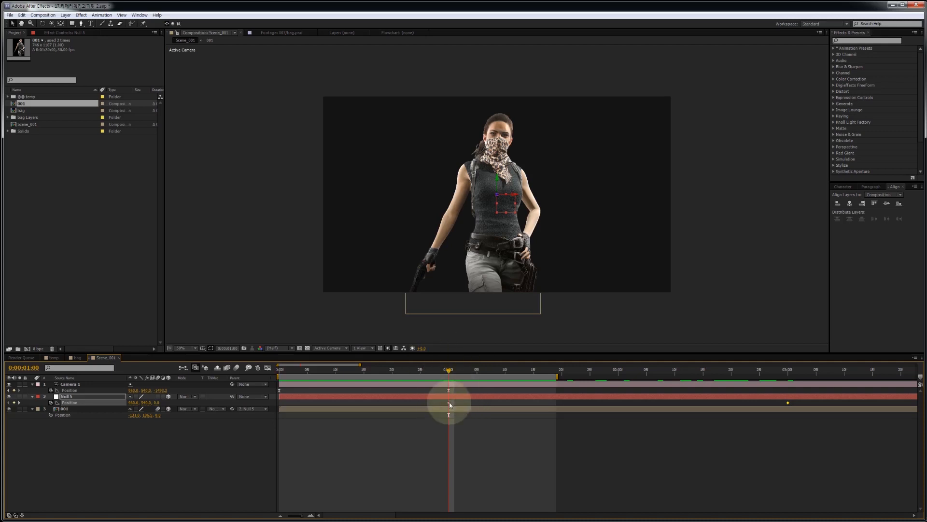
pyautogui.moveTo(435, 403); pyautogui.dragTo(825, 417)
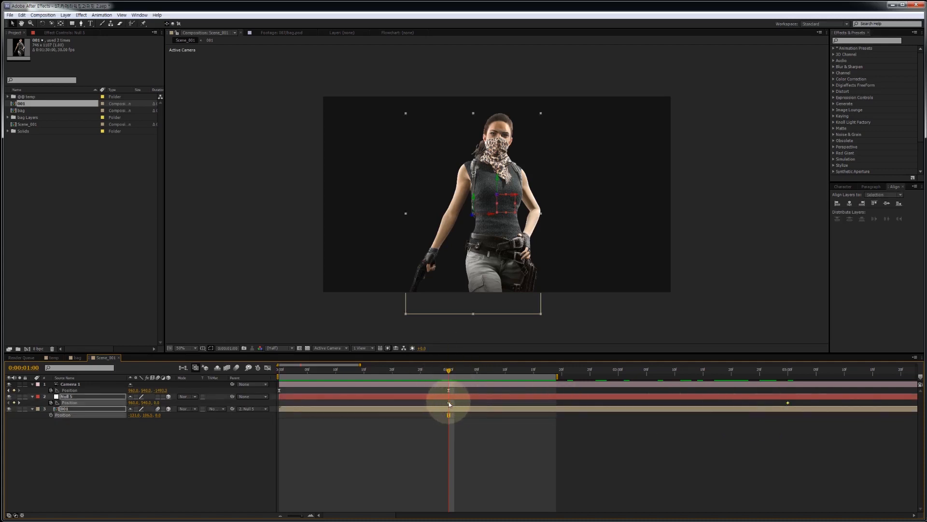
pyautogui.moveTo(449, 404); pyautogui.dragTo(375, 406)
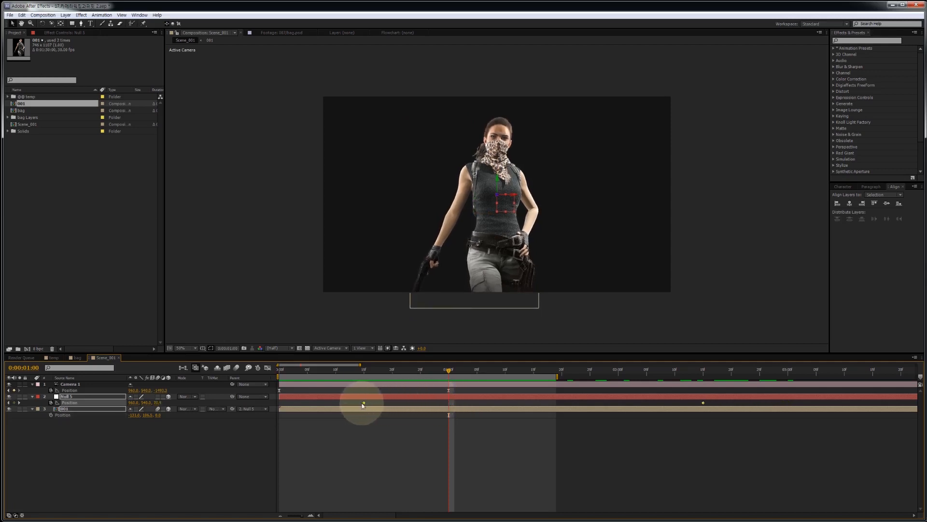
pyautogui.click(352, 404)
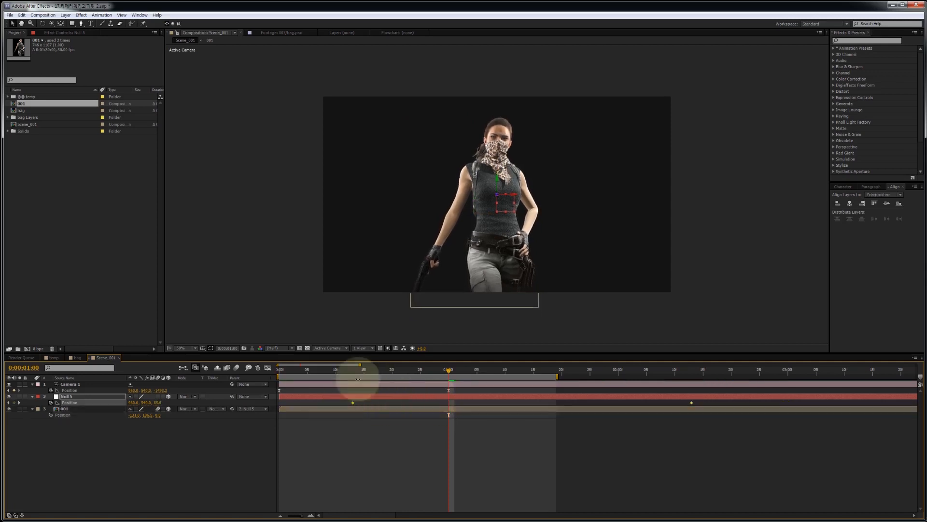
# Step: Preview the camera pull-back overlapping with the null's drift, and scrub the motion up to 0:00:01:05
pyautogui.click(421, 433)
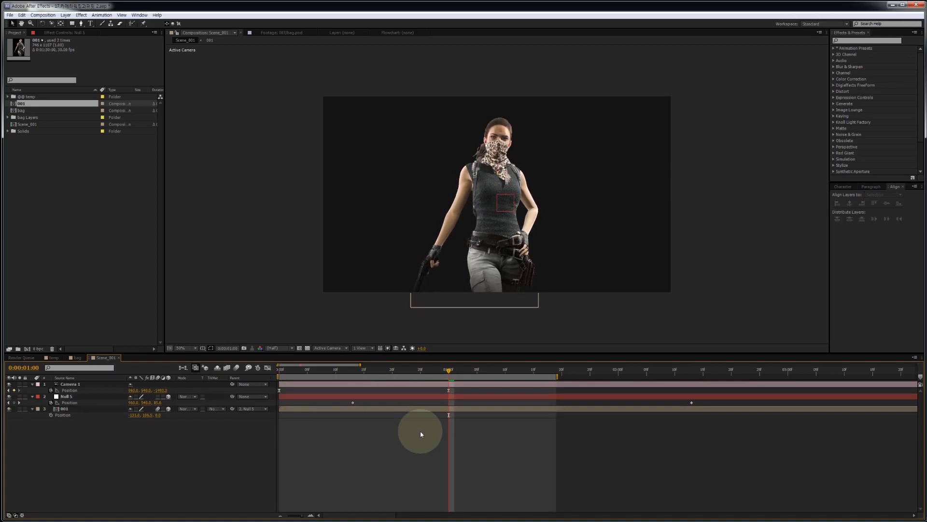
pyautogui.press('KP_0')
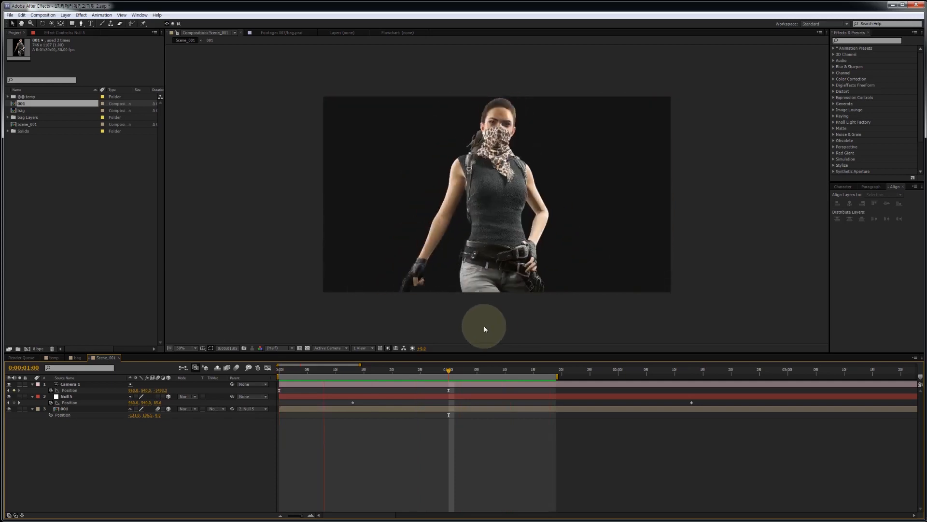
pyautogui.press('space')
pyautogui.click(409, 372)
pyautogui.moveTo(419, 374); pyautogui.dragTo(476, 372)
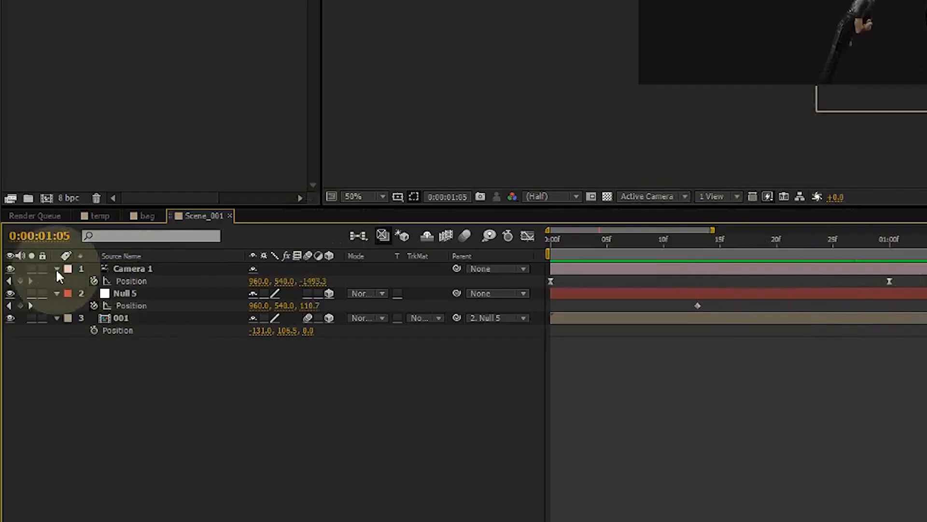
# Step: Expand Camera 1's full property list, including its Camera Options
pyautogui.click(56, 269)
pyautogui.click(56, 268)
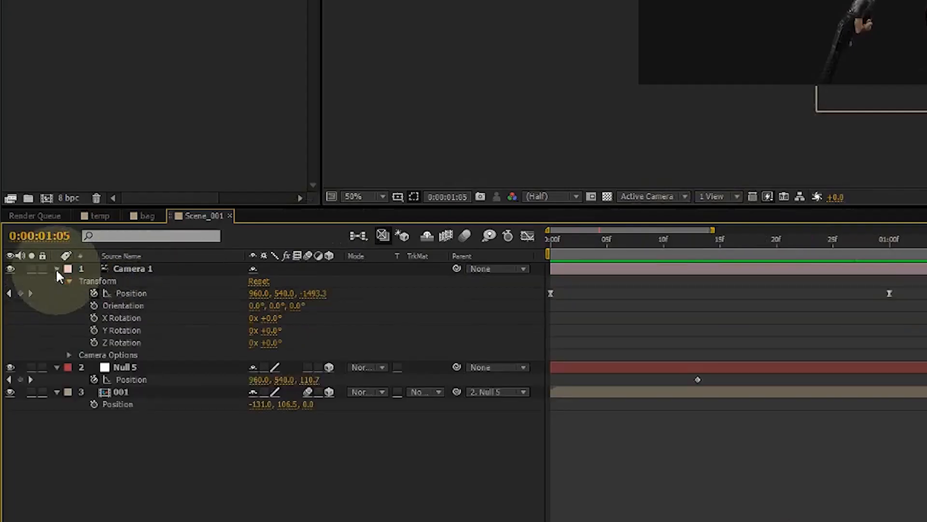
pyautogui.click(111, 357)
pyautogui.press('Return')
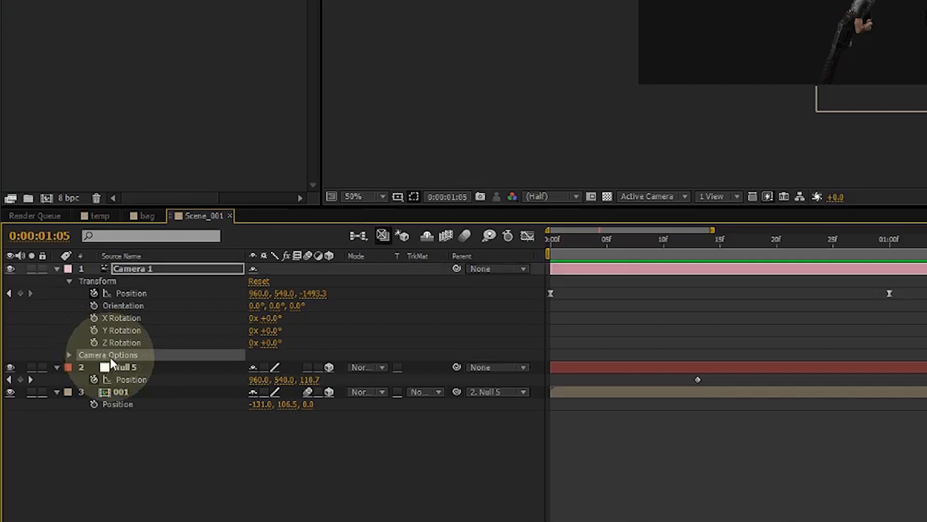
pyautogui.click(69, 355)
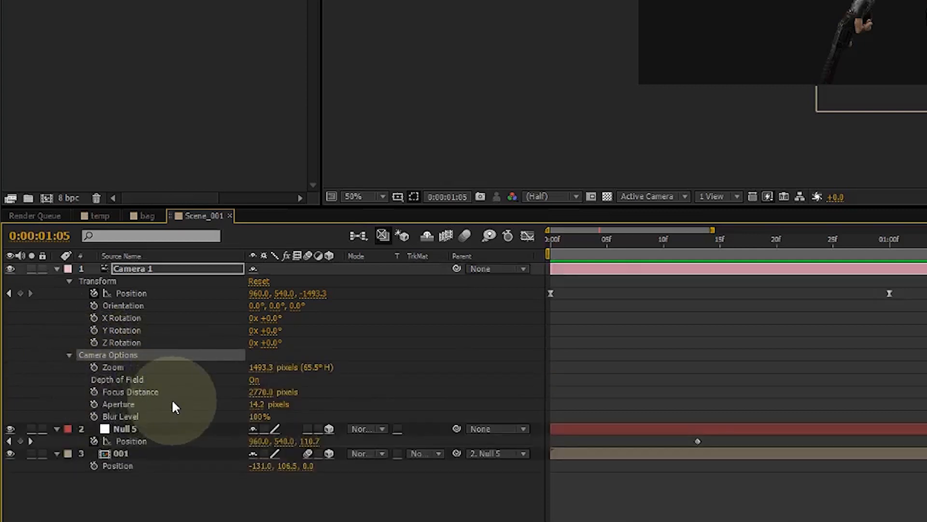
pyautogui.click(123, 418)
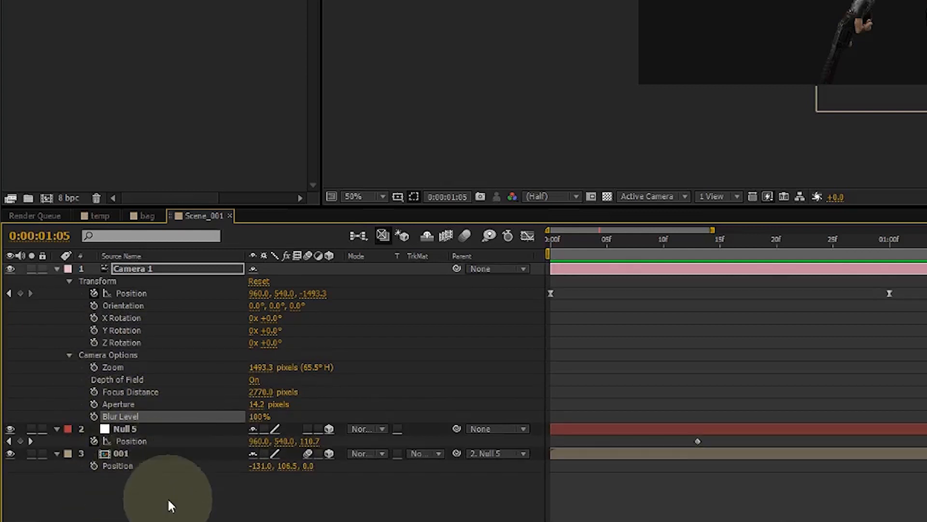
pyautogui.click(355, 395)
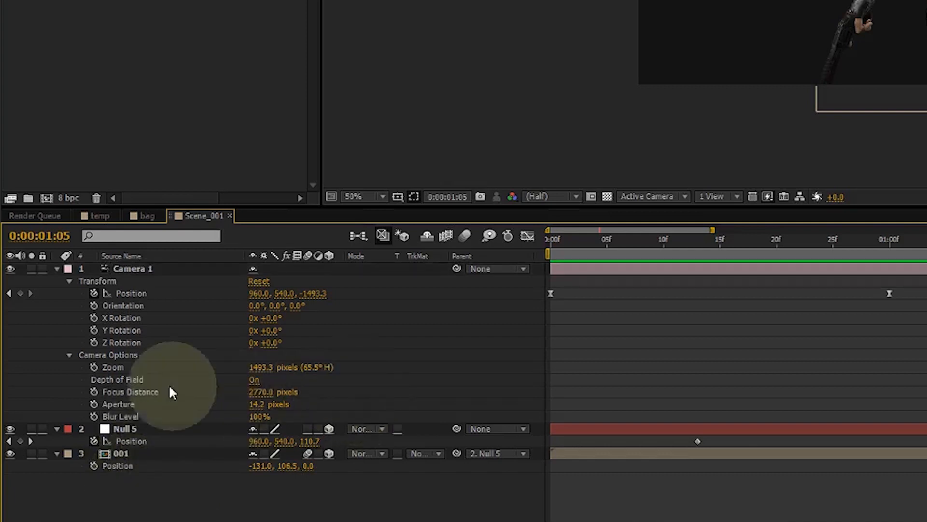
# Step: Set Camera 1's Aperture to 400 pixels for a strong depth-of-field blur
pyautogui.click(138, 378)
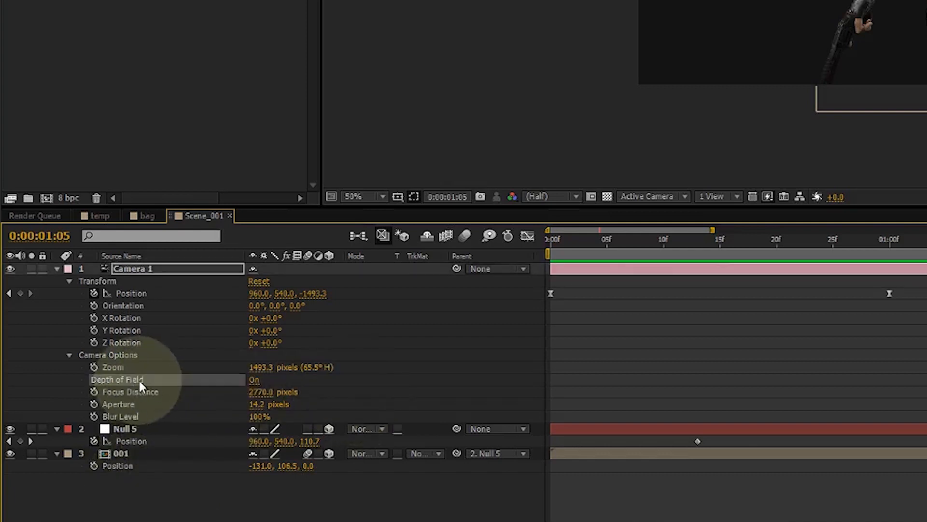
pyautogui.click(258, 380)
pyautogui.click(138, 405)
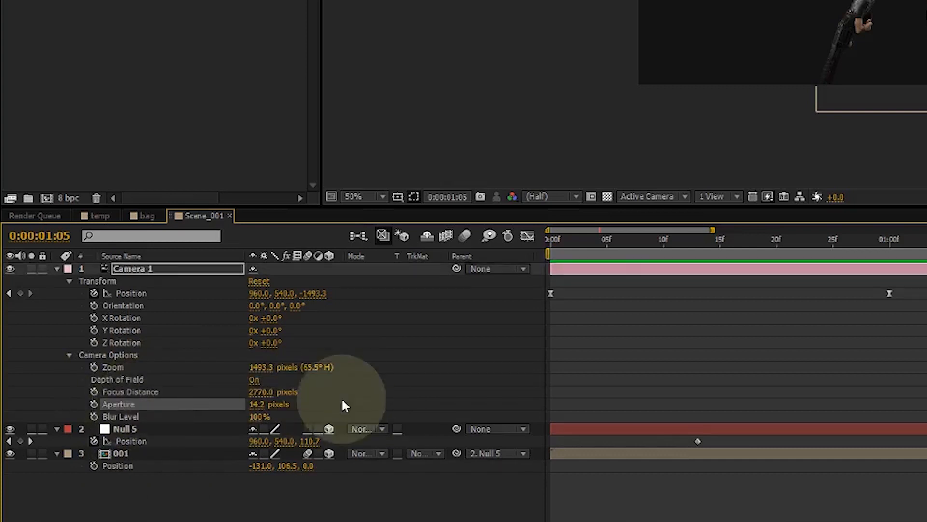
pyautogui.write('400')
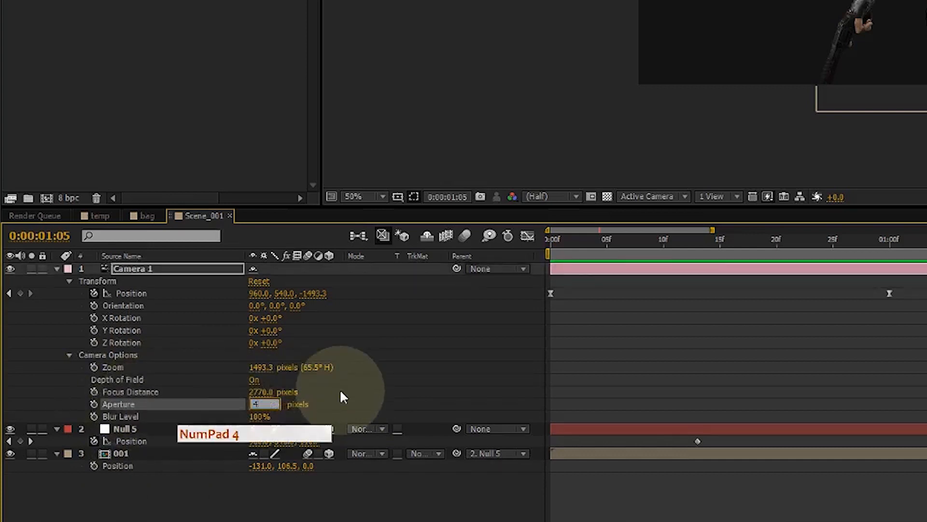
pyautogui.press('Return')
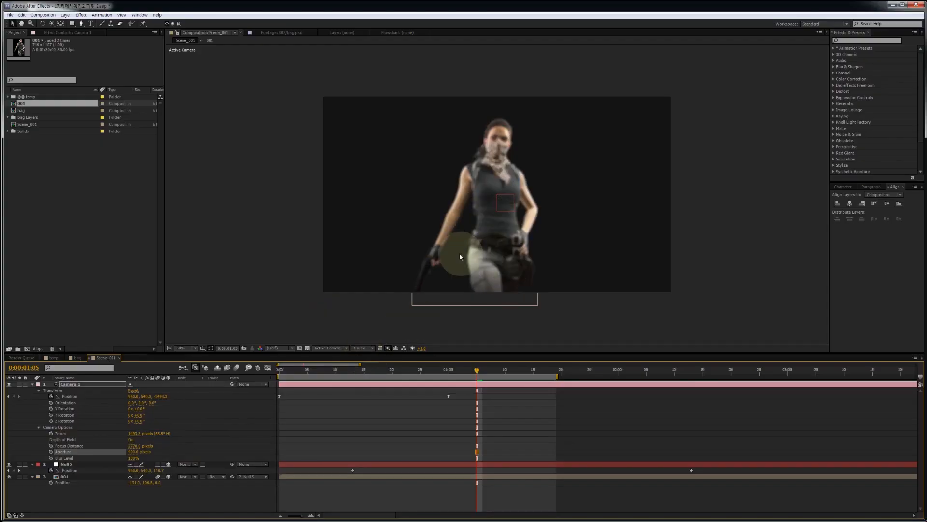
# Step: At 0:00:01:19, reduce Camera 1's Focus Distance to about 1700 pixels to bring the character into sharp focus
pyautogui.moveTo(455, 373); pyautogui.dragTo(555, 377)
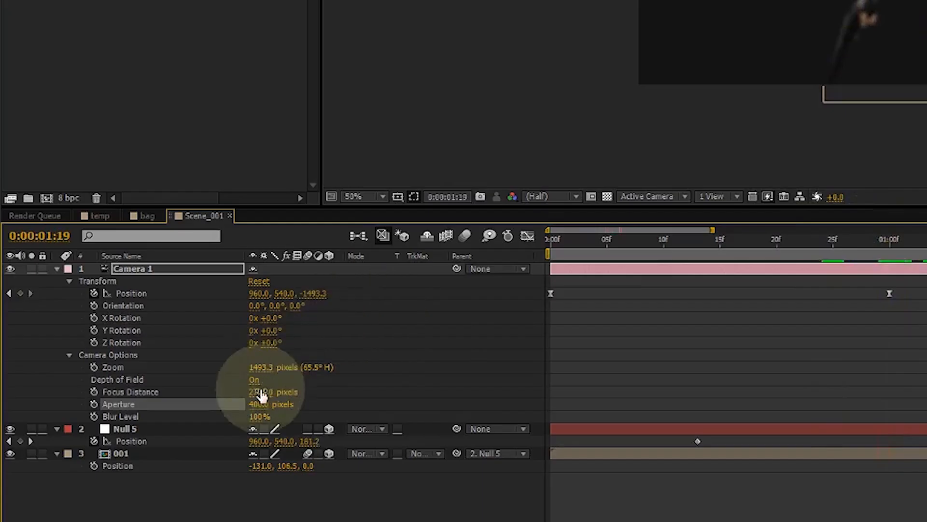
pyautogui.moveTo(259, 394); pyautogui.dragTo(14, 384)
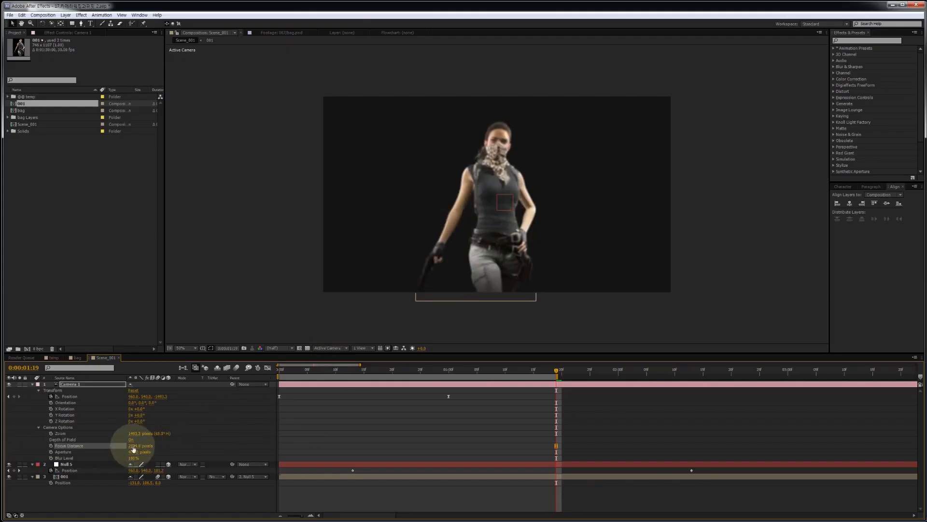
pyautogui.moveTo(133, 445); pyautogui.dragTo(3, 442)
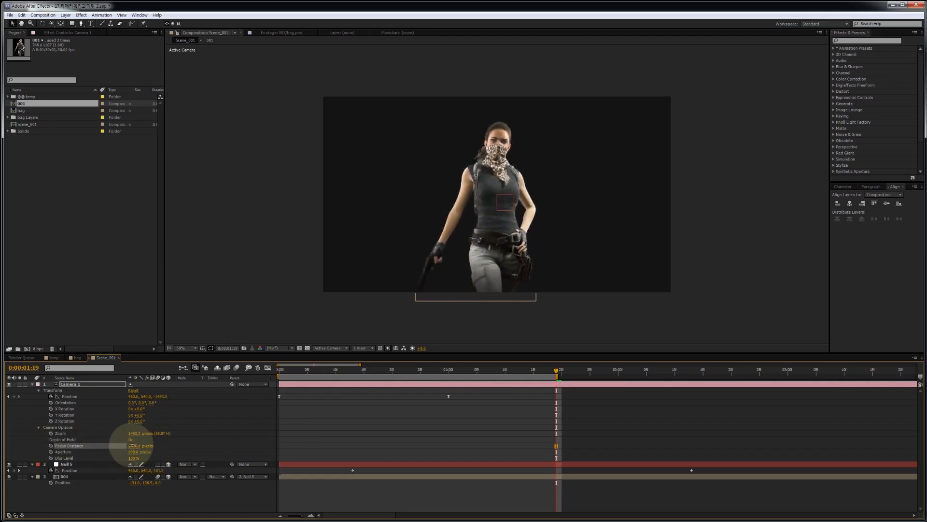
pyautogui.moveTo(131, 445); pyautogui.dragTo(140, 445)
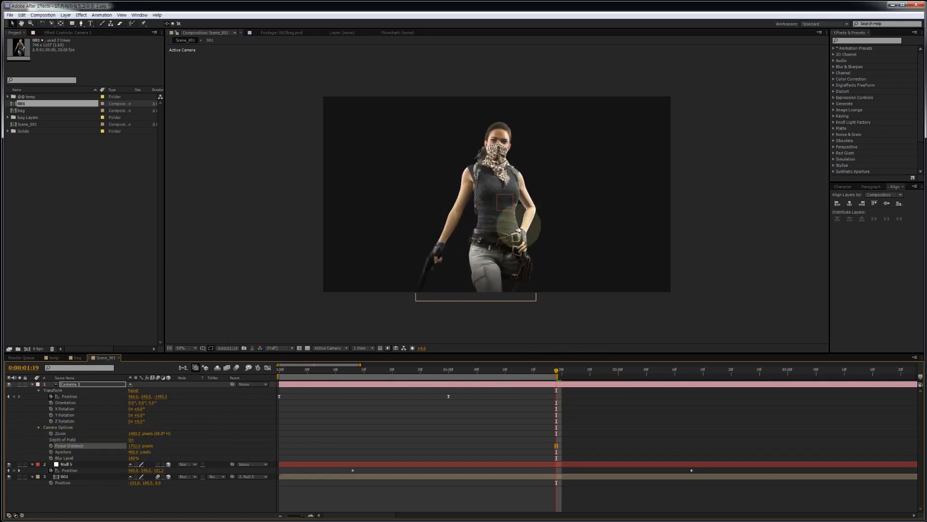
# Step: Create a project folder named @@ comp and move the 001, bag and Scene_001 compositions into it
pyautogui.moveTo(341, 370); pyautogui.dragTo(533, 380)
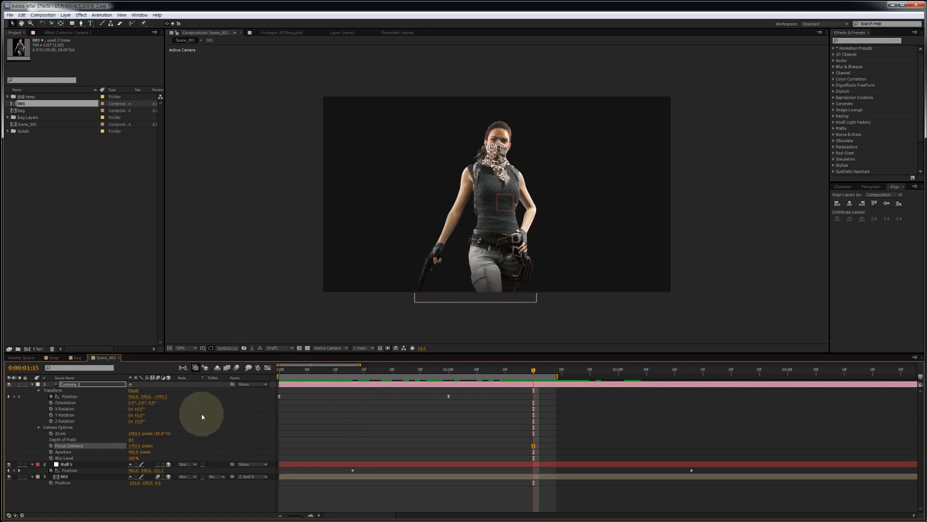
pyautogui.click(74, 277)
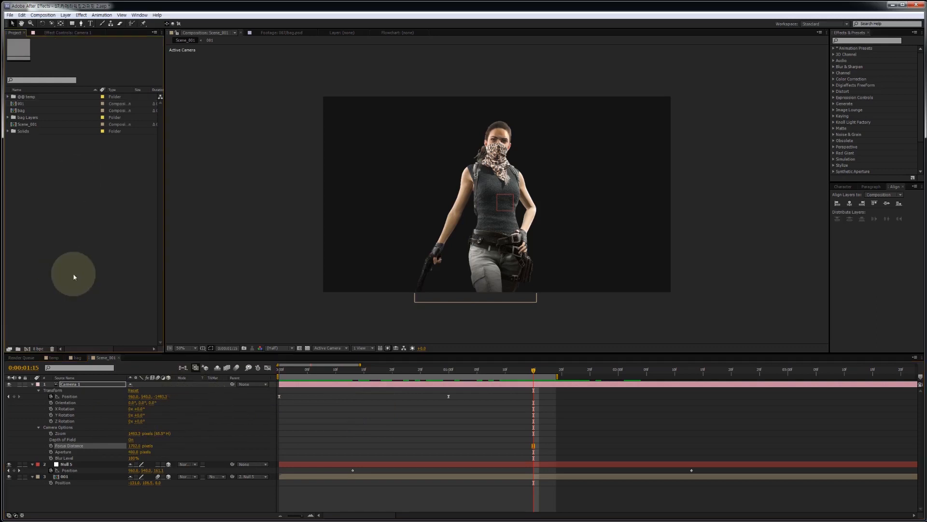
pyautogui.click(18, 350)
pyautogui.press('Return')
pyautogui.write('@')
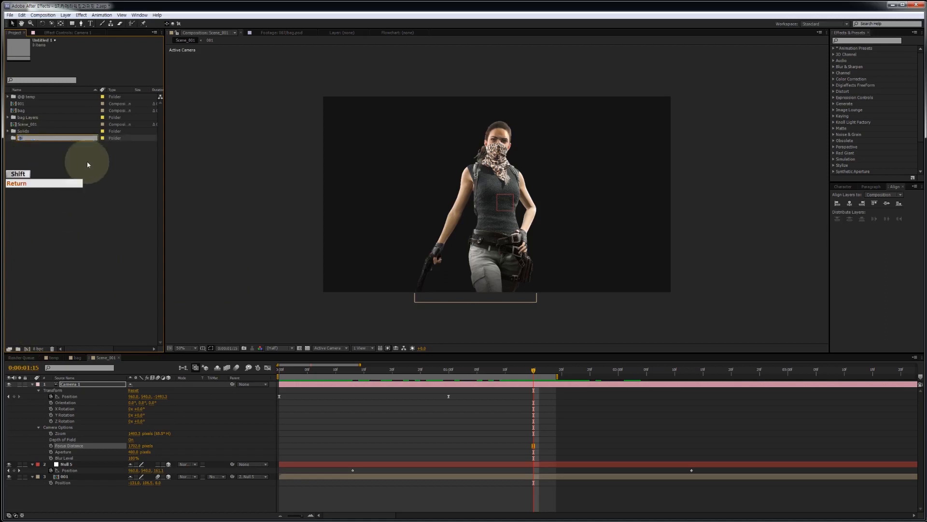
pyautogui.write('@ cmmp')
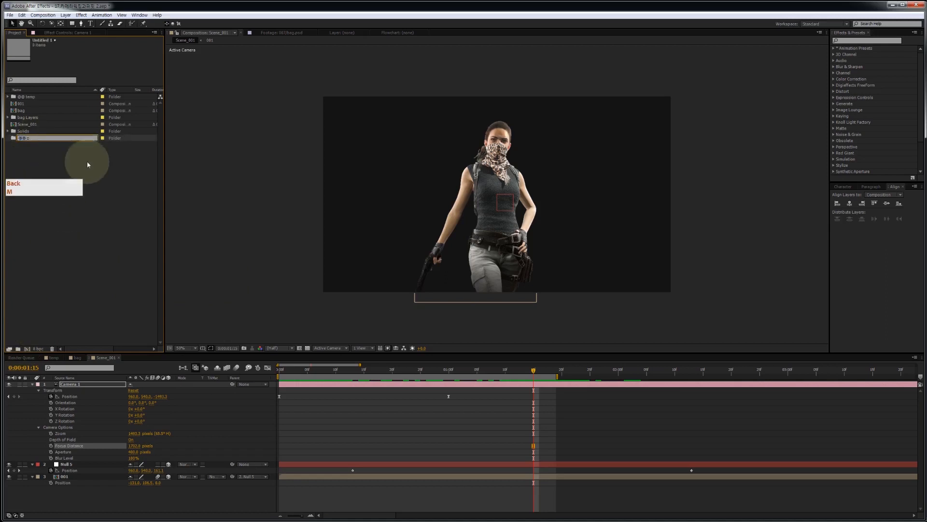
pyautogui.press('Return')
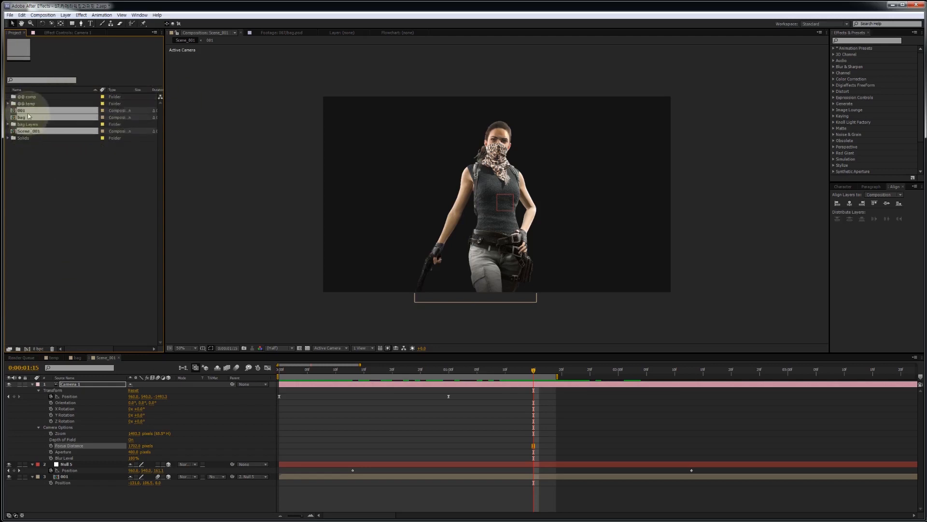
pyautogui.moveTo(28, 115); pyautogui.dragTo(28, 97)
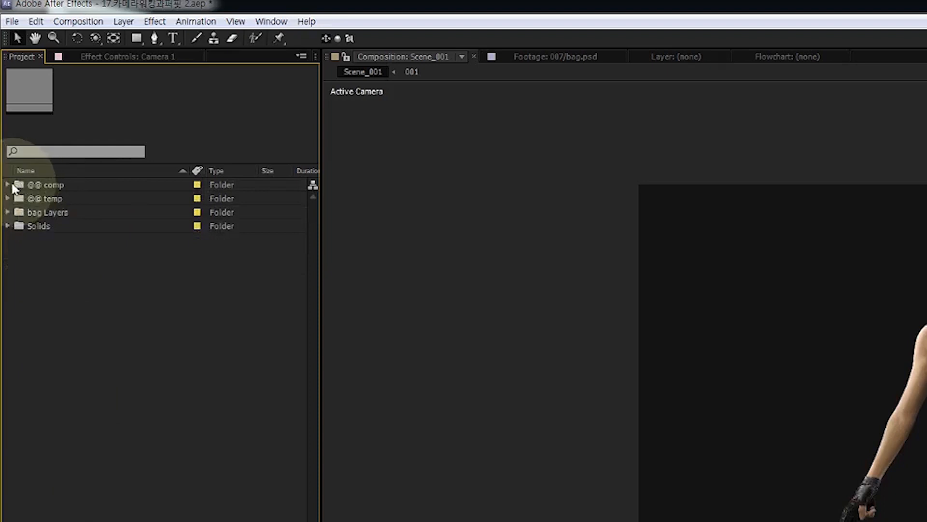
# Step: Duplicate the Scene_001 composition in the @@ comp folder, open the duplicate and scrub through its animation
pyautogui.click(8, 96)
pyautogui.click(46, 119)
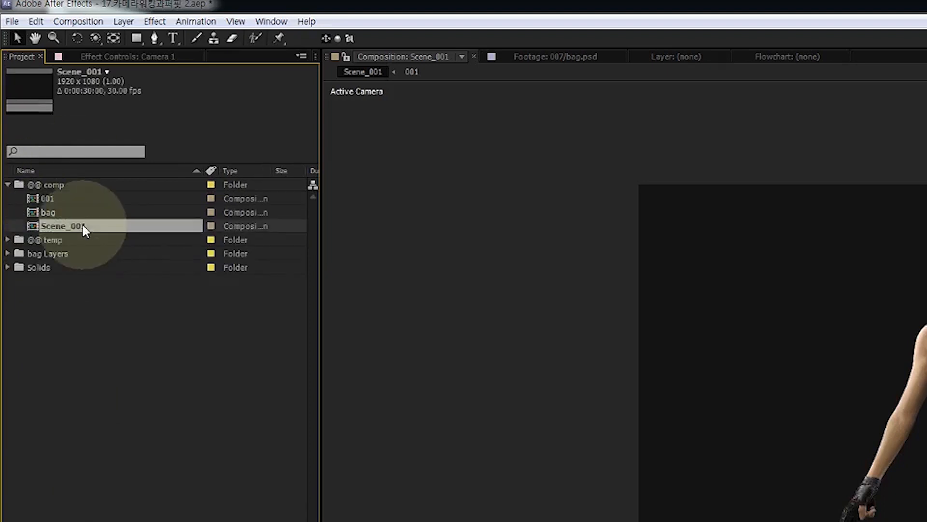
pyautogui.hotkey('ctrl', 'd')
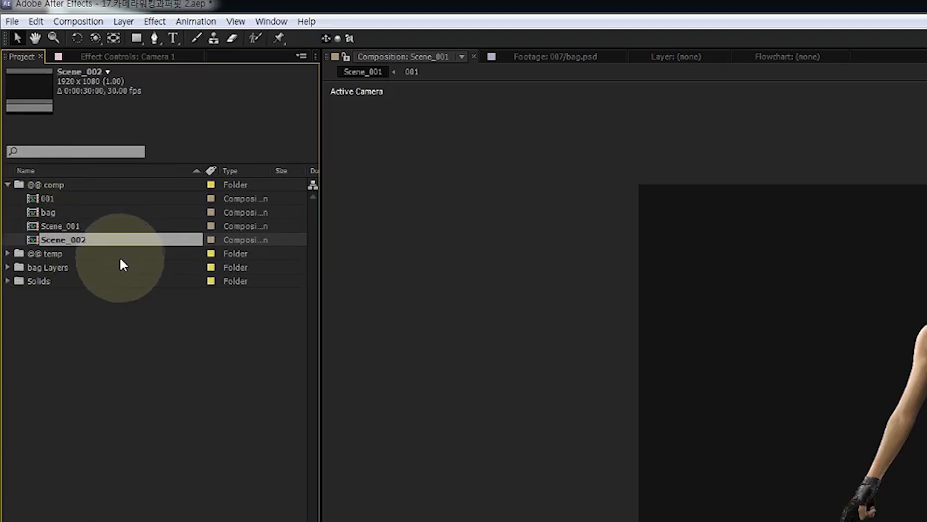
pyautogui.doubleClick(95, 240)
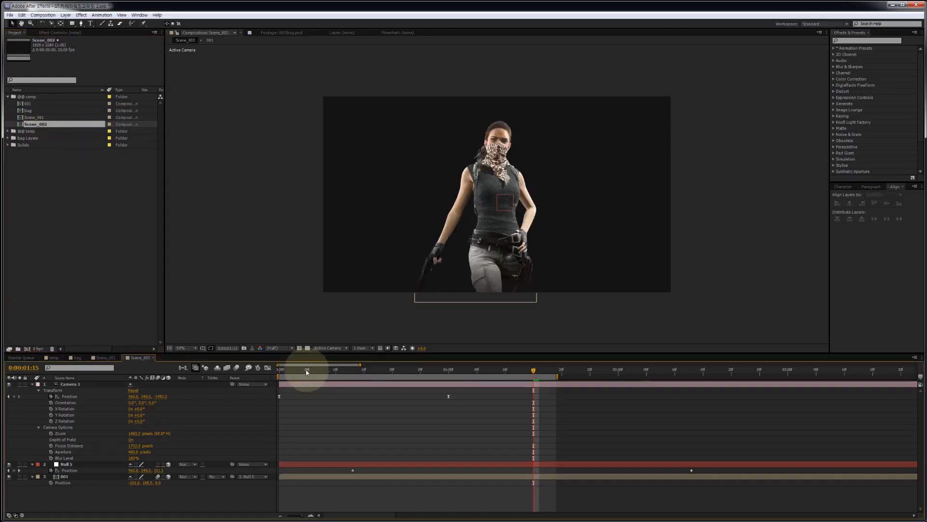
pyautogui.moveTo(307, 371); pyautogui.dragTo(469, 371)
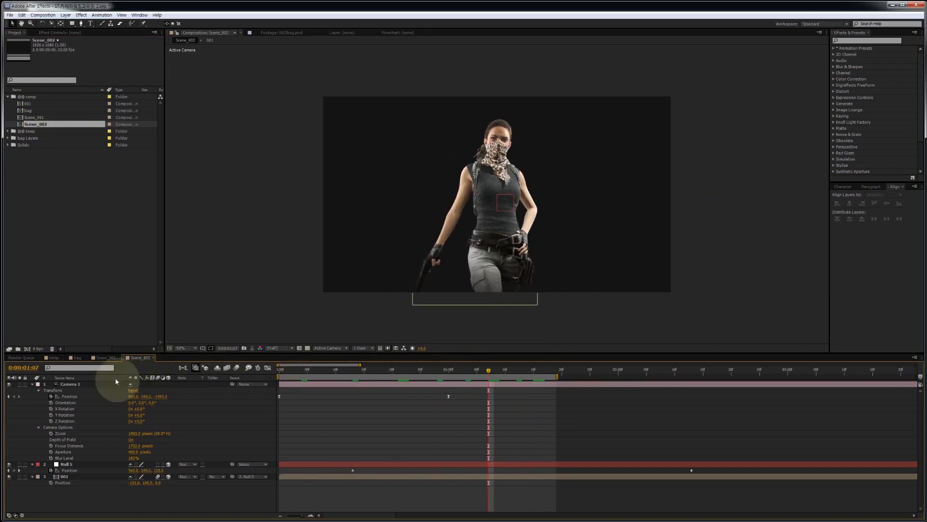
# Step: In the bag composition, hide layer 001 and show layer 002
pyautogui.click(78, 358)
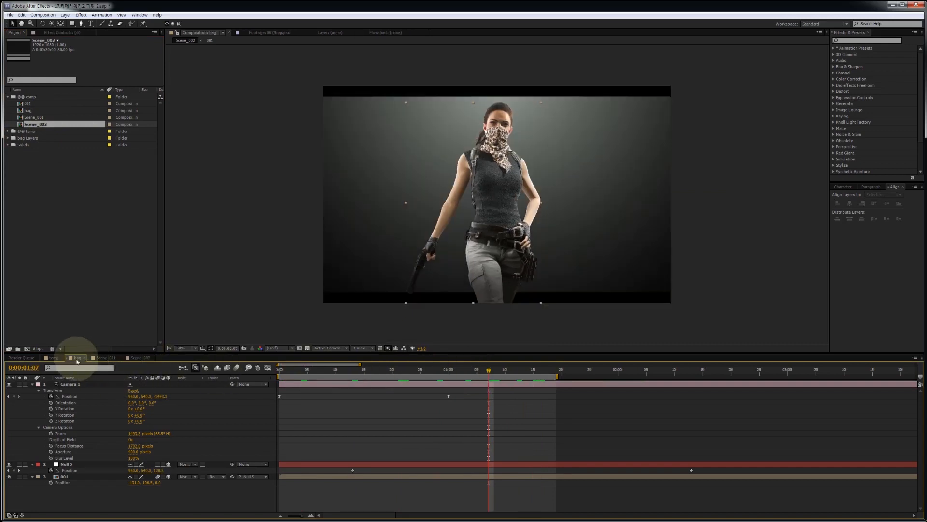
pyautogui.click(7, 433)
pyautogui.click(9, 428)
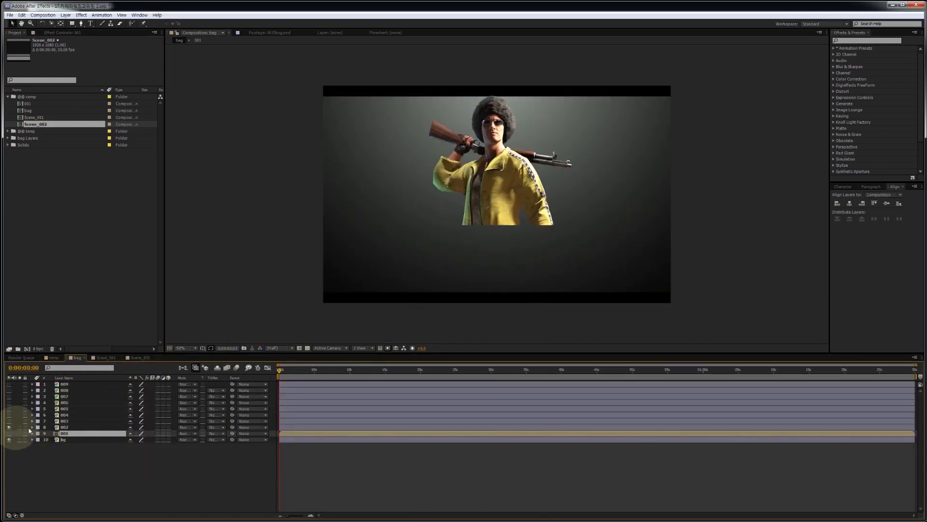
# Step: Pre-compose layer 002 of the bag composition as 002, leaving all attributes in bag, and close the new composition's timeline
pyautogui.click(80, 427)
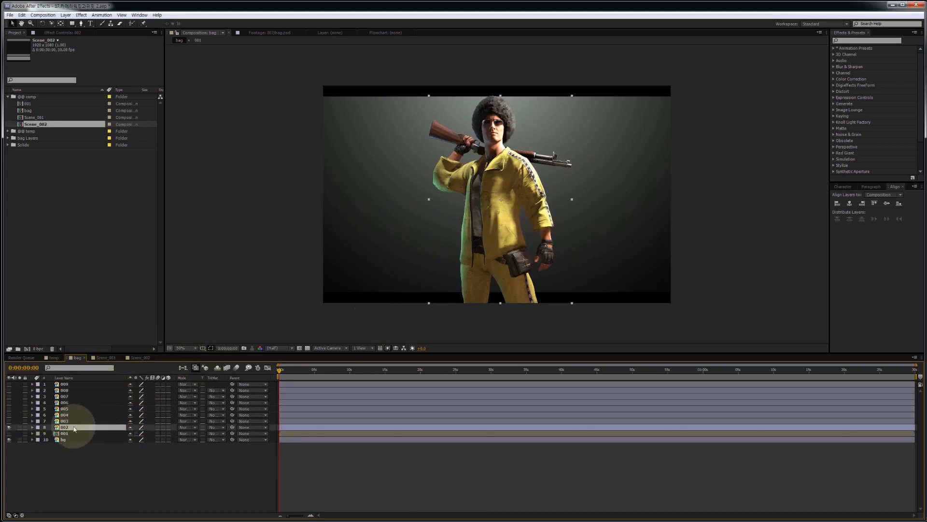
pyautogui.hotkey('ctrl', 'shift', 'c')
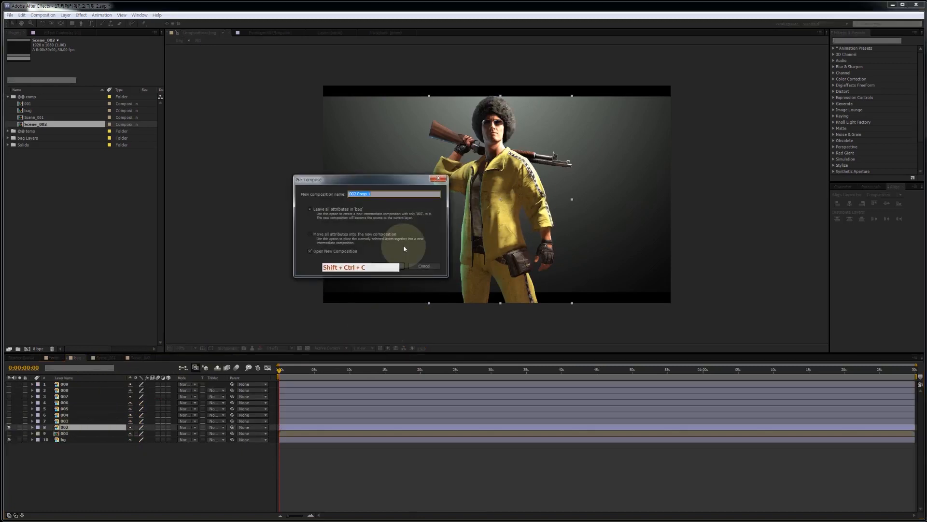
pyautogui.moveTo(357, 194); pyautogui.dragTo(427, 240)
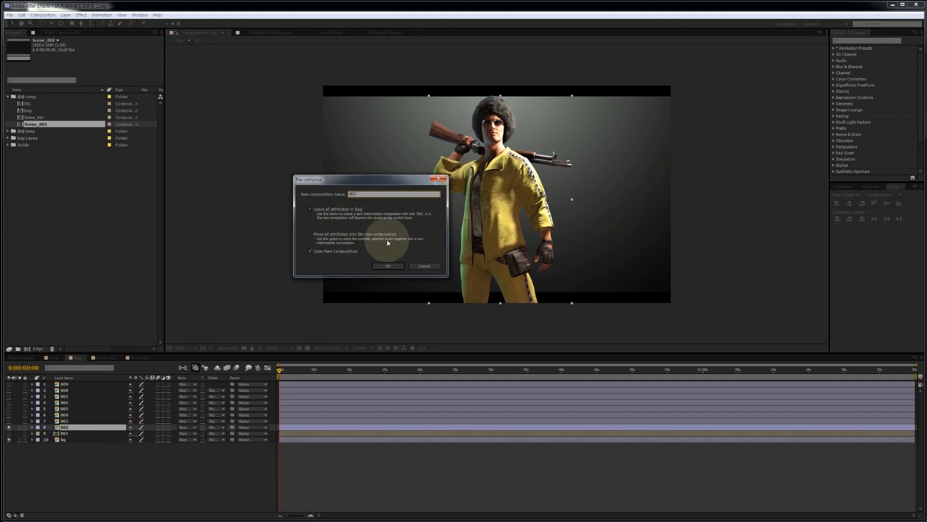
pyautogui.press('Return')
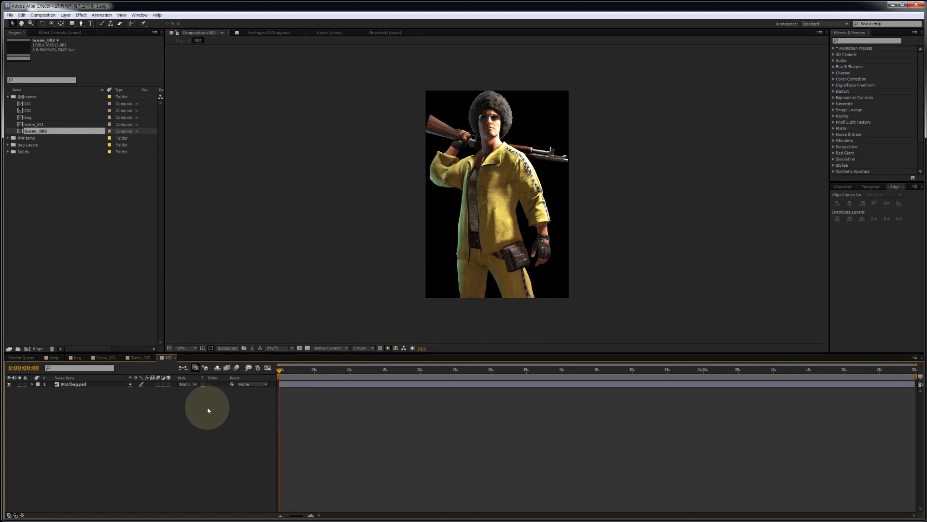
pyautogui.hotkey('ctrl', 'w')
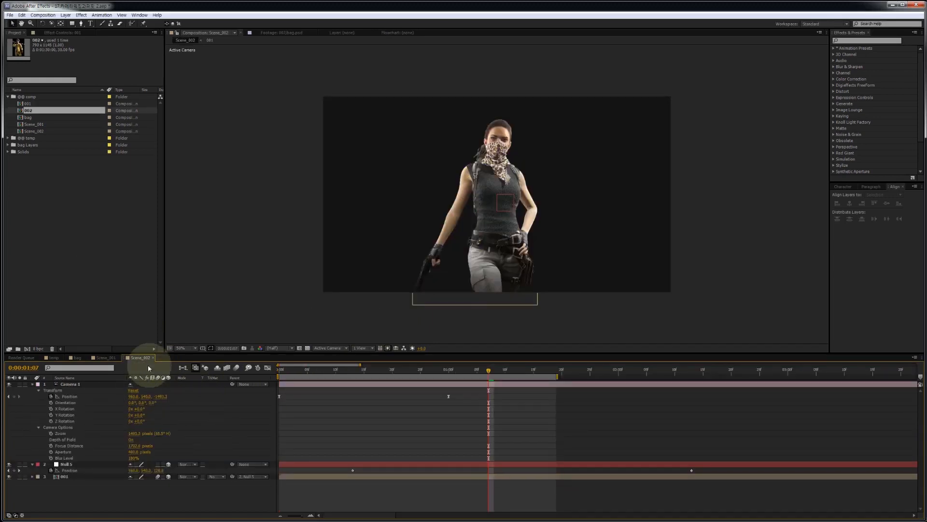
# Step: In Scene_002, replace the 001 layer with the 002 composition and shift the character slightly right toward the frame's centre
pyautogui.click(82, 478)
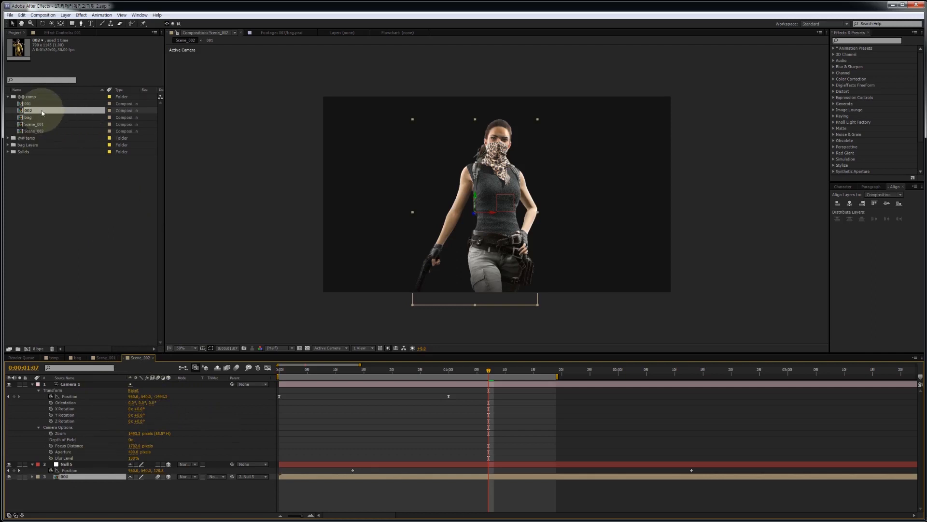
pyautogui.moveTo(42, 112); pyautogui.dragTo(102, 476)
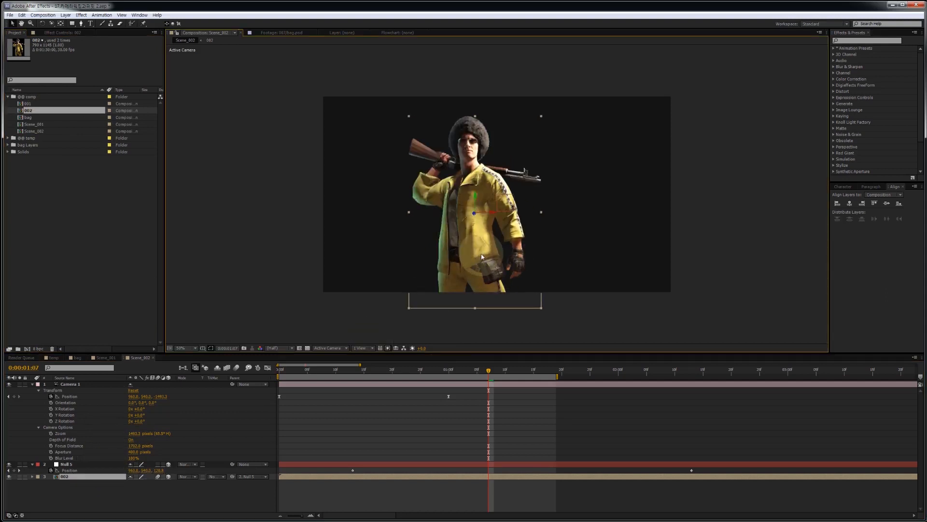
pyautogui.moveTo(481, 254); pyautogui.dragTo(501, 256)
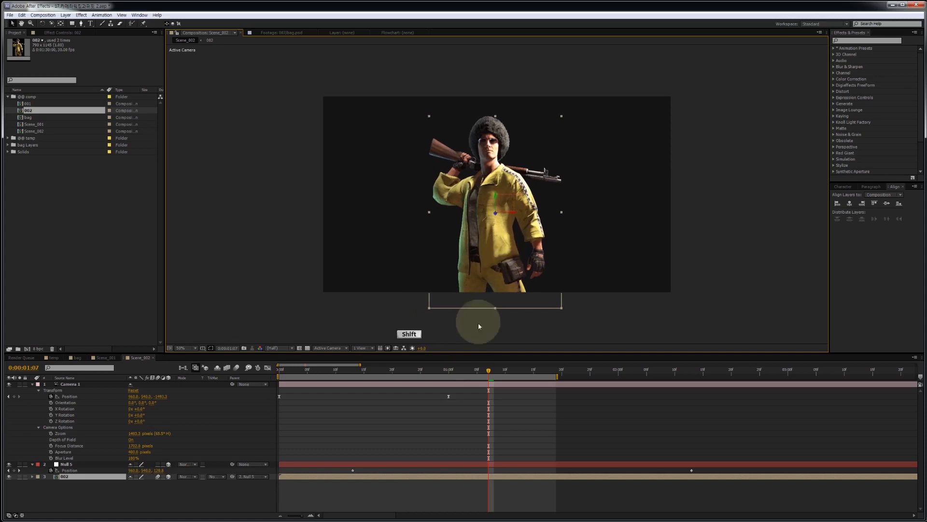
pyautogui.click(479, 326)
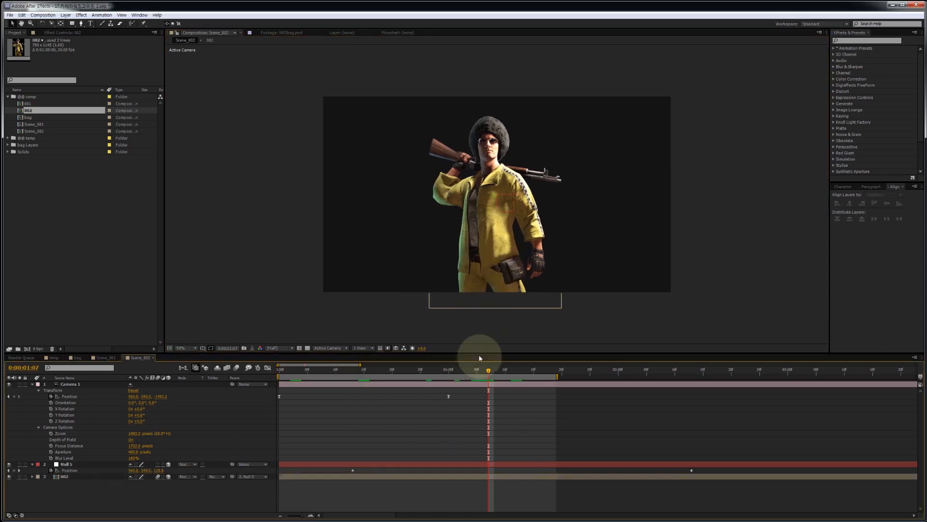
pyautogui.moveTo(412, 372); pyautogui.dragTo(342, 382)
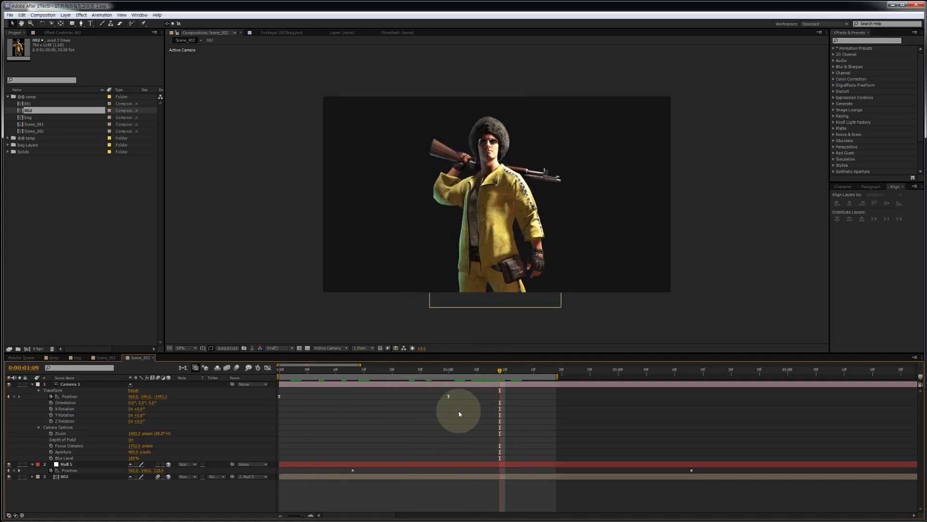
# Step: Create a 1920 x 1080 composition named @@ total at 30 fps with a duration of 0:01:30:00
pyautogui.hotkey('ctrl', 'n')
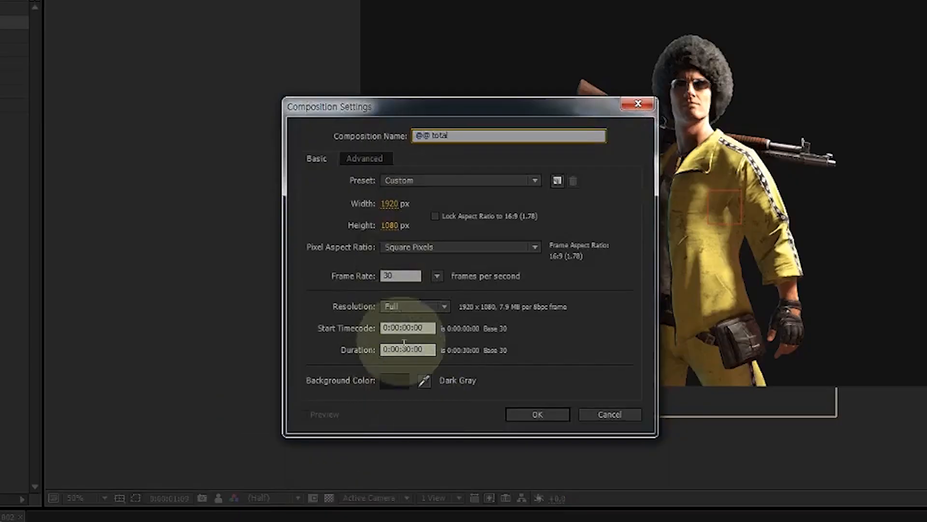
pyautogui.write('1')
pyautogui.press('Delete')
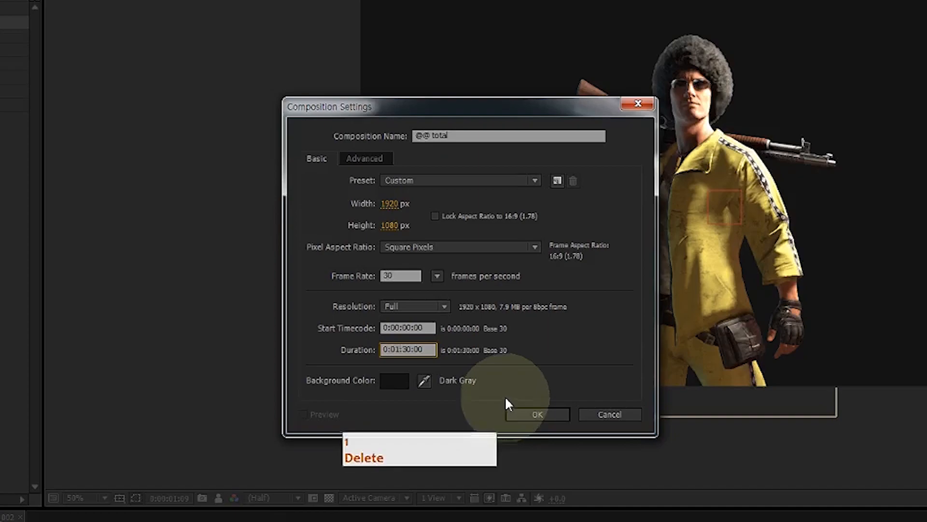
pyautogui.click(539, 415)
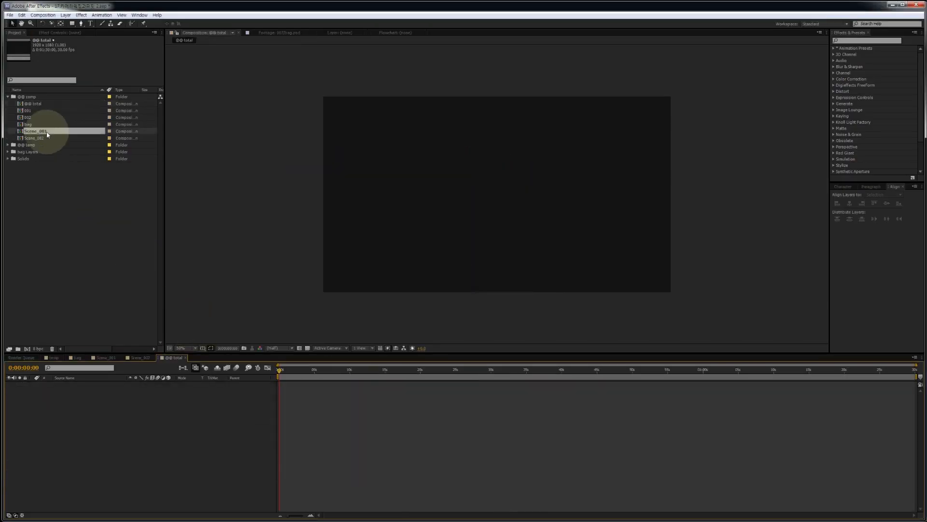
# Step: Add Scene_001 and Scene_002 to the @@ total composition, with Scene_002 stacked above Scene_001
pyautogui.click(47, 134)
pyautogui.moveTo(49, 139); pyautogui.dragTo(196, 407)
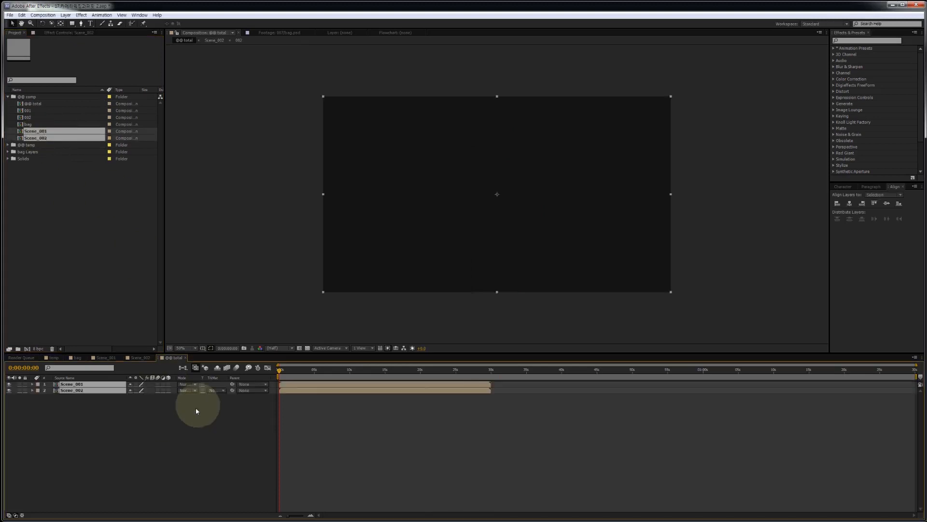
pyautogui.moveTo(101, 385); pyautogui.dragTo(132, 419)
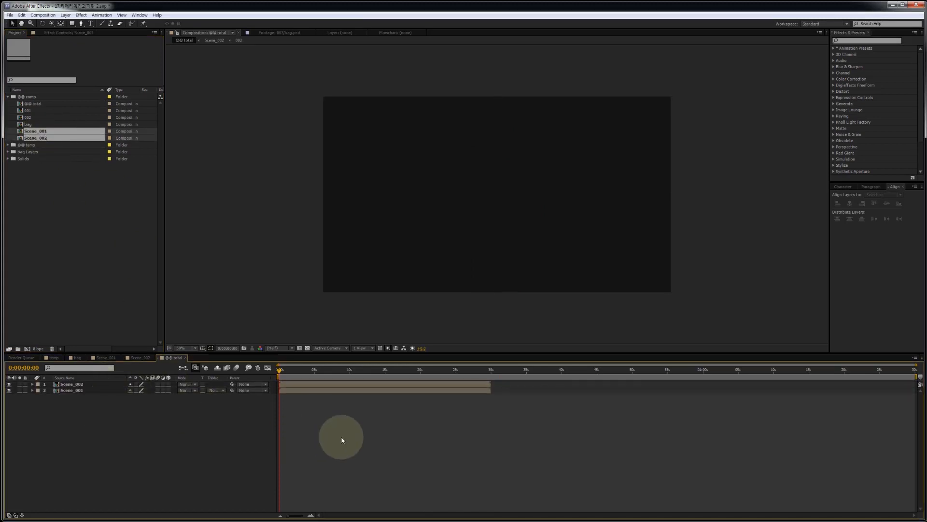
# Step: Offset the Scene_002 layer in @@ total to start at about 0:00:01:00, overlapping the Scene_001 layer
pyautogui.press('=')
pyautogui.press('=')
pyautogui.press('=')
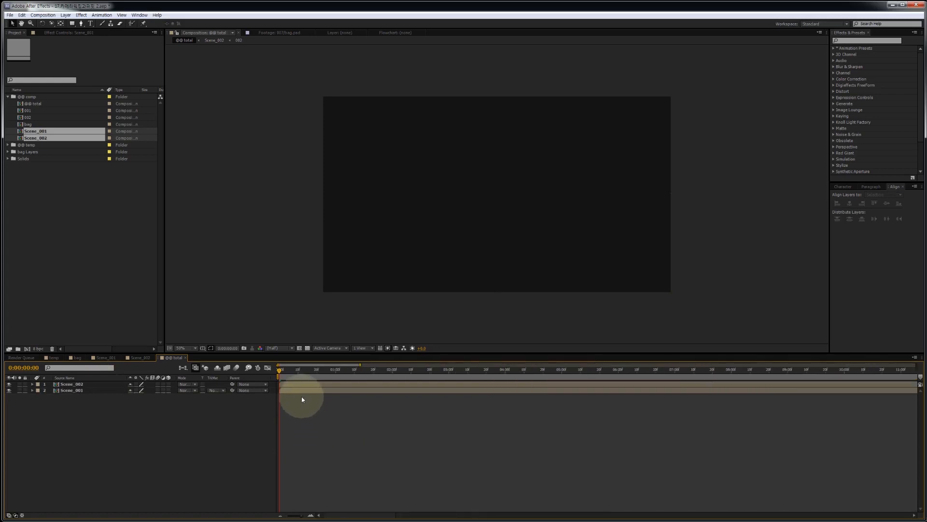
pyautogui.press('-')
pyautogui.click(100, 384)
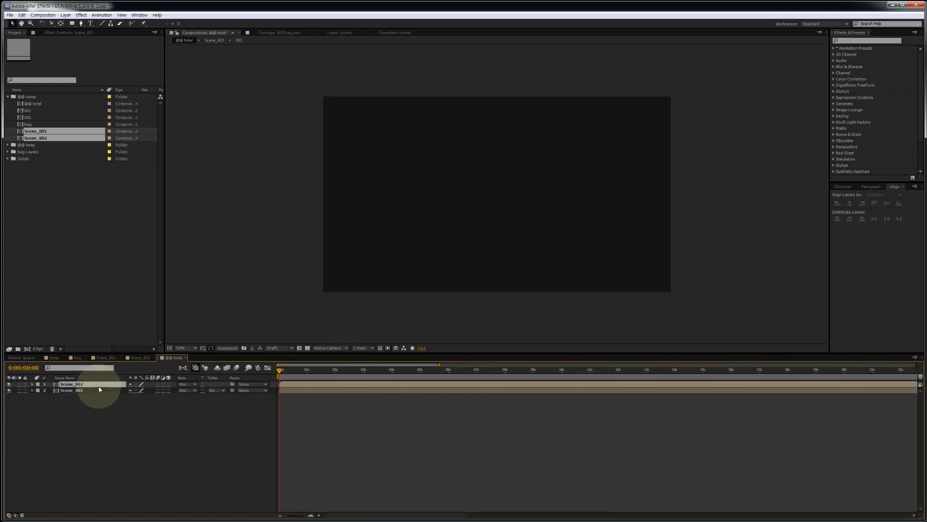
pyautogui.moveTo(283, 372); pyautogui.dragTo(319, 372)
pyautogui.press('=')
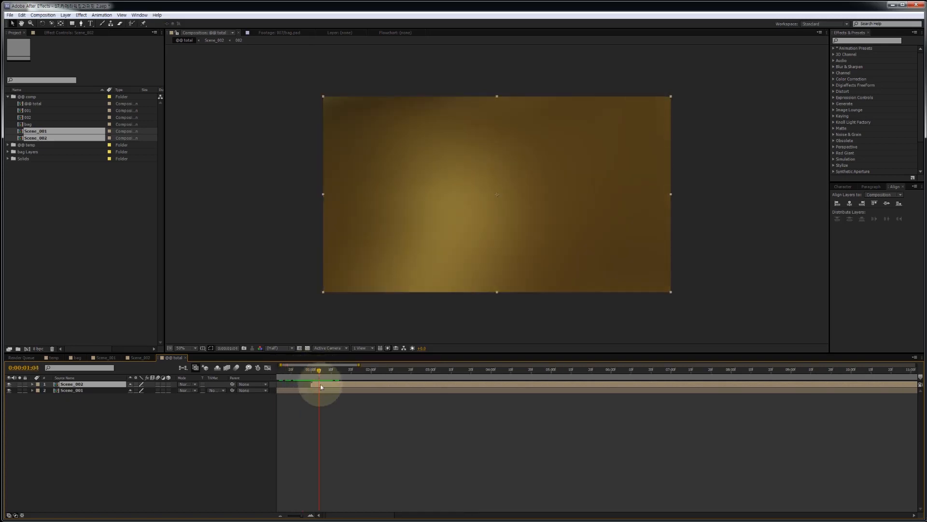
# Step: Split the Scene_001 layer at 0:00:01:04, delete the part after the split and scrub through the transition
pyautogui.click(321, 390)
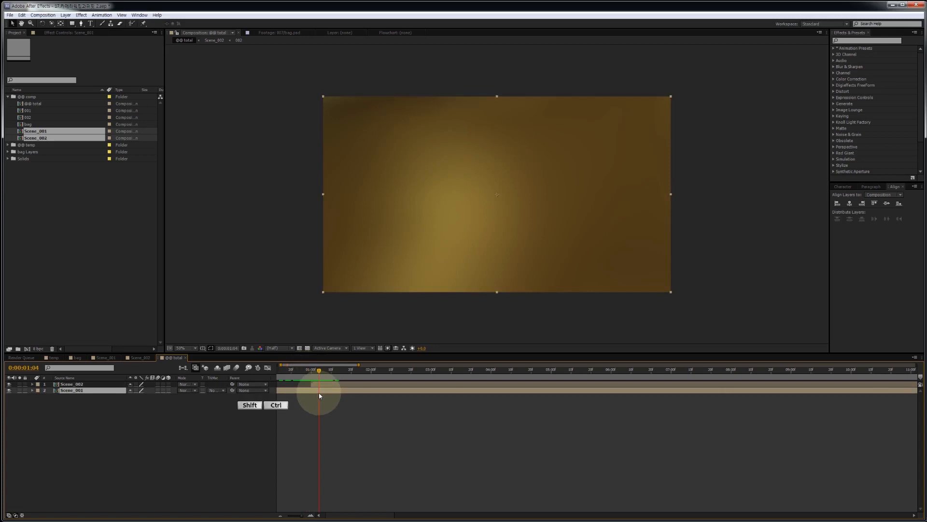
pyautogui.hotkey('ctrl', 'shift', 'd')
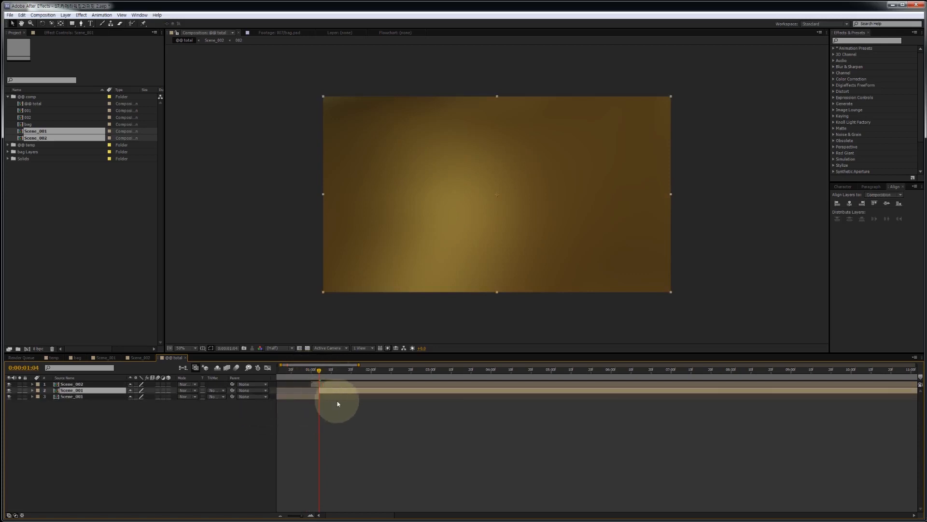
pyautogui.press('Delete')
pyautogui.moveTo(302, 371); pyautogui.dragTo(333, 370)
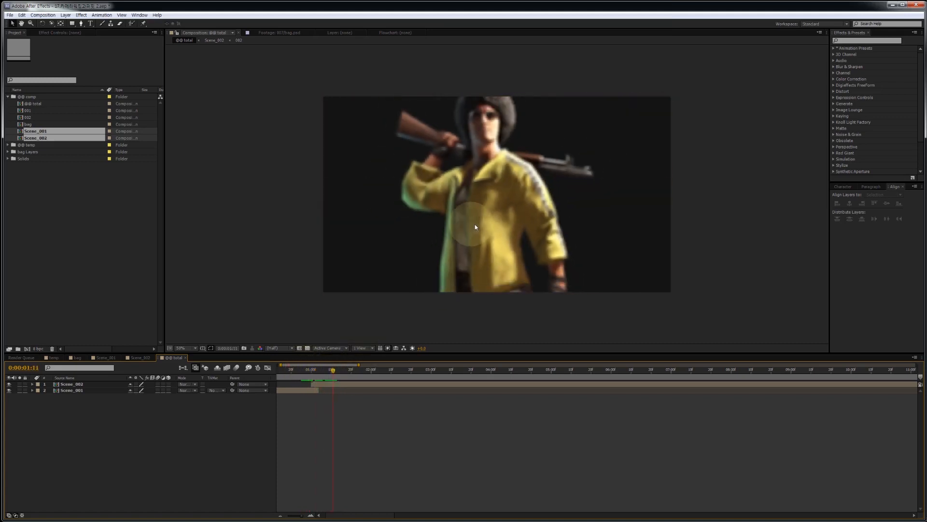
# Step: Open the temp composition and scrub through its finished @@ total.mp4 reference up to 0:00:17:29
pyautogui.moveTo(366, 376); pyautogui.dragTo(722, 372)
pyautogui.click(54, 357)
pyautogui.click(314, 370)
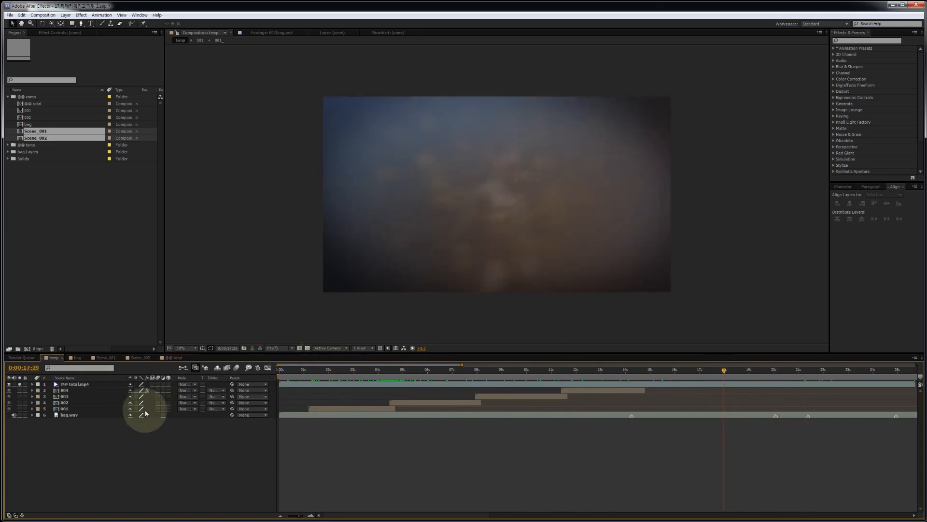
# Step: Create a composition named z_out at 1920 x 1080 and 30 fps with a duration of 0:00:05:00
pyautogui.hotkey('ctrl', 'n')
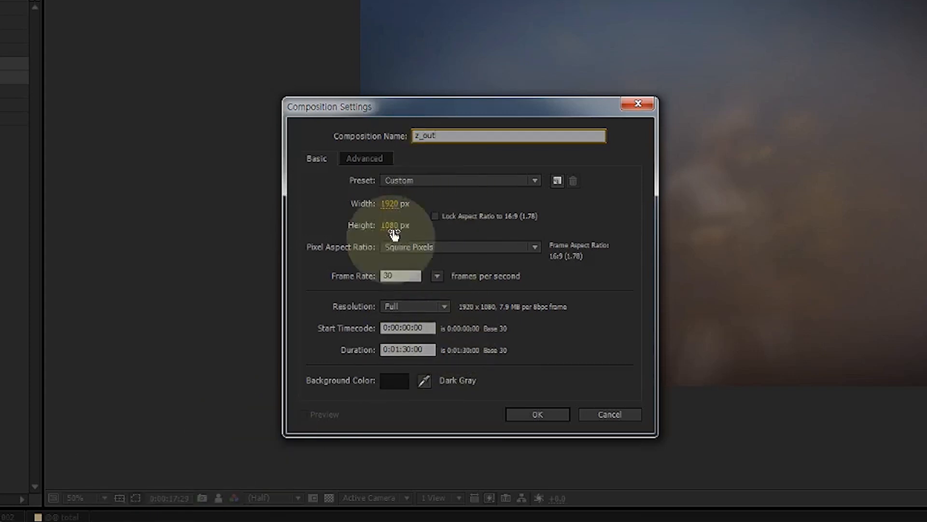
pyautogui.click(402, 349)
pyautogui.hotkey('shift', 'Left')
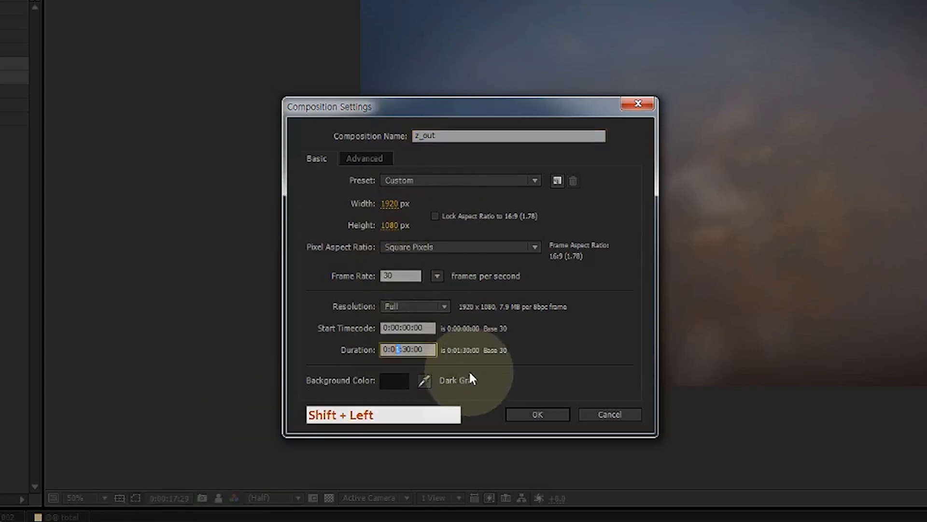
pyautogui.write('0')
pyautogui.press('Right')
pyautogui.hotkey('shift', 'Right')
pyautogui.write('05')
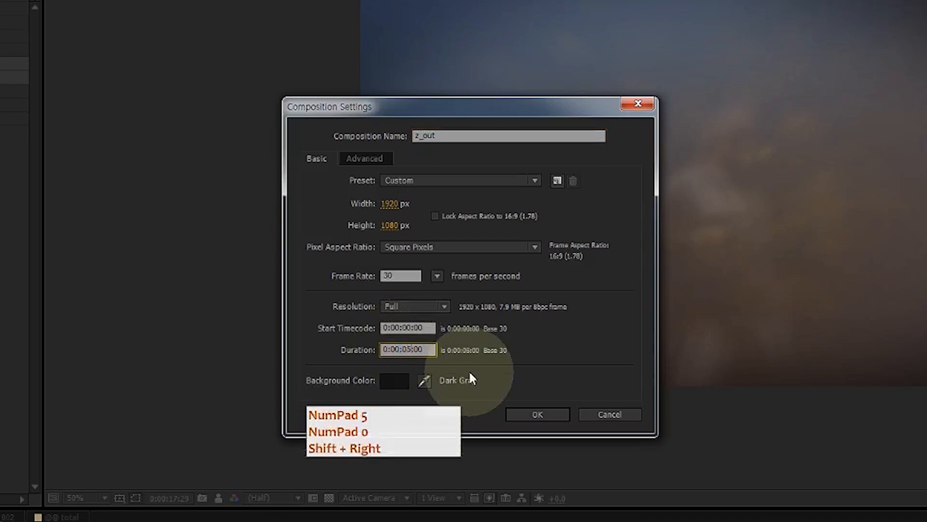
pyautogui.press('Return')
# Step: In the bag composition, pre-compose each of the layers 003 to 009 separately, leaving all attributes in bag
pyautogui.click(77, 357)
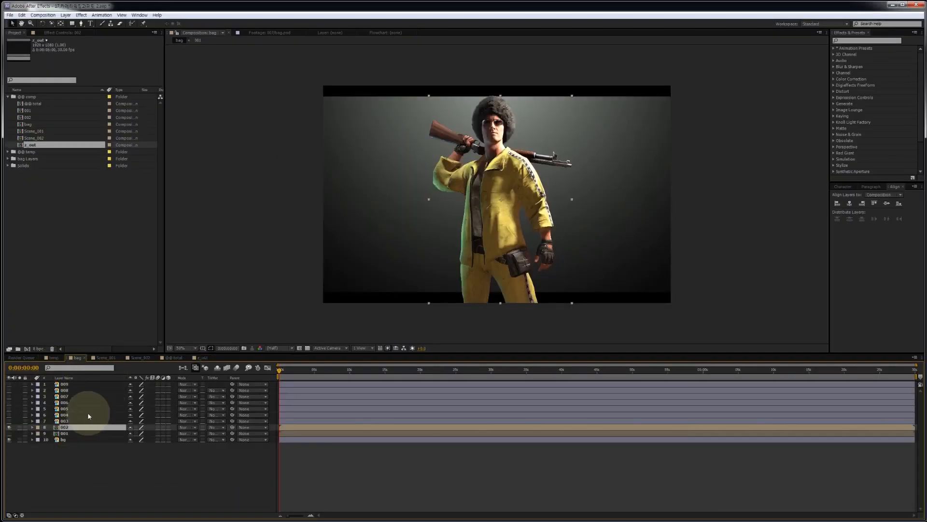
pyautogui.click(78, 434)
pyautogui.click(79, 428)
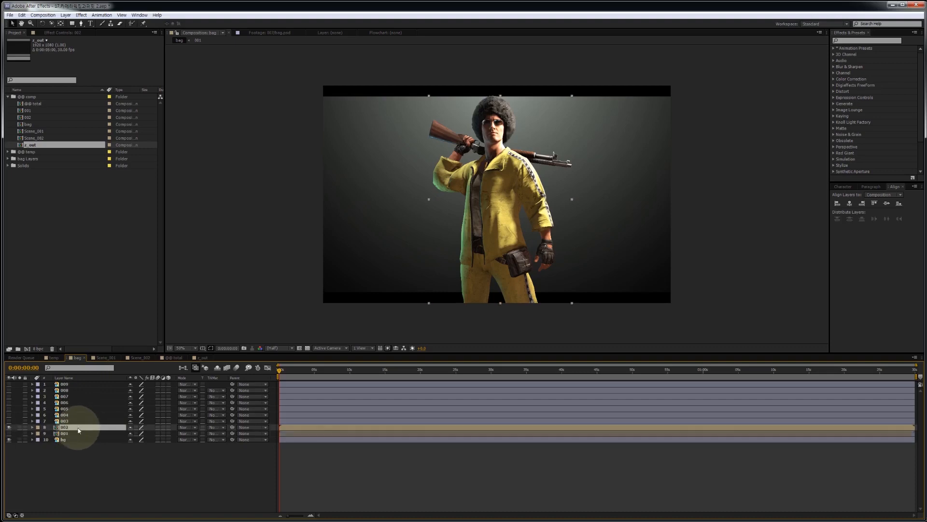
pyautogui.click(72, 422)
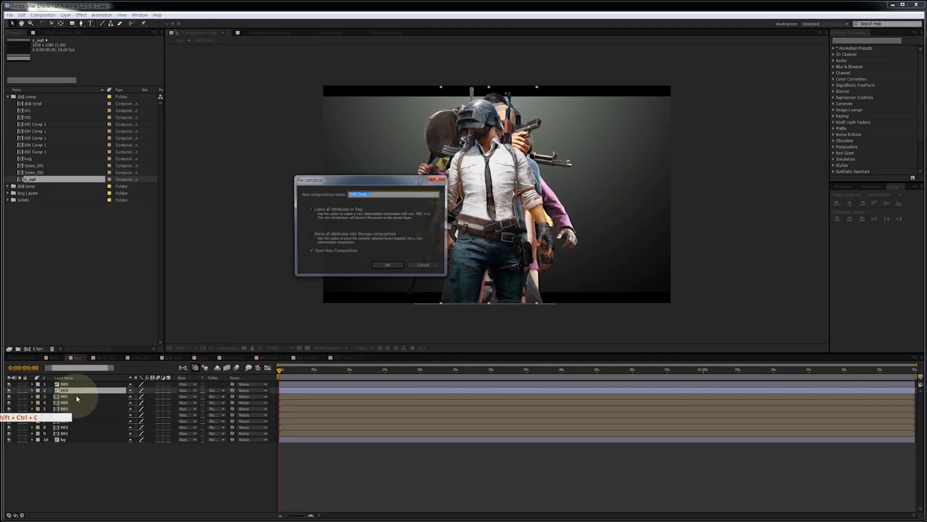
pyautogui.press('Return')
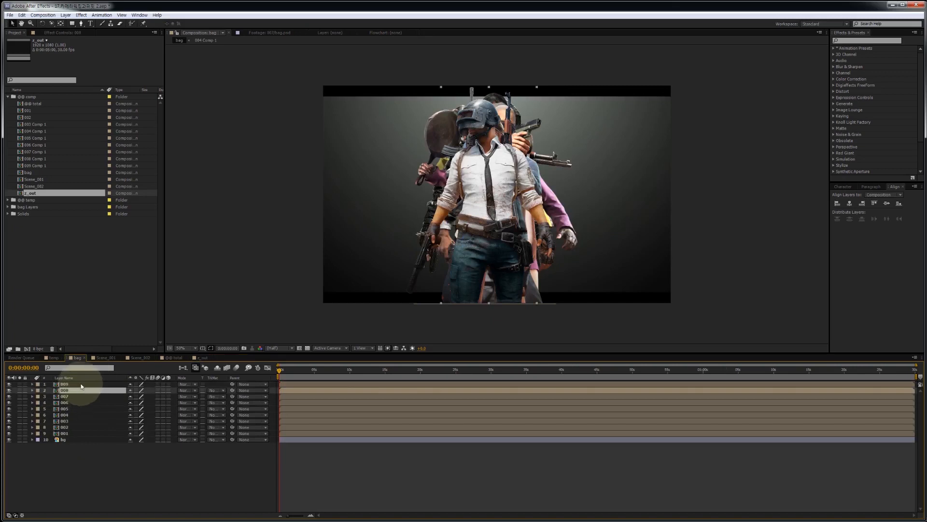
# Step: Copy the nine character layers 001 to 009 from bag and paste them into the z_out composition
pyautogui.keyDown('shift'); pyautogui.click(78, 434); pyautogui.keyUp('shift')
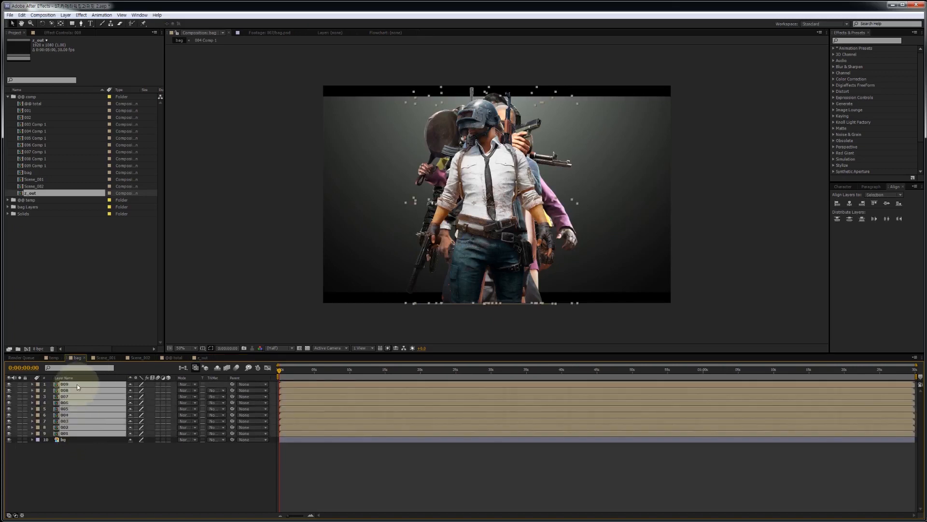
pyautogui.hotkey('ctrl', 'c')
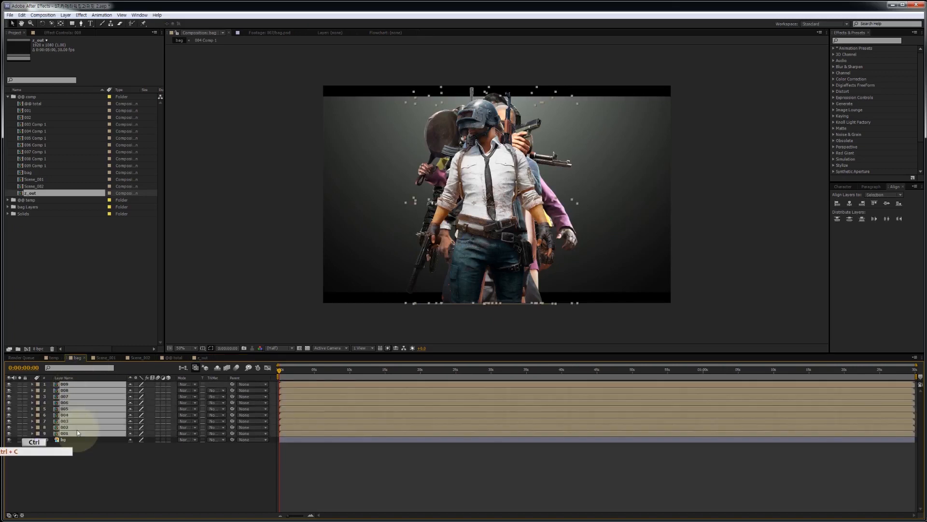
pyautogui.click(202, 358)
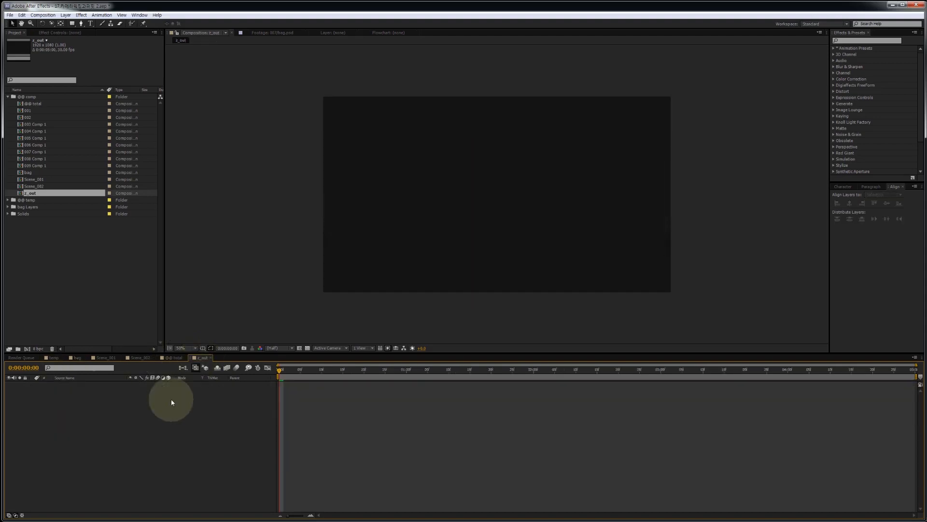
pyautogui.hotkey('ctrl', 'v')
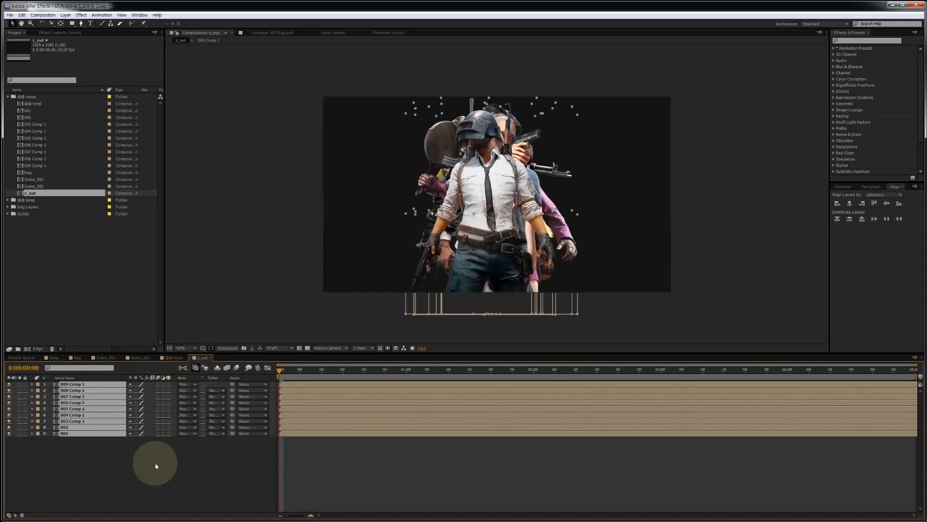
pyautogui.click(155, 460)
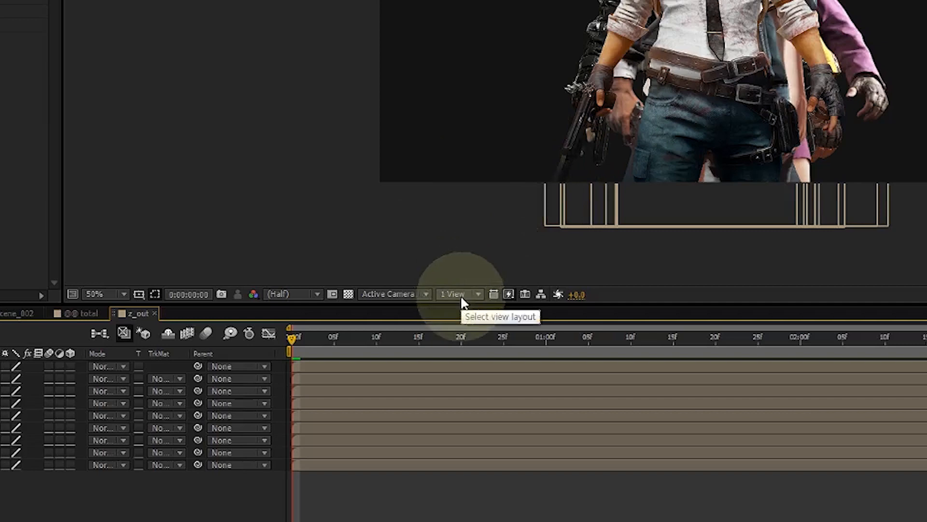
# Step: Set the z_out viewer to the 2 Views - Horizontal layout with a Top view beside the Active Camera view
pyautogui.click(461, 300)
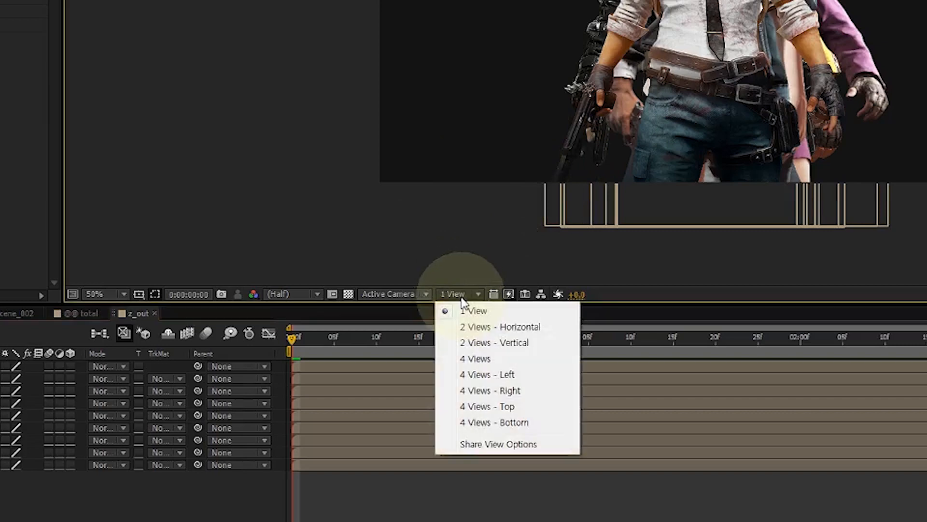
pyautogui.click(479, 325)
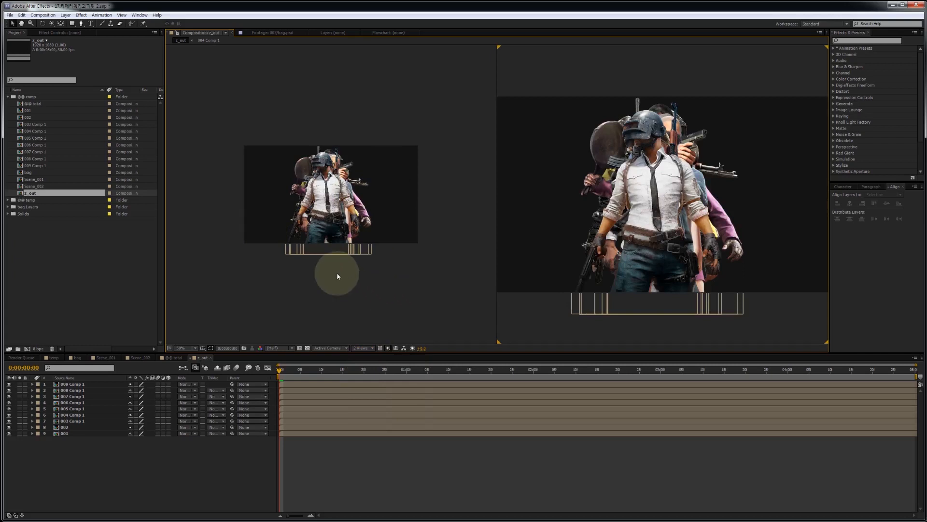
pyautogui.click(350, 288)
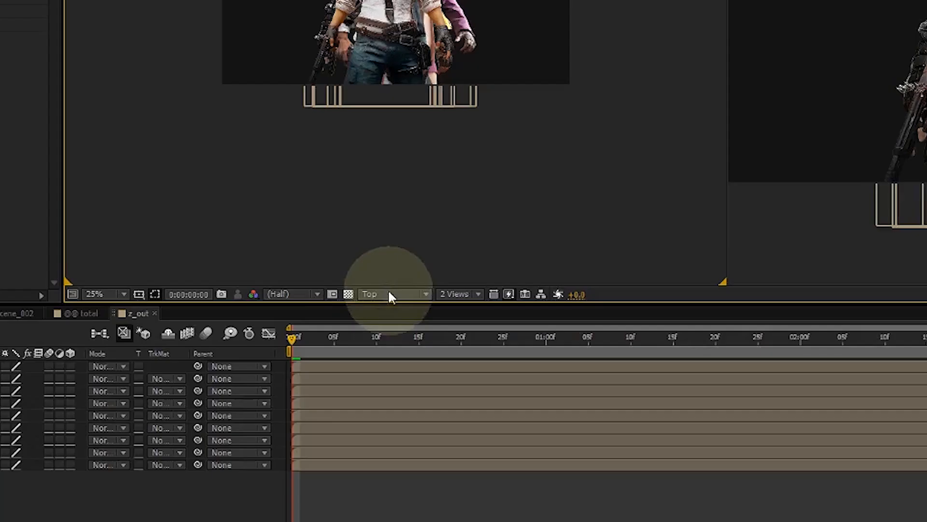
pyautogui.click(329, 348)
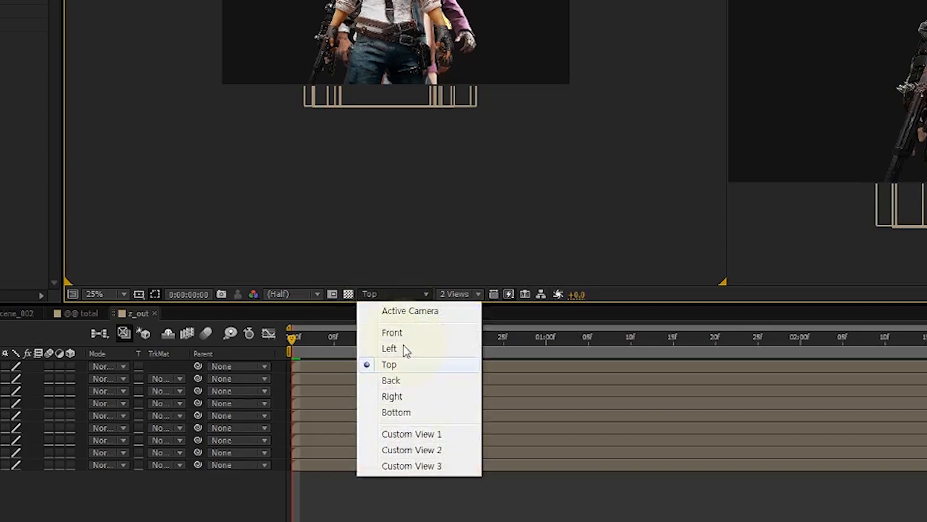
pyautogui.click(415, 378)
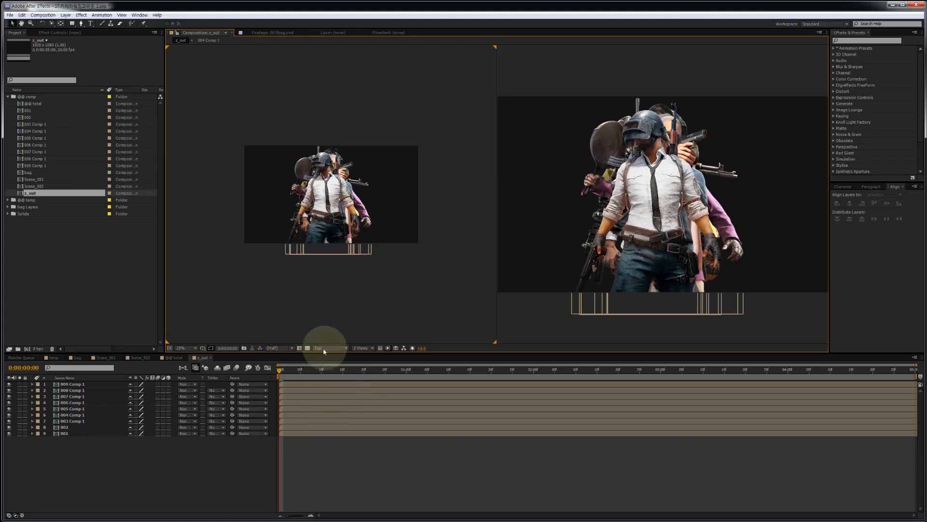
# Step: Turn on motion blur and 3D for all nine character layers in z_out
pyautogui.click(121, 458)
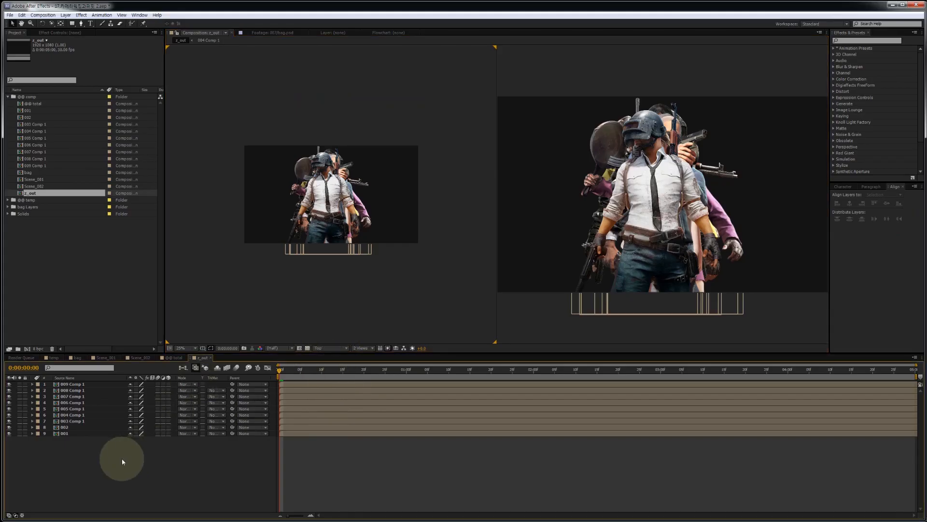
pyautogui.hotkey('ctrl', 'a')
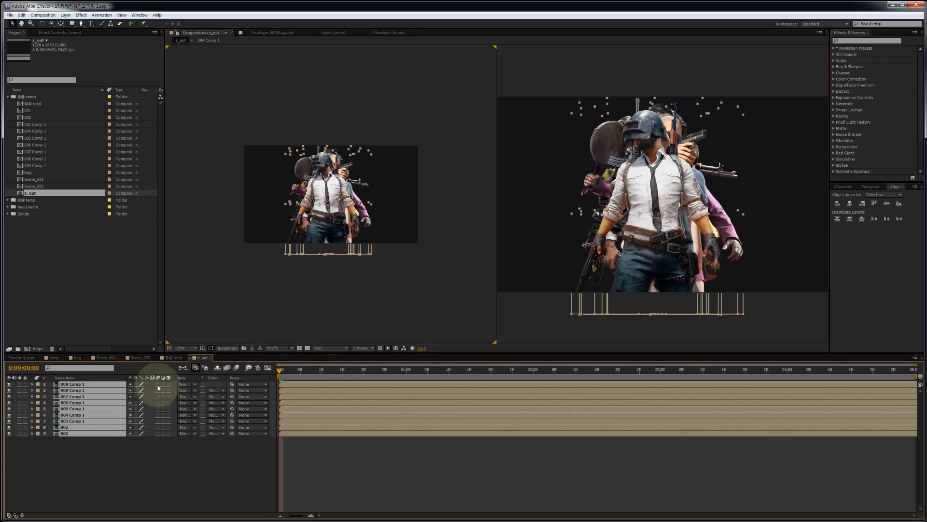
pyautogui.moveTo(169, 388); pyautogui.dragTo(170, 450)
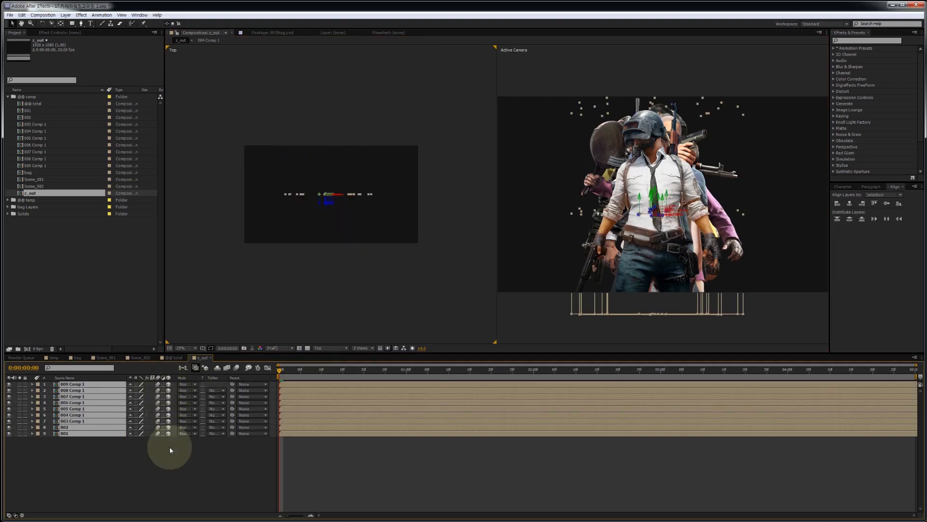
pyautogui.click(163, 457)
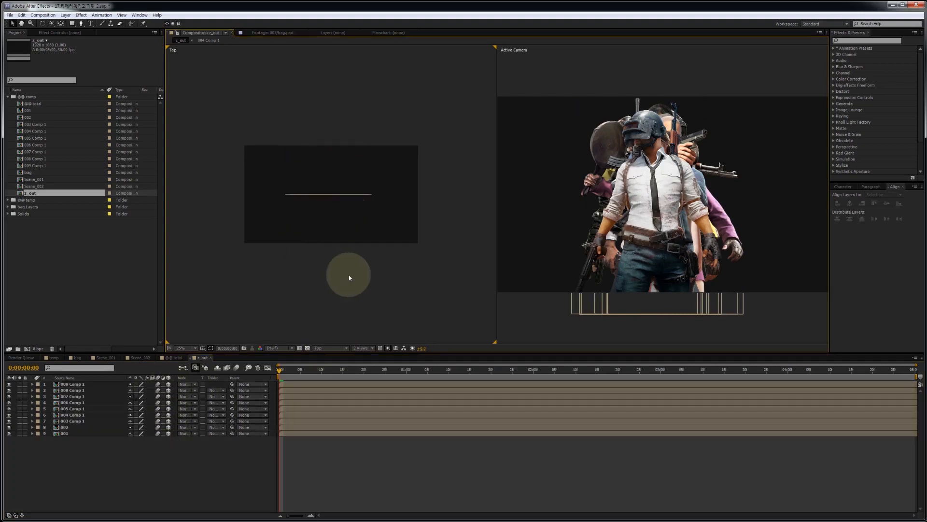
# Step: Reveal the Position property of all nine character layers in z_out
pyautogui.press(',')
pyautogui.press(',')
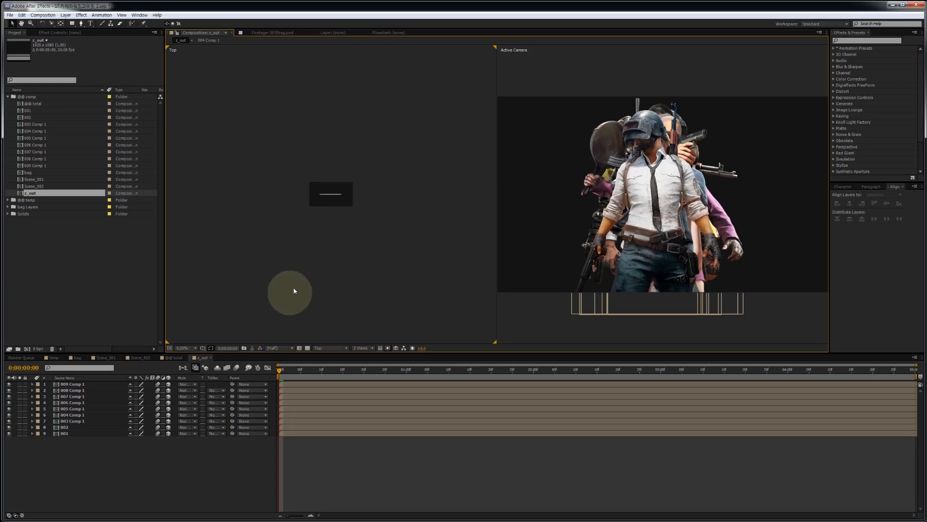
pyautogui.hotkey('ctrl', 'a')
pyautogui.press('p')
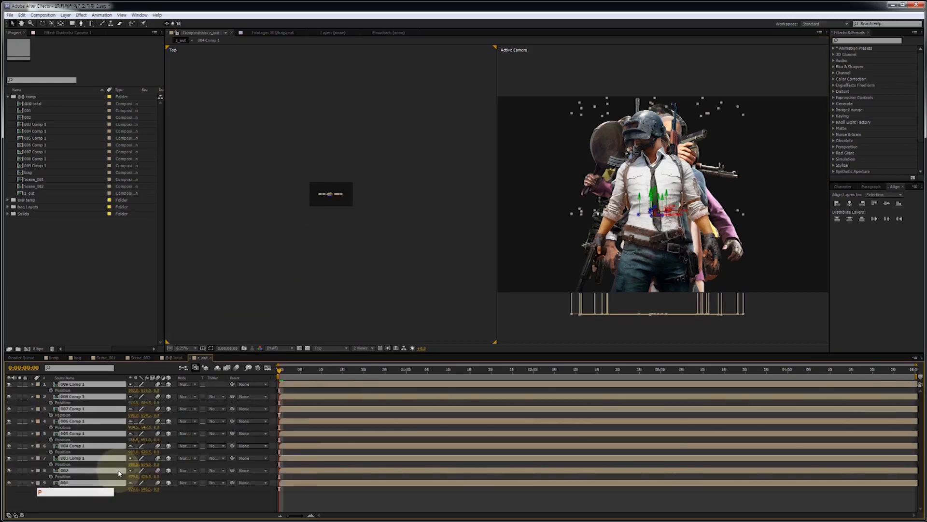
pyautogui.click(174, 498)
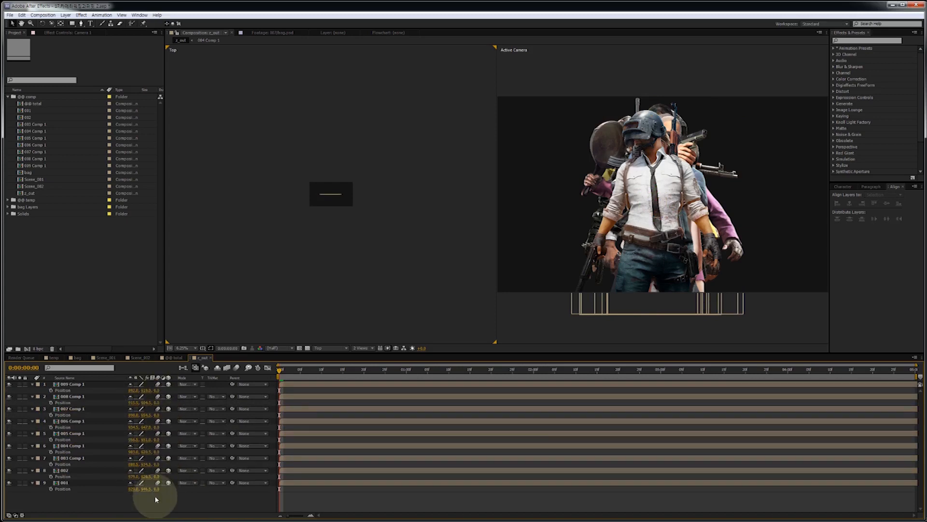
pyautogui.click(95, 481)
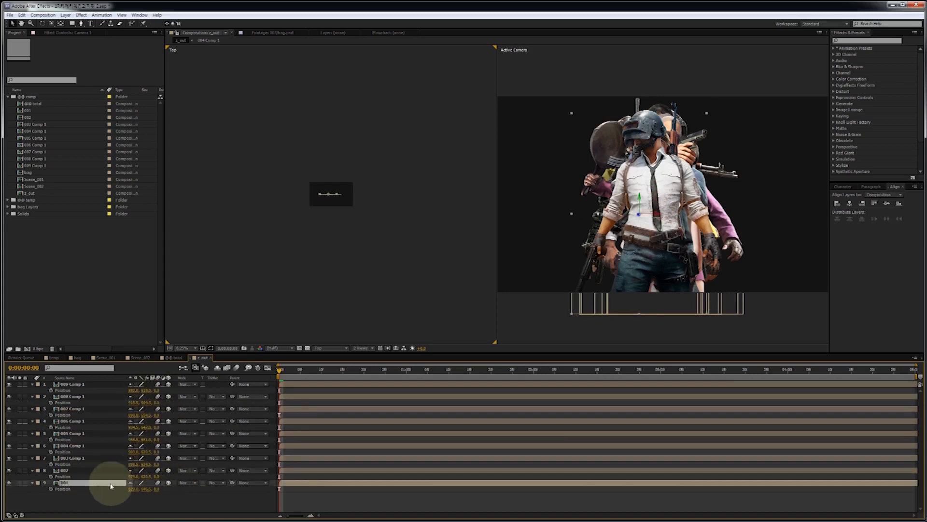
pyautogui.click(170, 489)
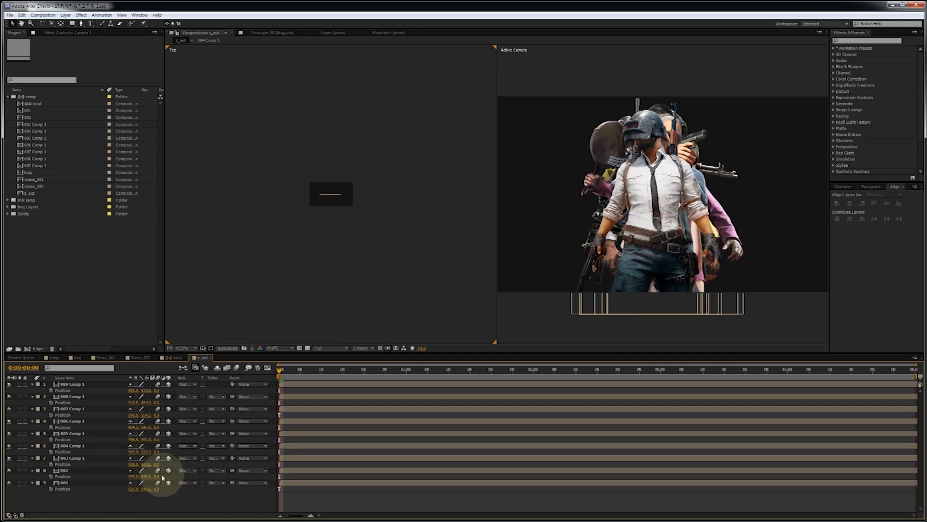
# Step: Set the Z position of 002 to 2000 and 003 Comp 1 to 4000, continuing in increments of 2000 up to 16000 for 009 Comp 1
pyautogui.click(160, 476)
pyautogui.write('2000')
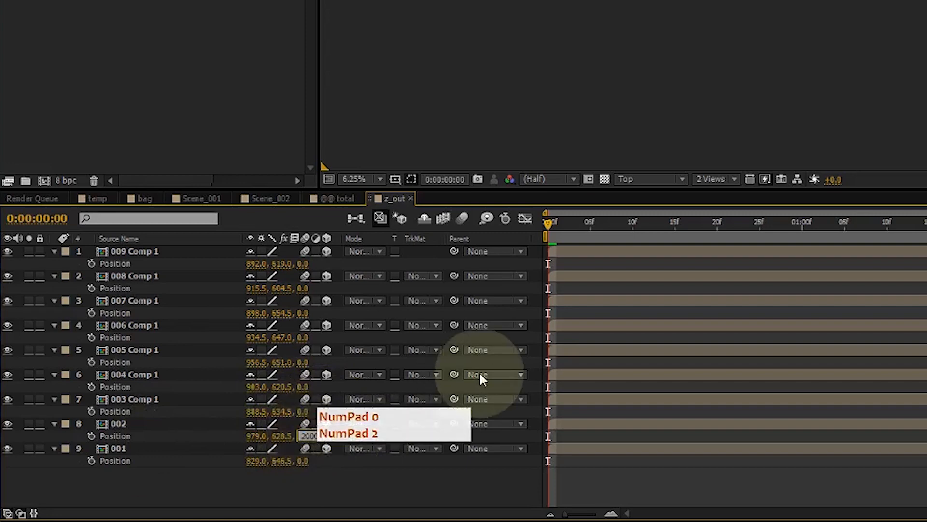
pyautogui.press('Return')
pyautogui.click(303, 411)
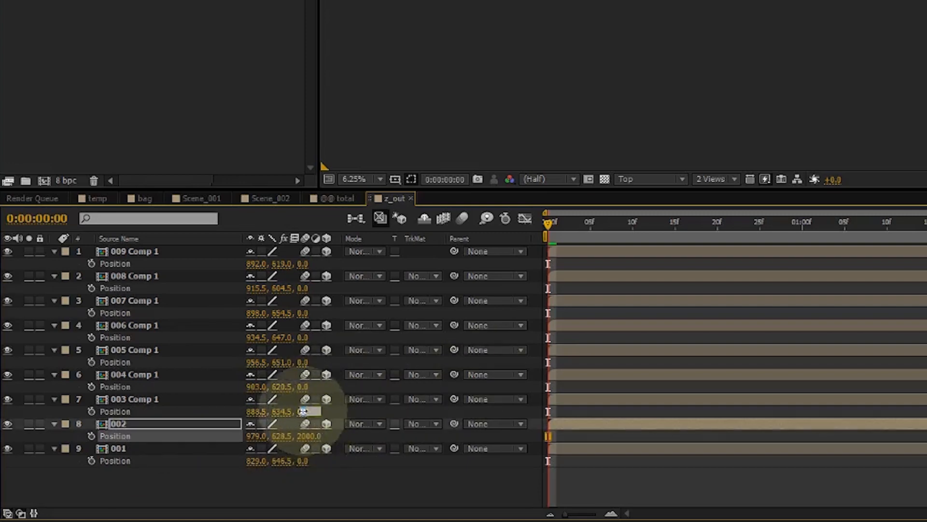
pyautogui.write('4000')
pyautogui.press('Return')
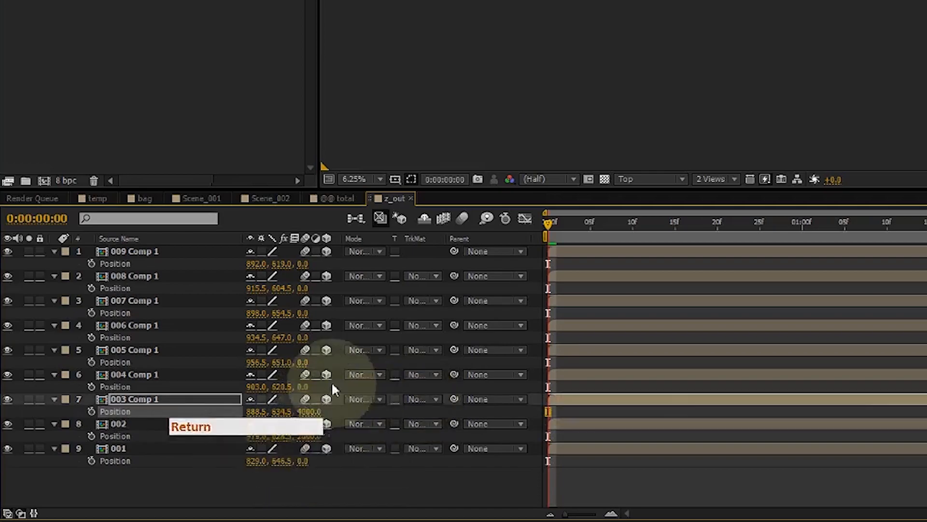
pyautogui.press('KP_0')
# Step: Add a one-node camera with the 28mm preset and depth of field enabled to z_out
pyautogui.press('space')
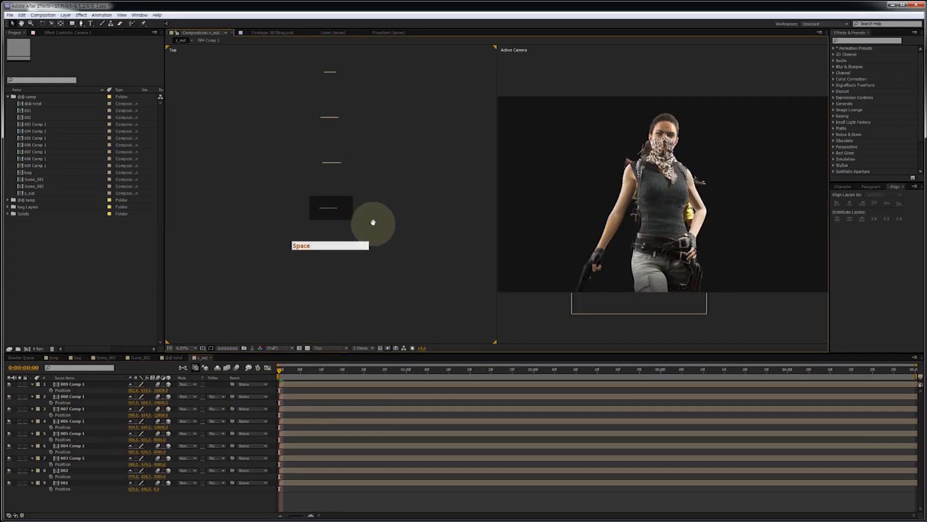
pyautogui.moveTo(373, 223); pyautogui.dragTo(372, 240)
pyautogui.scroll(-1, 384, 224)
pyautogui.press('space')
pyautogui.moveTo(330, 184); pyautogui.dragTo(330, 259)
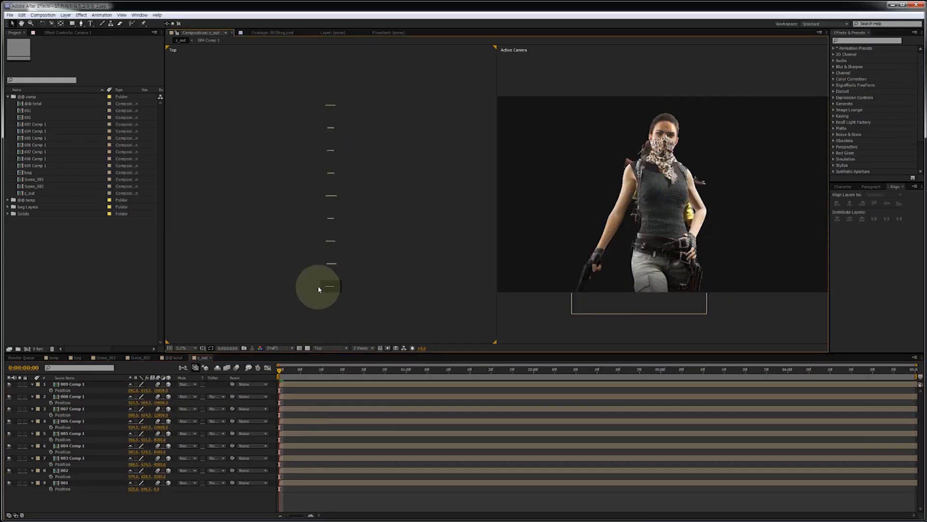
pyautogui.click(210, 492)
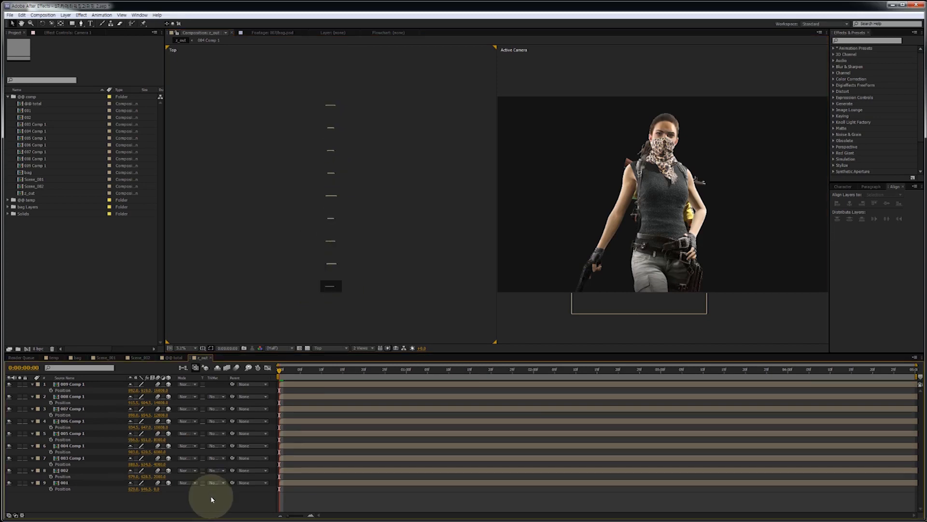
pyautogui.rightClick(211, 498)
pyautogui.moveTo(241, 425)
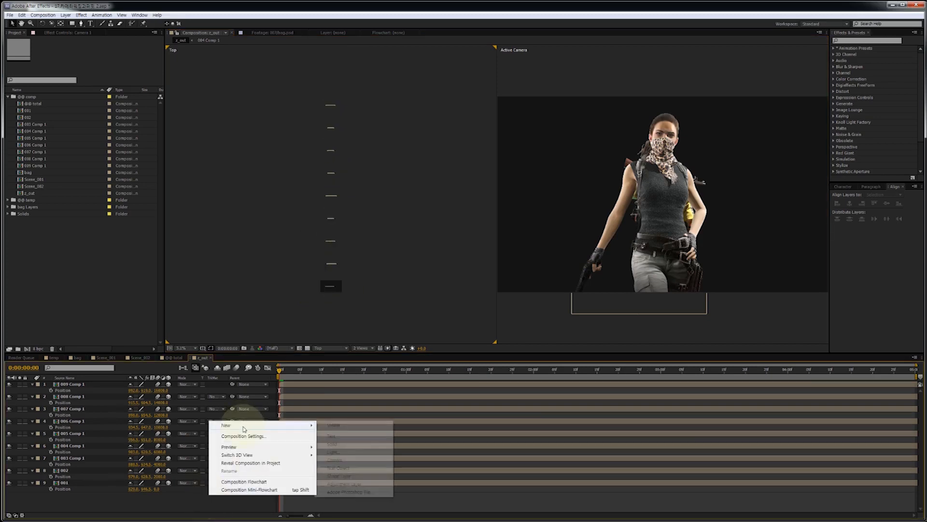
pyautogui.click(357, 462)
pyautogui.moveTo(394, 150); pyautogui.dragTo(386, 155)
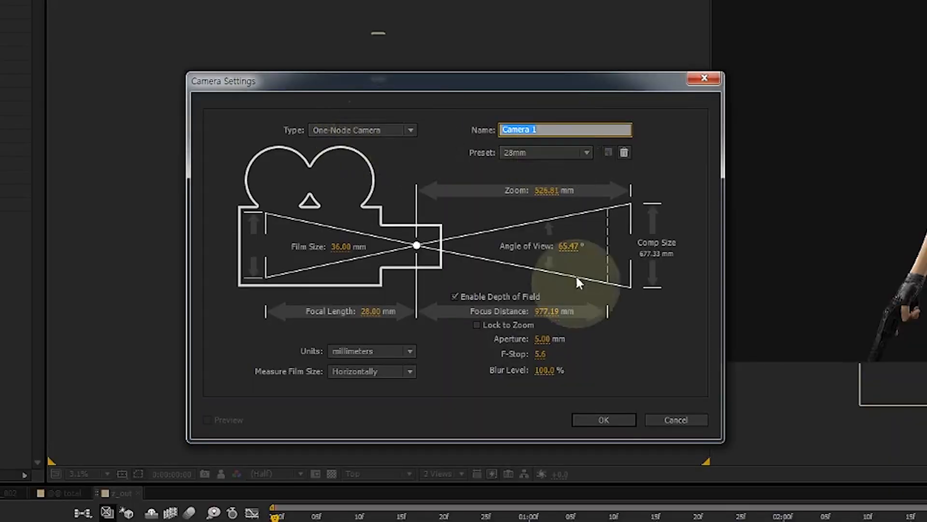
pyautogui.click(603, 419)
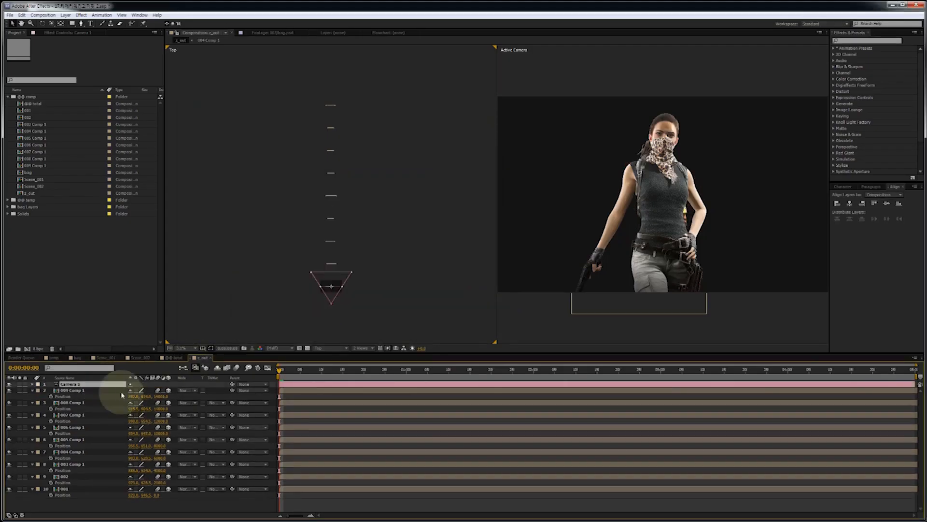
# Step: Move Camera 1 in Z beyond the farthest character layer at the first frame, with its Position keyframed
pyautogui.press('p')
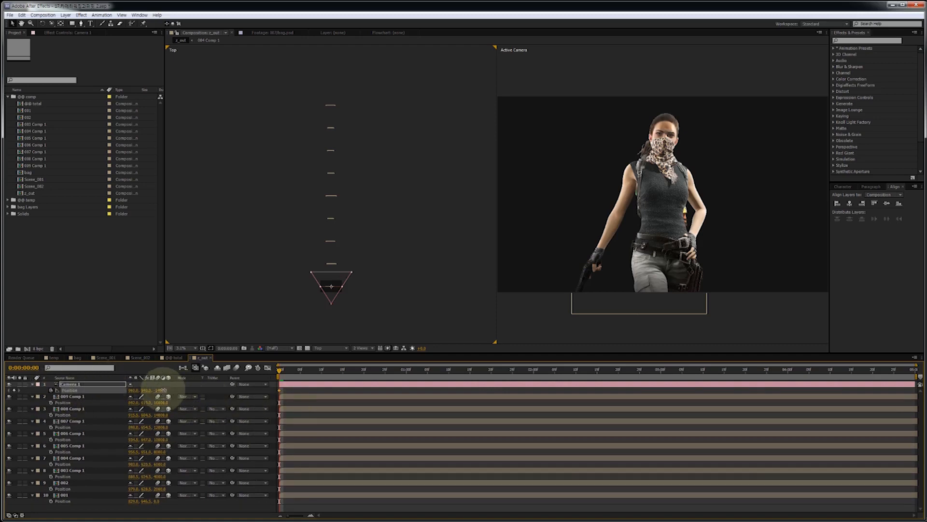
pyautogui.moveTo(161, 389); pyautogui.dragTo(309, 389)
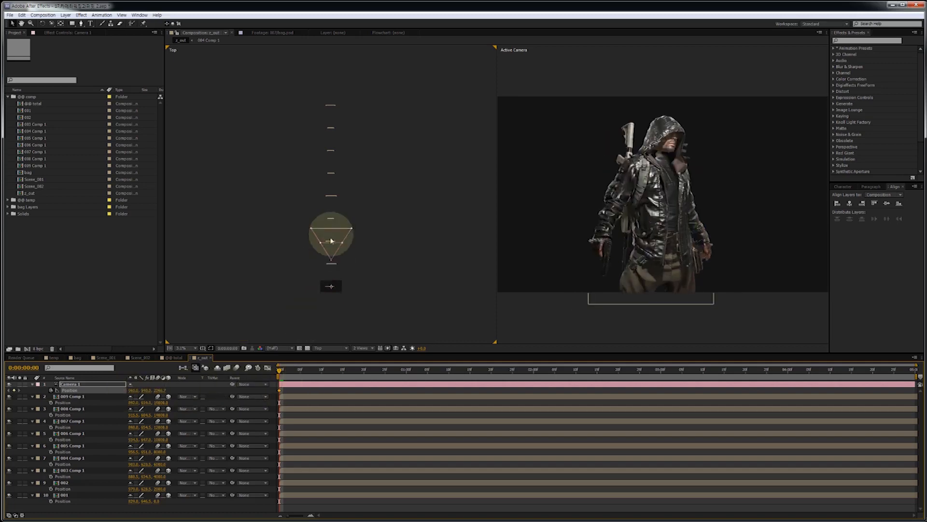
pyautogui.moveTo(161, 390); pyautogui.dragTo(654, 380)
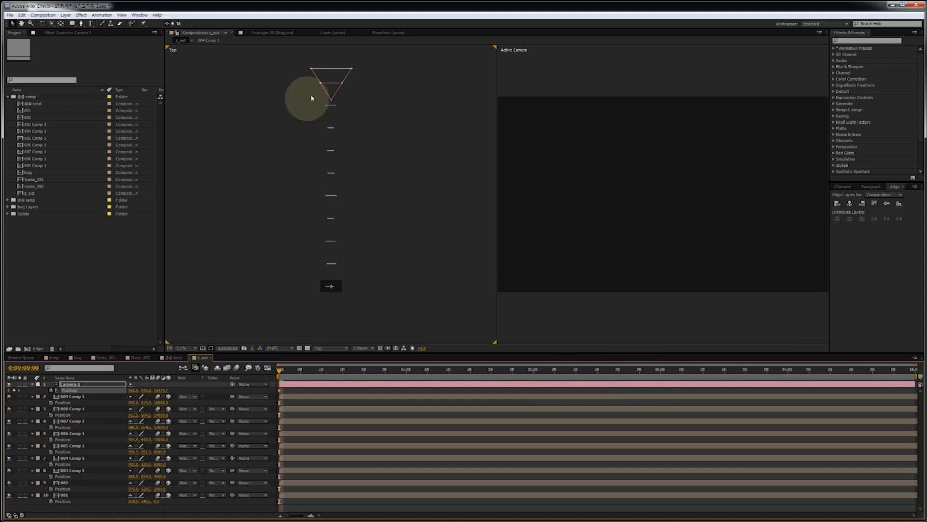
# Step: At 0:00:04:29, keyframe Camera 1 pulled back along Z to in front of the nearest character, 001
pyautogui.moveTo(319, 371); pyautogui.dragTo(919, 376)
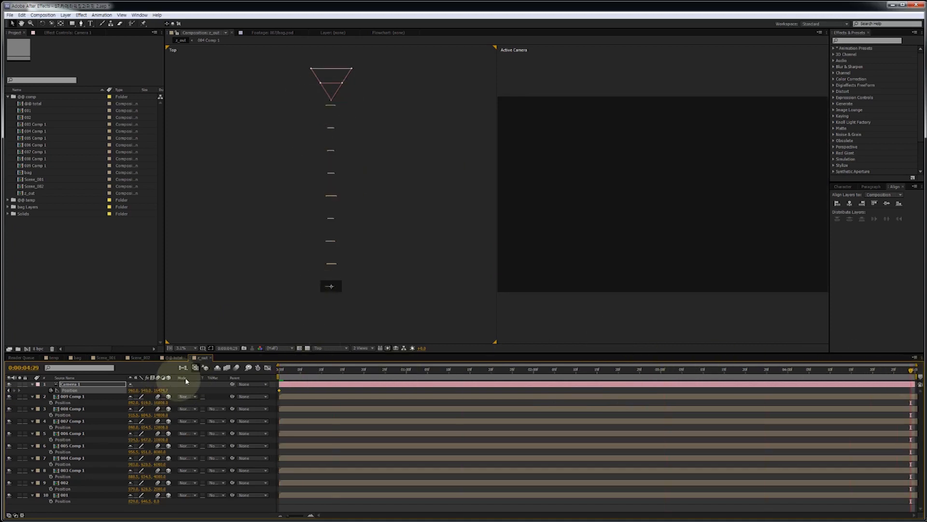
pyautogui.moveTo(162, 393); pyautogui.dragTo(48, 395)
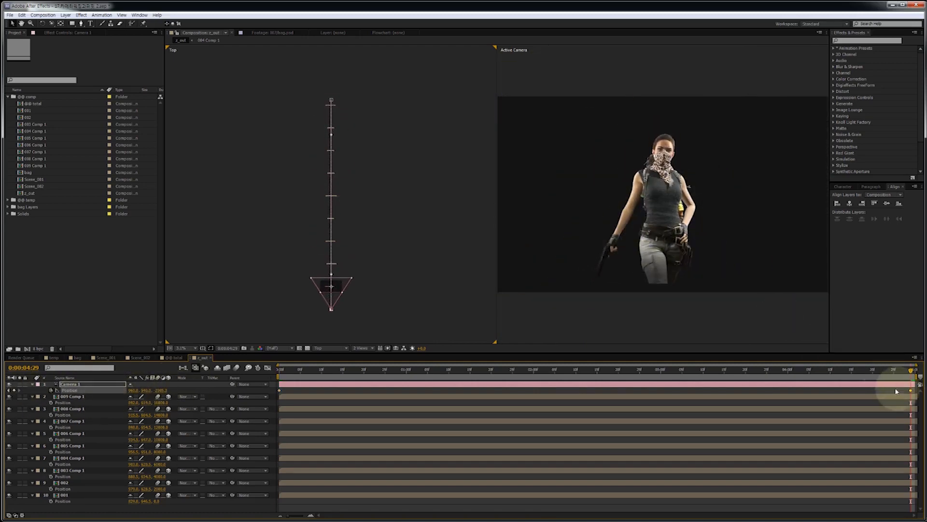
pyautogui.click(375, 390)
pyautogui.press('pageup')
# Step: Nest z_out in a new composition named z_out_total and show it in a single view
pyautogui.click(29, 193)
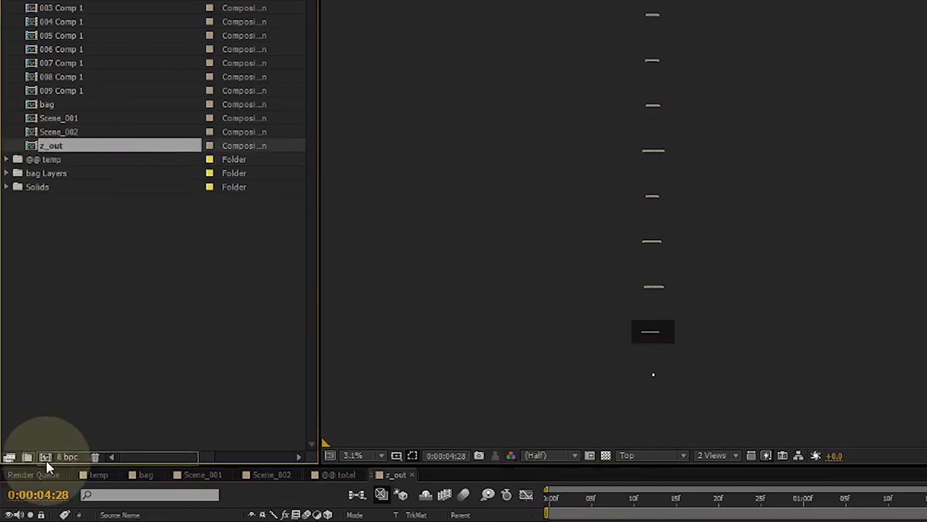
pyautogui.click(45, 459)
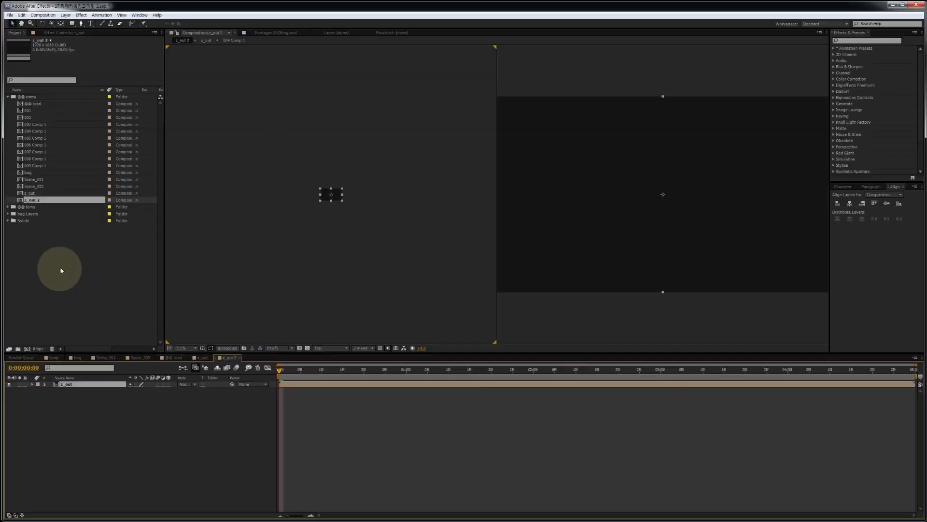
pyautogui.click(203, 411)
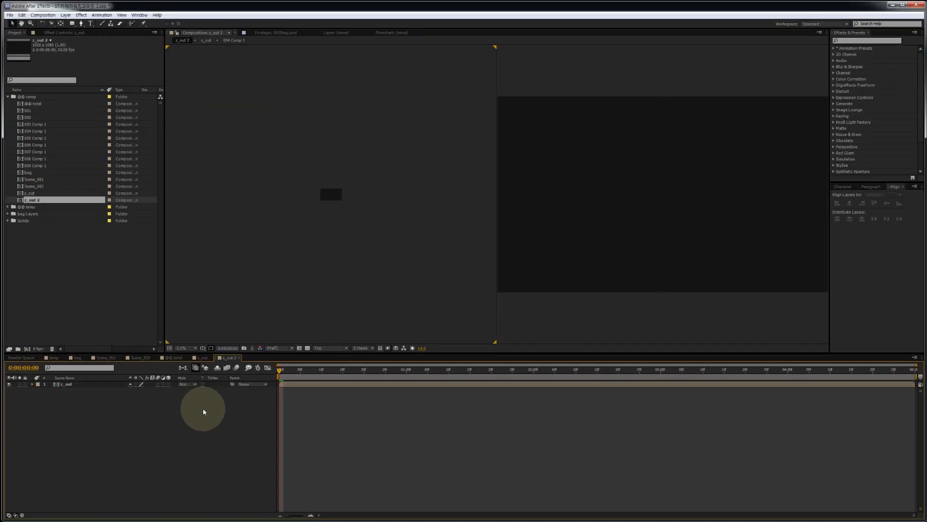
pyautogui.hotkey('ctrl', 'k')
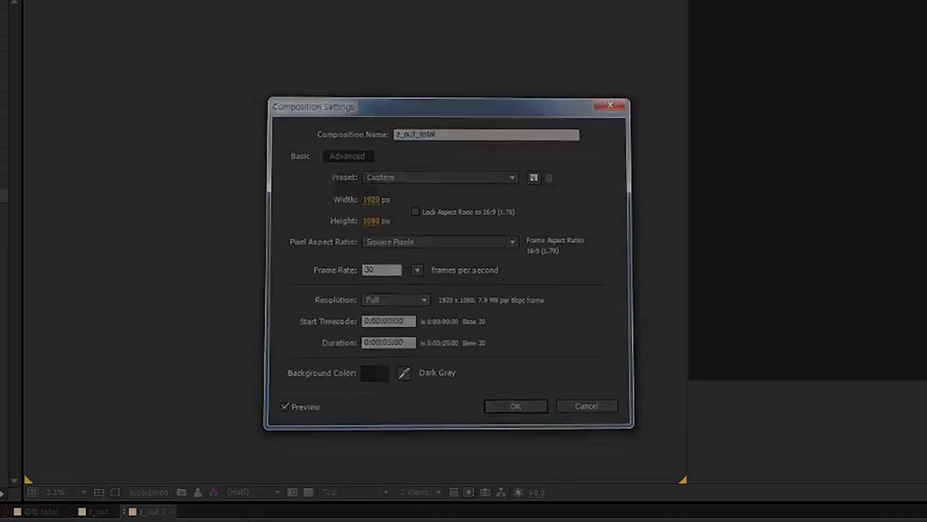
pyautogui.press('Return')
pyautogui.click(362, 348)
pyautogui.click(368, 356)
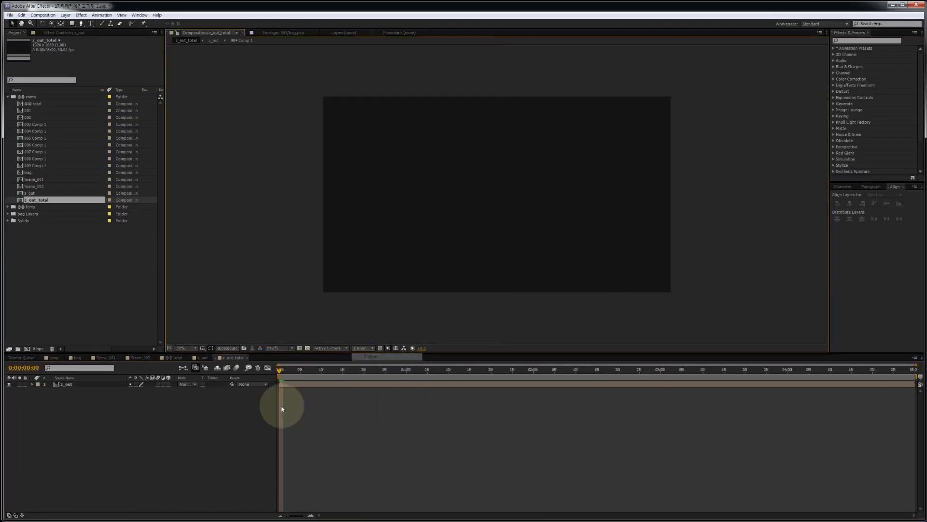
# Step: Set the duration of z_out_total to 0:00:20:00
pyautogui.hotkey('ctrl', 'k')
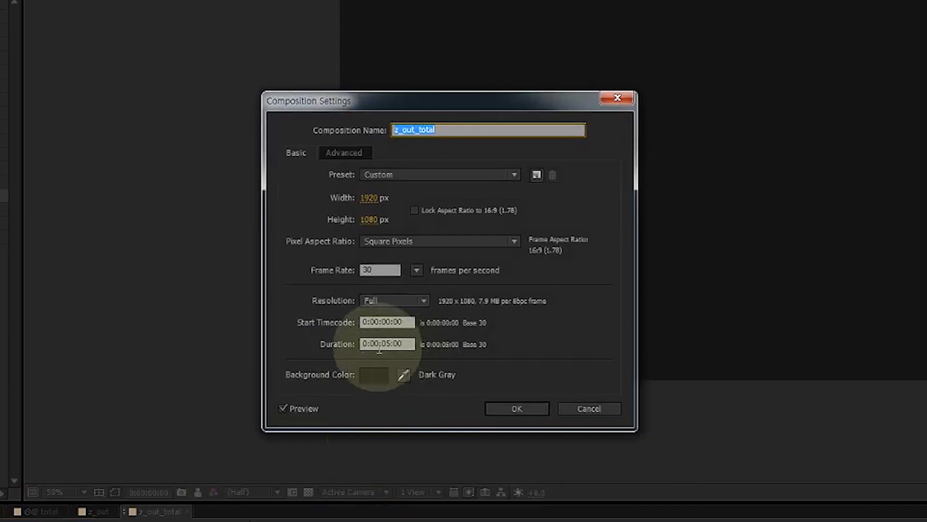
pyautogui.click(347, 274)
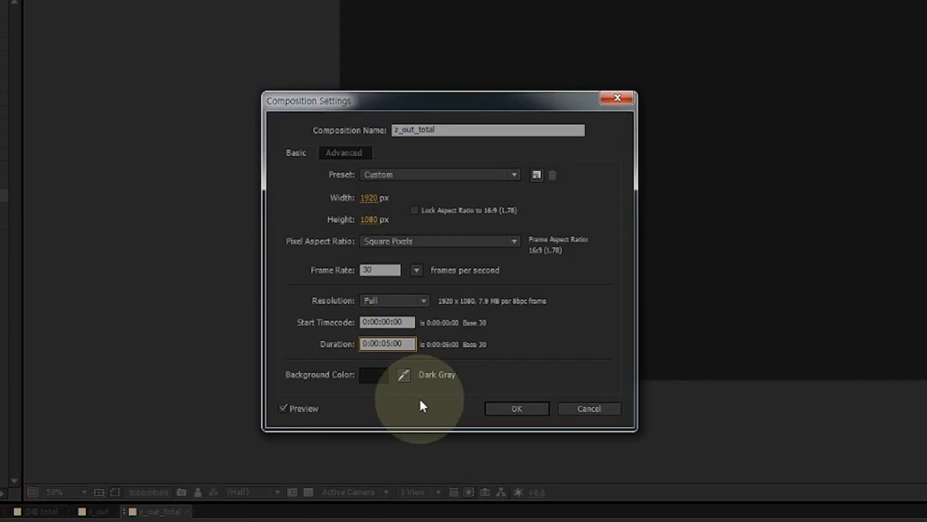
pyautogui.press('Right')
pyautogui.hotkey('shift', 'Right')
pyautogui.write('20')
pyautogui.press('Return')
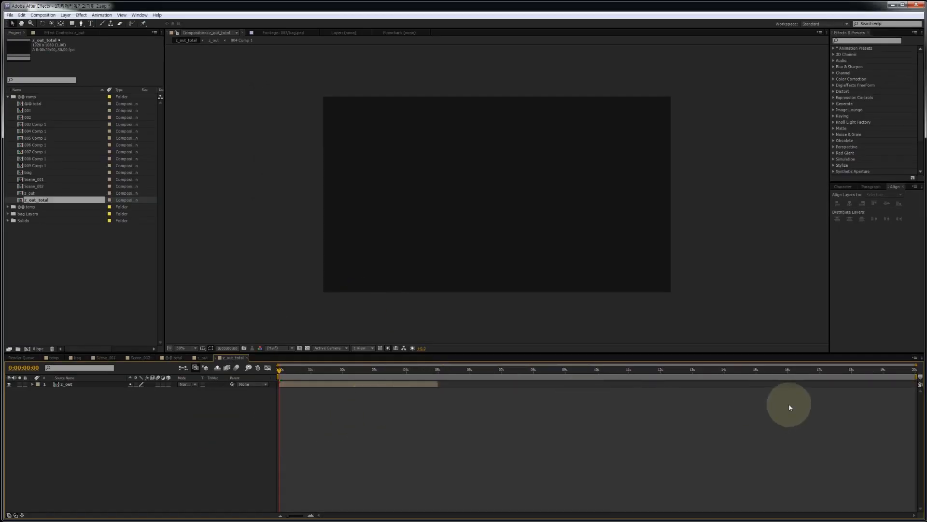
# Step: Duplicate the z_out layer and shift the copy in time so it starts slightly before the first one ends
pyautogui.click(103, 385)
pyautogui.hotkey('ctrl', 'd')
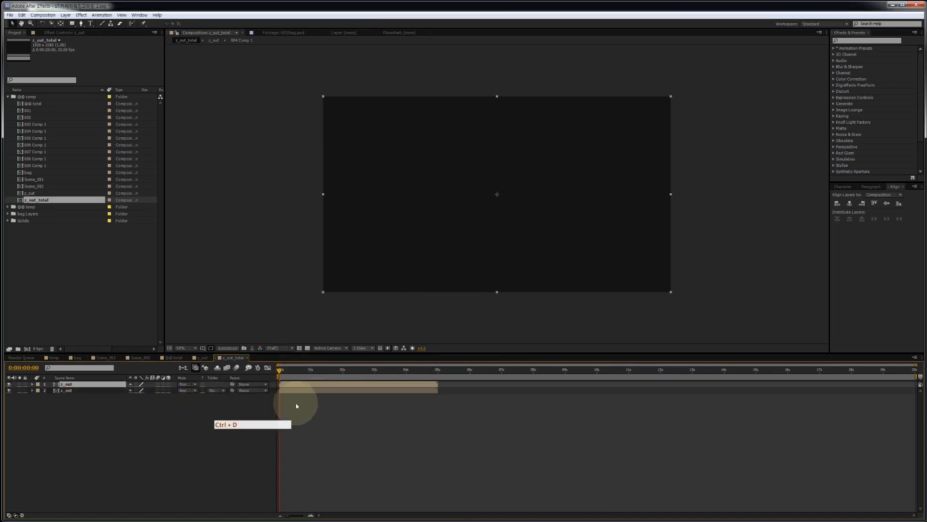
pyautogui.moveTo(292, 382); pyautogui.dragTo(426, 382)
pyautogui.click(285, 370)
pyautogui.moveTo(286, 371); pyautogui.dragTo(437, 372)
pyautogui.click(497, 293)
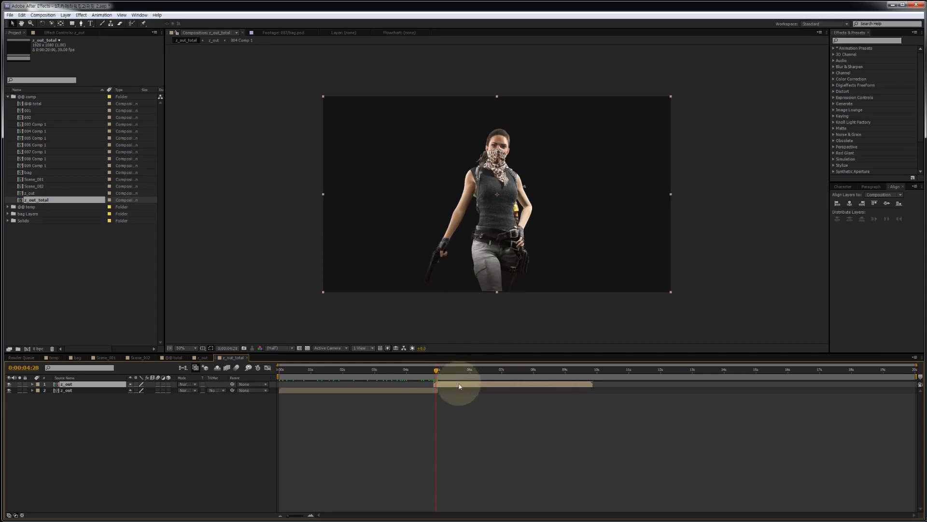
pyautogui.moveTo(458, 385); pyautogui.dragTo(458, 386)
pyautogui.moveTo(445, 370); pyautogui.dragTo(533, 373)
# Step: Duplicate both z_out layers, stack the copies on top, and shift them to follow the originals with a slight overlap
pyautogui.click(297, 425)
pyautogui.hotkey('ctrl', 'a')
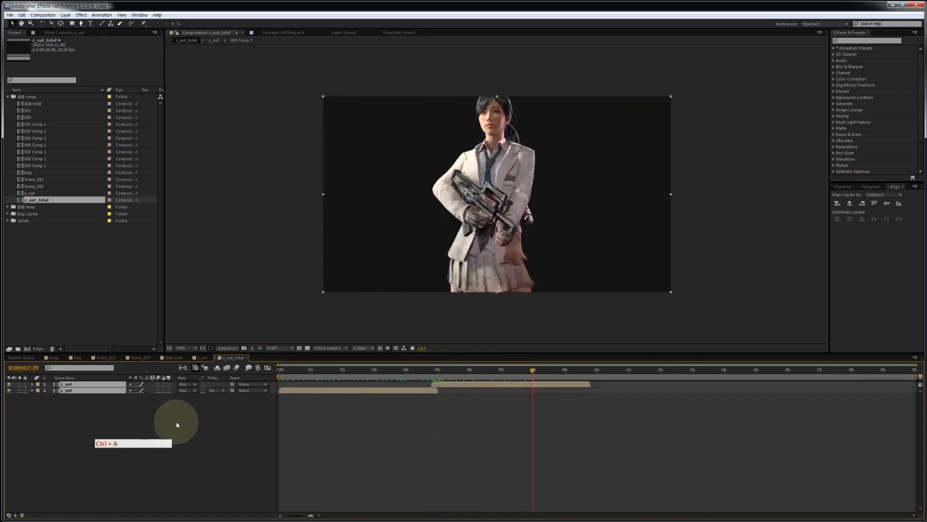
pyautogui.hotkey('ctrl', 'd')
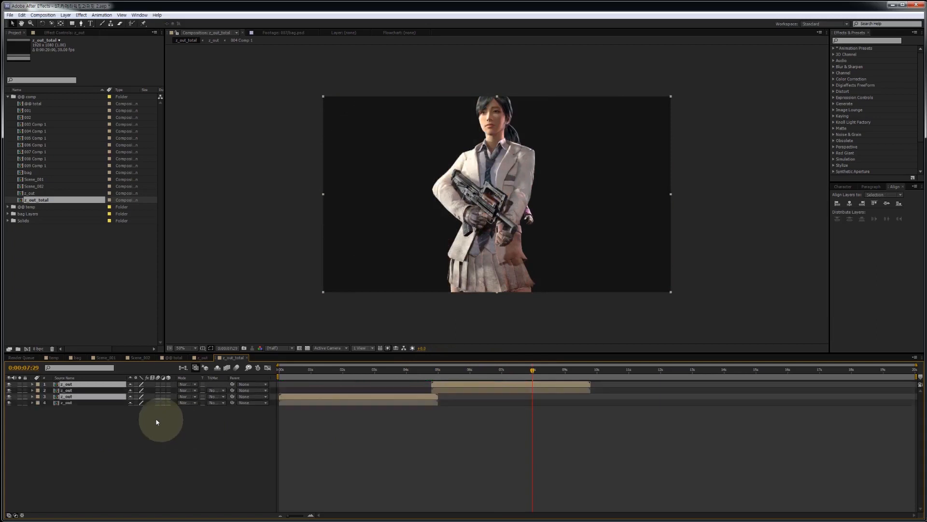
pyautogui.moveTo(82, 398); pyautogui.dragTo(82, 390)
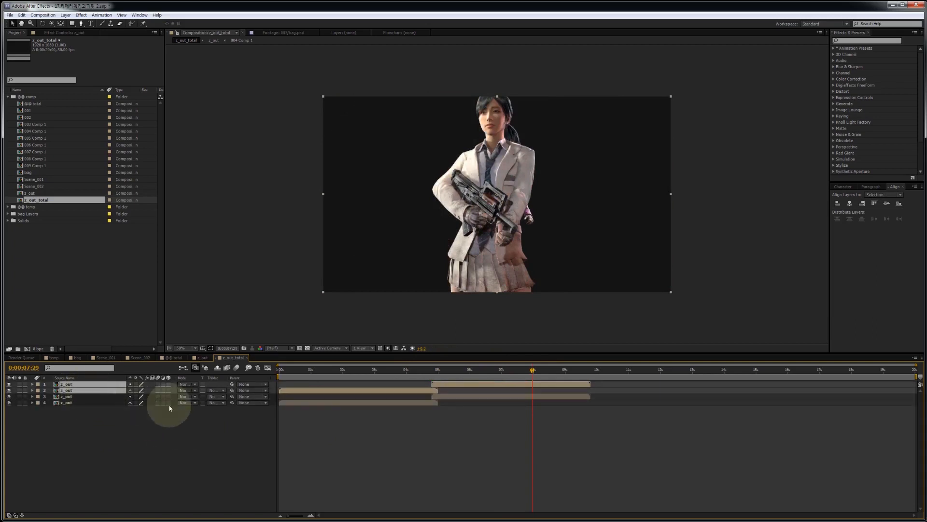
pyautogui.moveTo(292, 393); pyautogui.dragTo(774, 374)
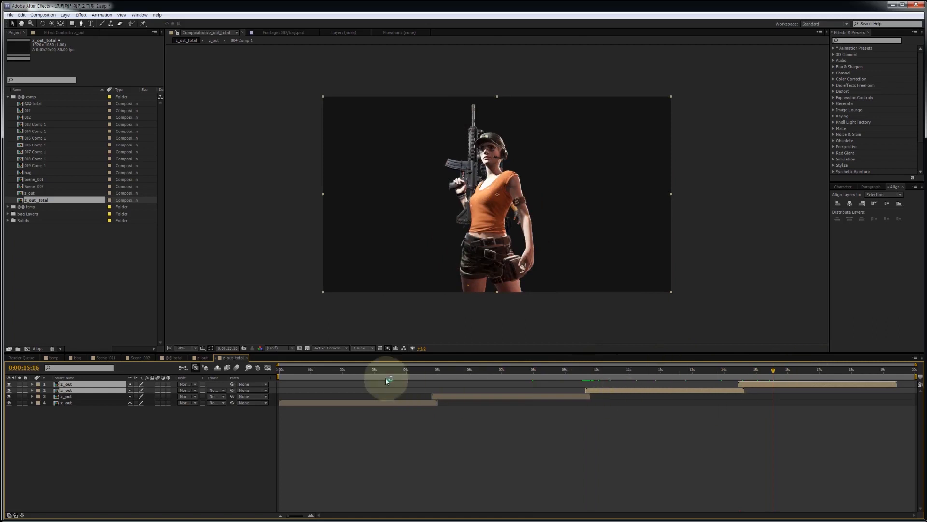
# Step: Shorten the z_out_total composition to 0:00:19:12, the end of its last layer, and scrub through the result
pyautogui.moveTo(382, 372); pyautogui.dragTo(897, 376)
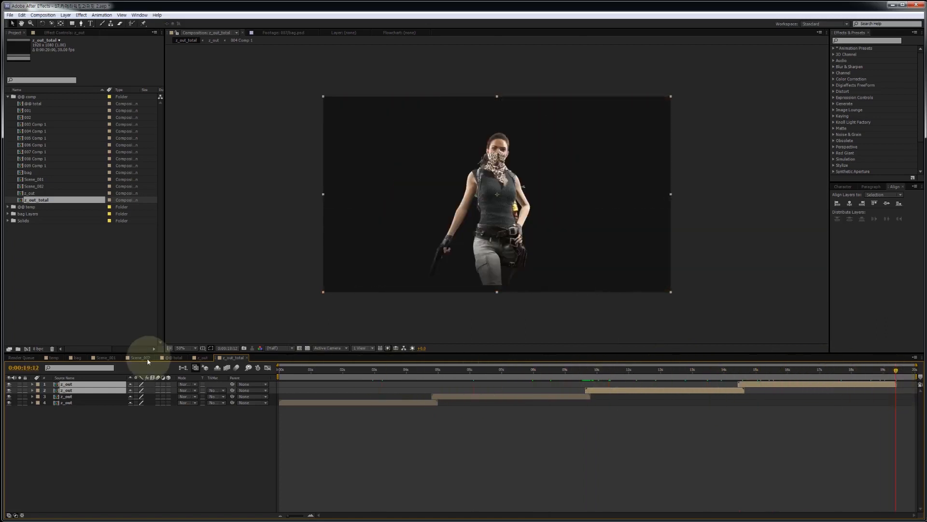
pyautogui.click(29, 370)
pyautogui.hotkey('ctrl', 'c')
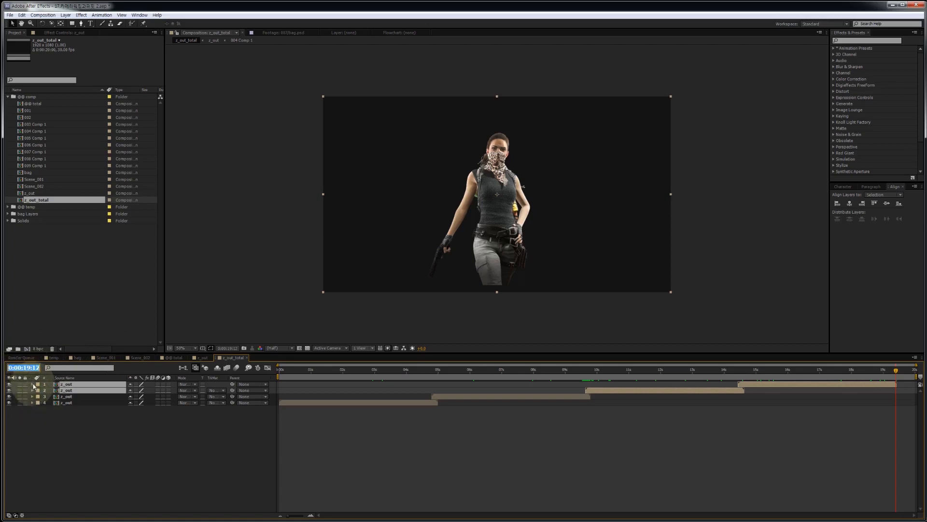
pyautogui.click(344, 432)
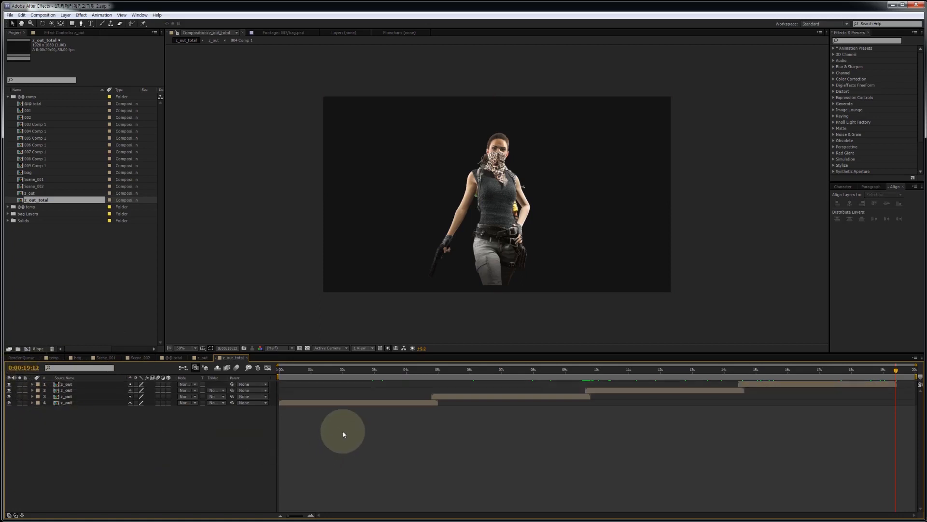
pyautogui.hotkey('ctrl', 'k')
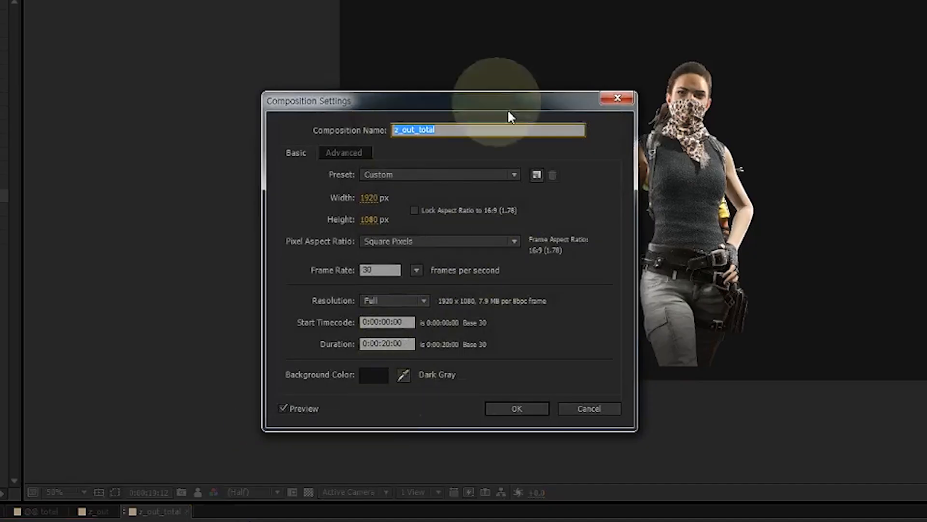
pyautogui.click(391, 344)
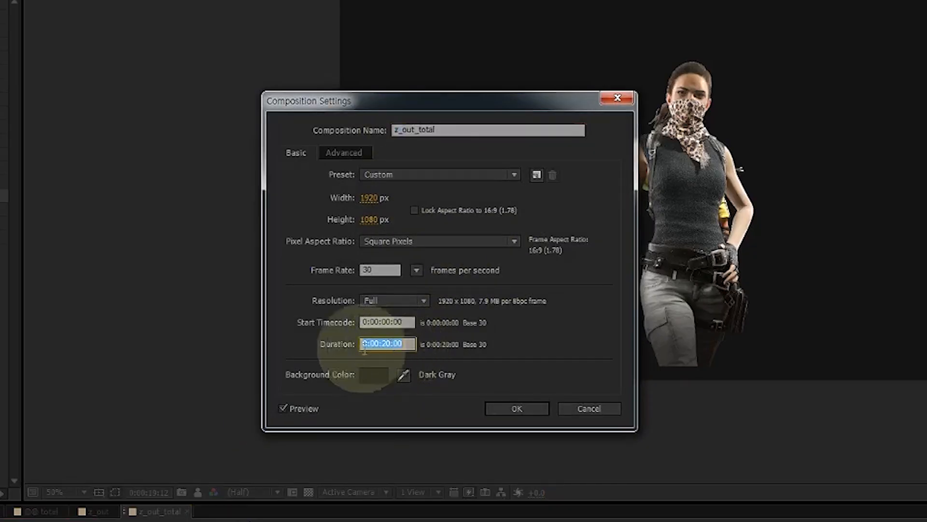
pyautogui.hotkey('ctrl', 'v')
pyautogui.click(528, 410)
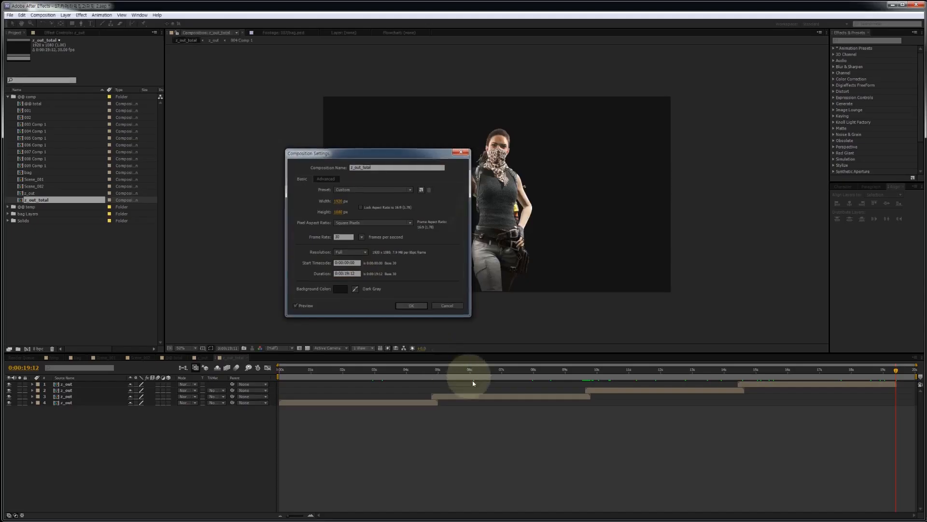
pyautogui.click(685, 369)
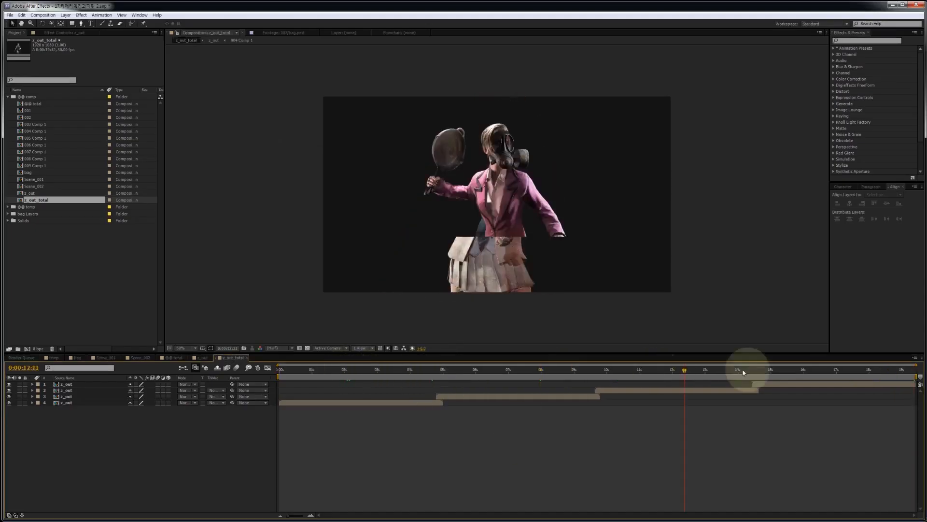
pyautogui.moveTo(744, 372); pyautogui.dragTo(818, 385)
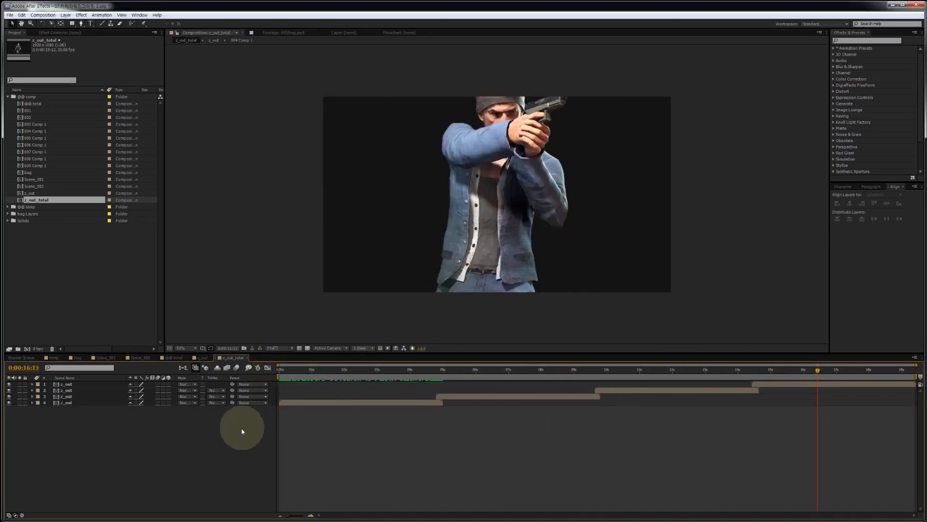
# Step: Close the z_out_total and z_out timelines and add z_out_total as the top layer of @@ total
pyautogui.hotkey('ctrl', 'w')
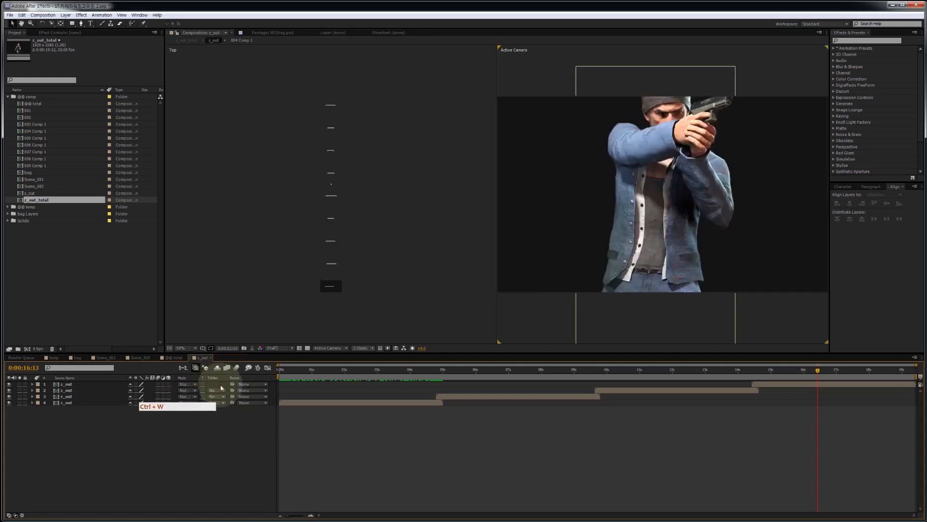
pyautogui.hotkey('ctrl', 'w')
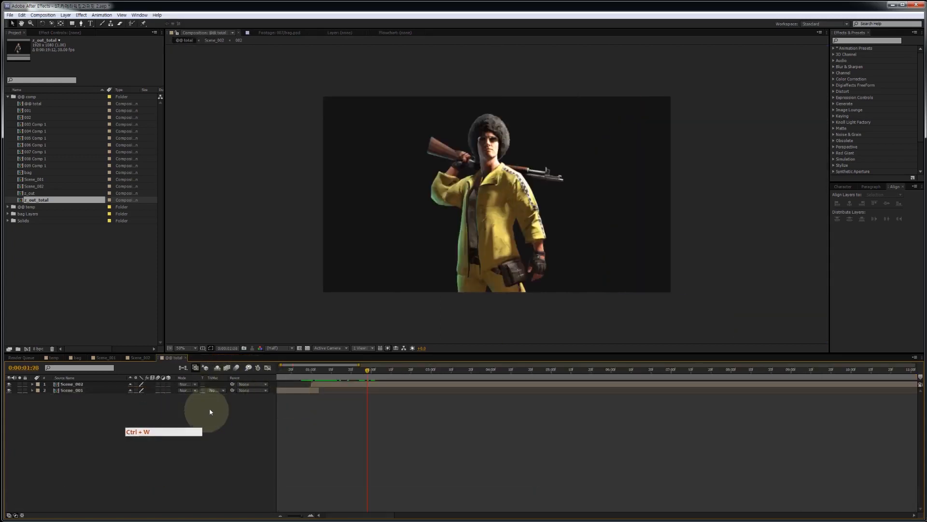
pyautogui.moveTo(48, 200); pyautogui.dragTo(122, 382)
pyautogui.click(306, 428)
pyautogui.press('-')
pyautogui.press('-')
pyautogui.press('-')
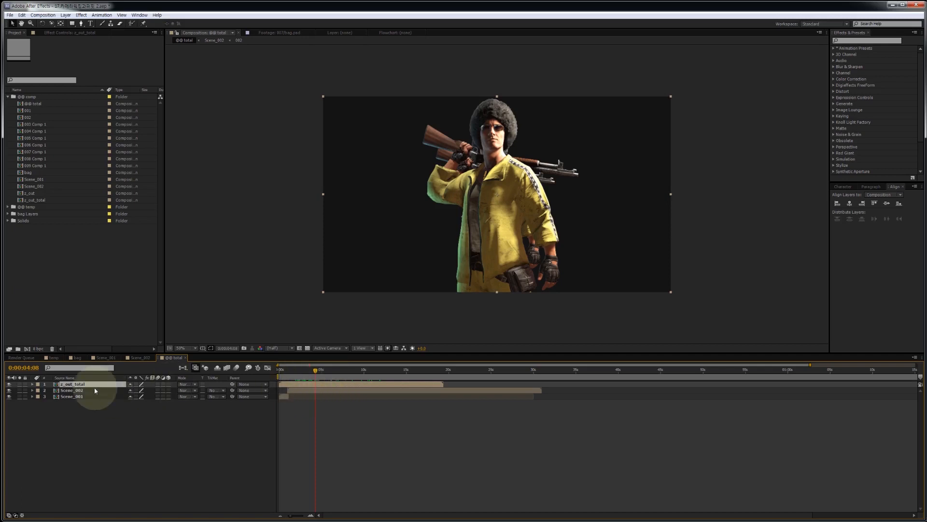
# Step: Copy the bag.wav audio layer from the temp composition into @@ total and place it at the bottom of the layer stack
pyautogui.click(54, 358)
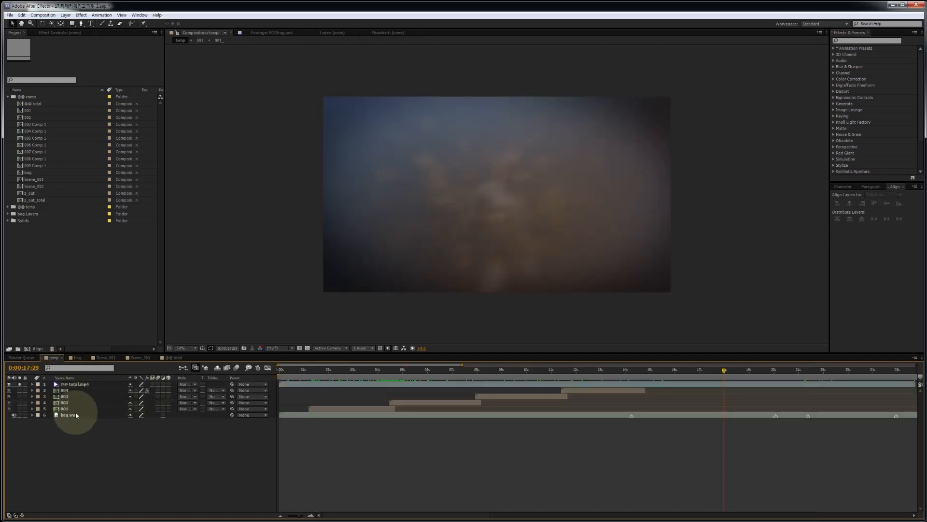
pyautogui.click(77, 415)
pyautogui.hotkey('ctrl', 'c')
pyautogui.click(178, 359)
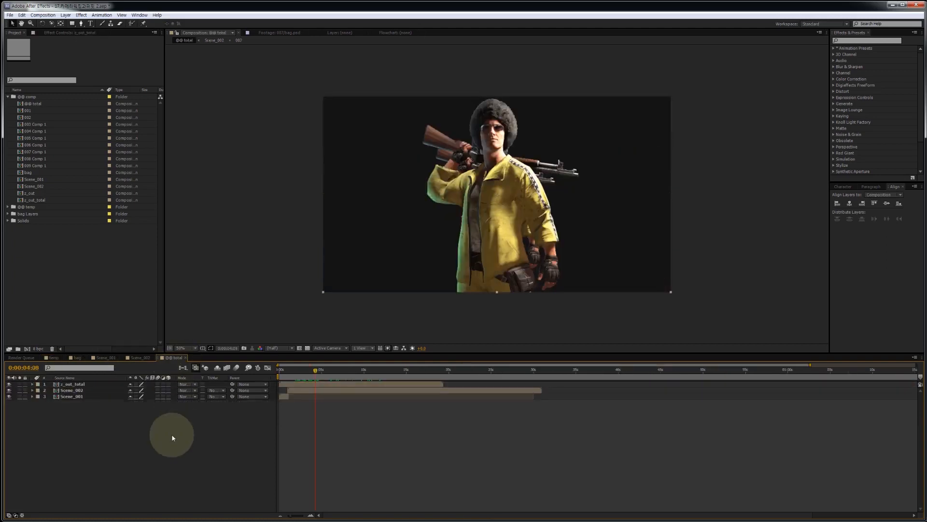
pyautogui.hotkey('ctrl', 'v')
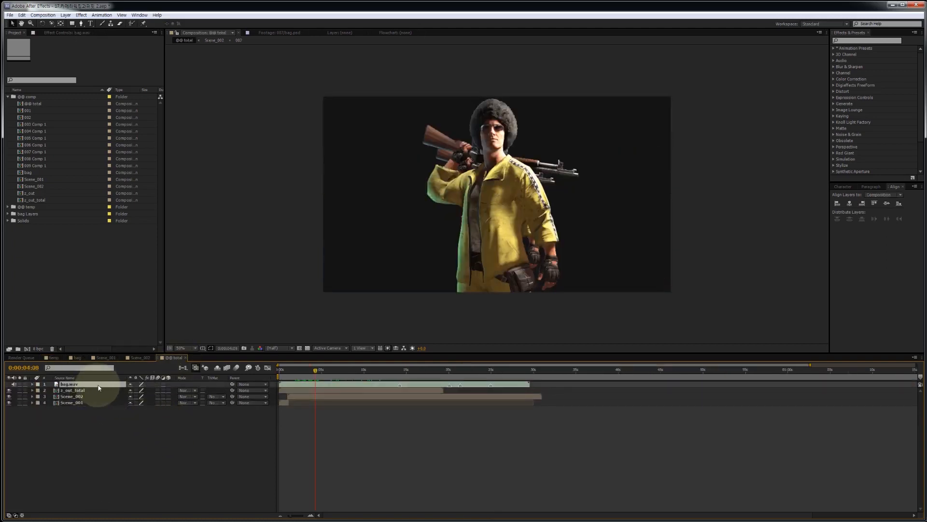
pyautogui.moveTo(98, 388); pyautogui.dragTo(121, 428)
pyautogui.click(324, 430)
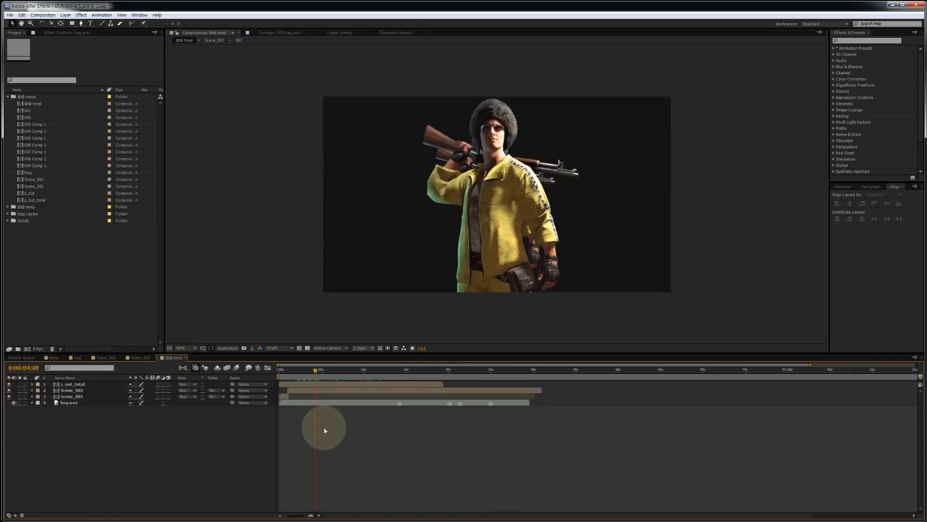
# Step: Shift the z_out_total layer so that it starts at the first bag.wav marker, 0:00:14:07
pyautogui.click(399, 371)
pyautogui.press('shift')
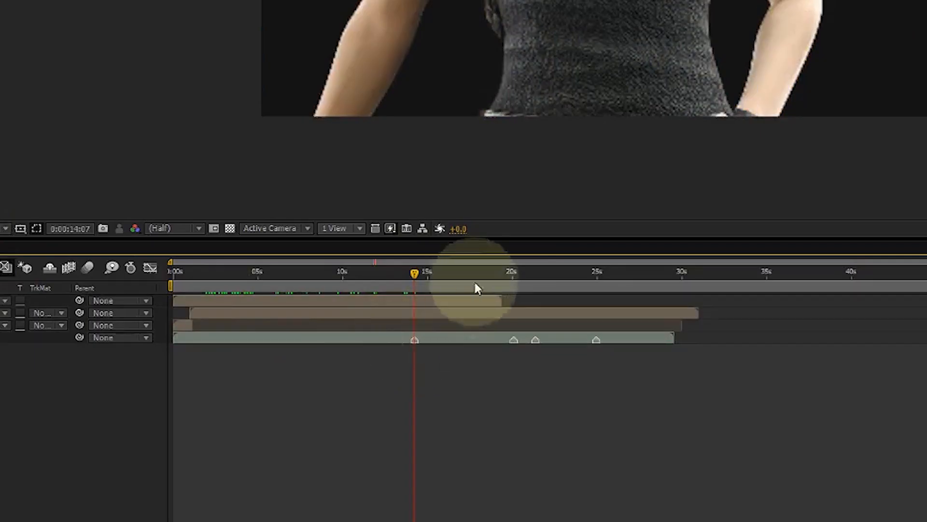
pyautogui.click(443, 371)
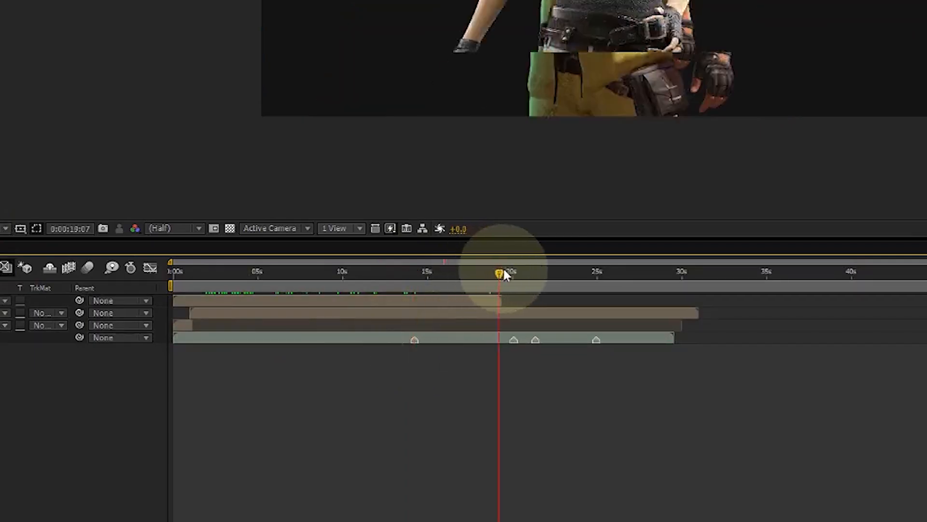
pyautogui.press('shift')
pyautogui.moveTo(505, 274); pyautogui.dragTo(513, 270)
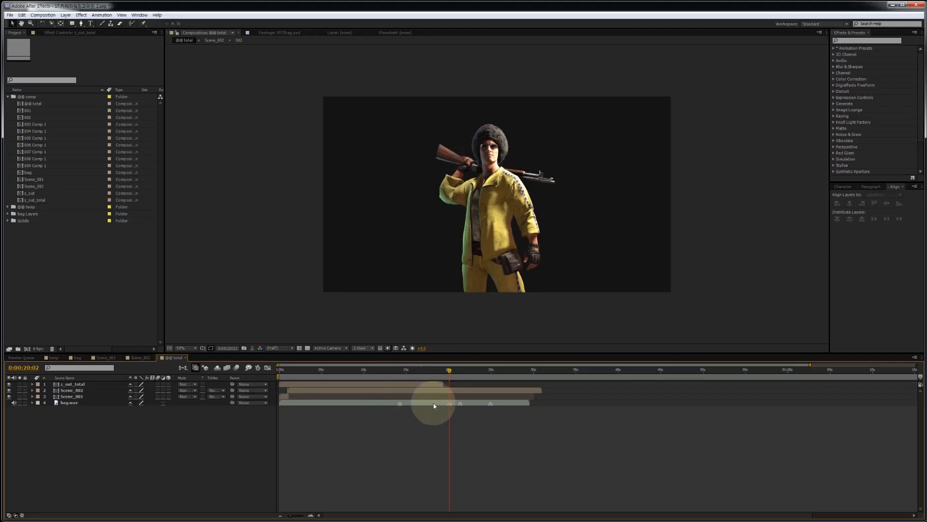
pyautogui.click(348, 384)
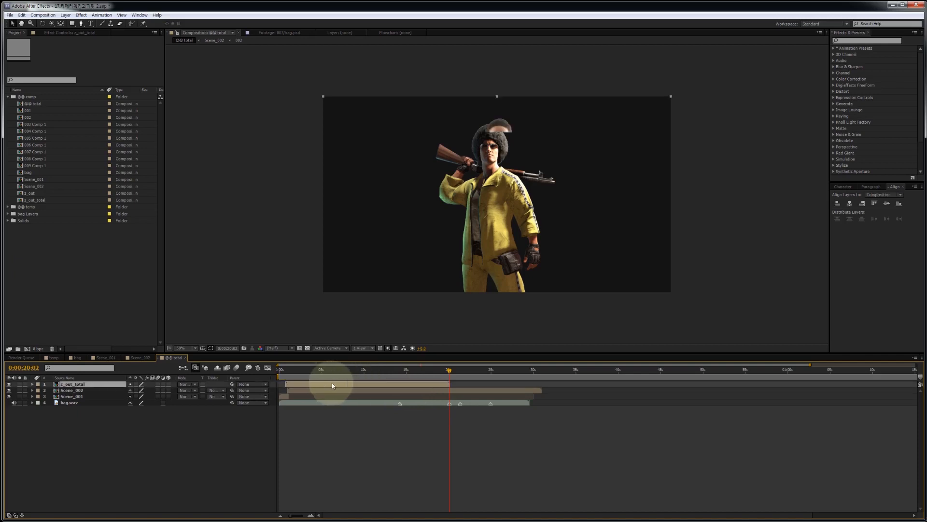
pyautogui.moveTo(333, 385); pyautogui.dragTo(442, 384)
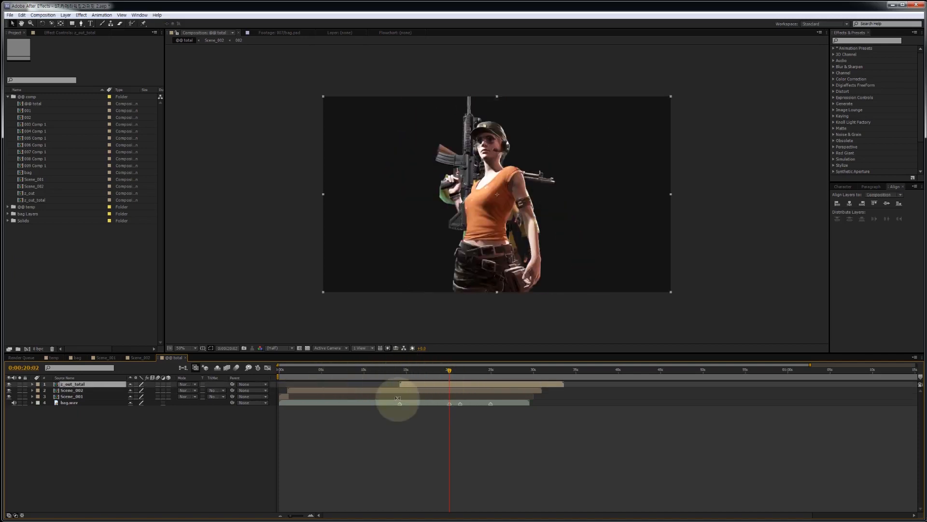
# Step: Enable time remapping on z_out_total and check the frames at its start and end keyframes, undoing any trial change to the first one
pyautogui.rightClick(430, 385)
pyautogui.moveTo(488, 191)
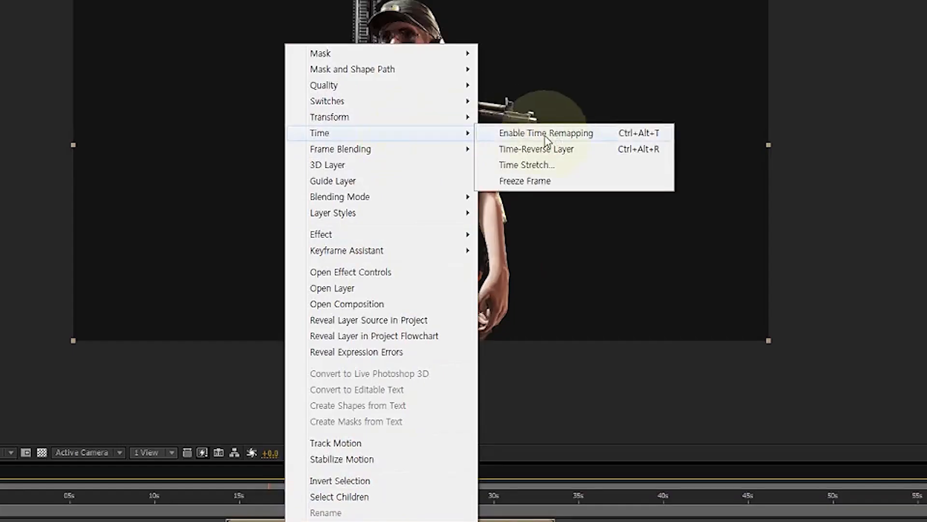
pyautogui.click(546, 137)
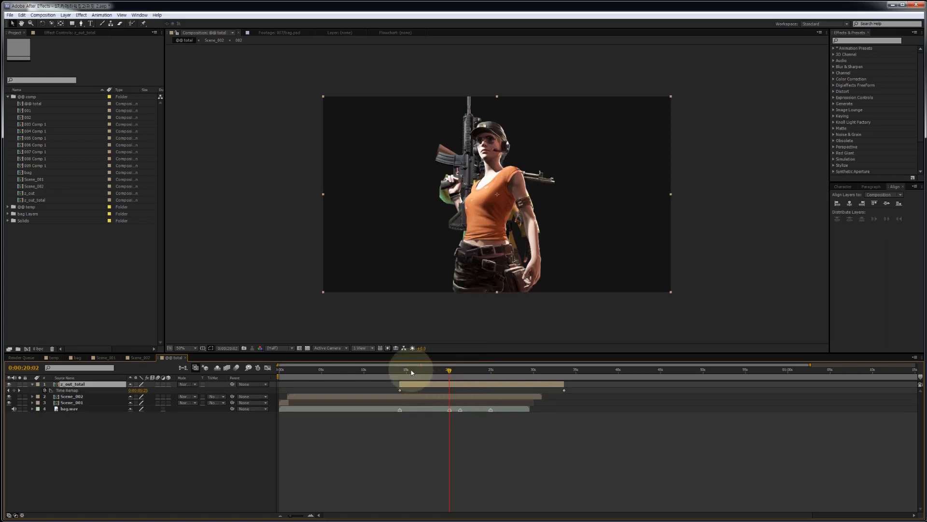
pyautogui.moveTo(410, 375); pyautogui.dragTo(556, 397)
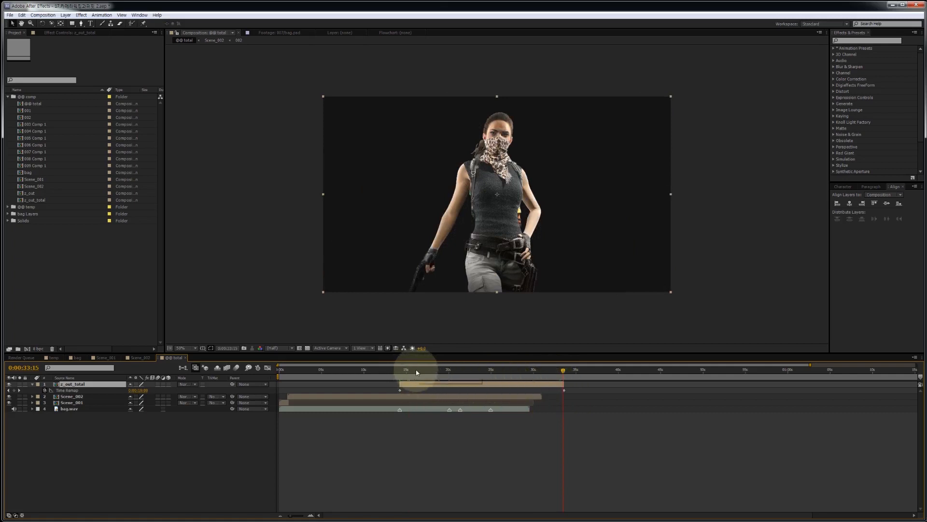
pyautogui.moveTo(563, 372); pyautogui.dragTo(568, 392)
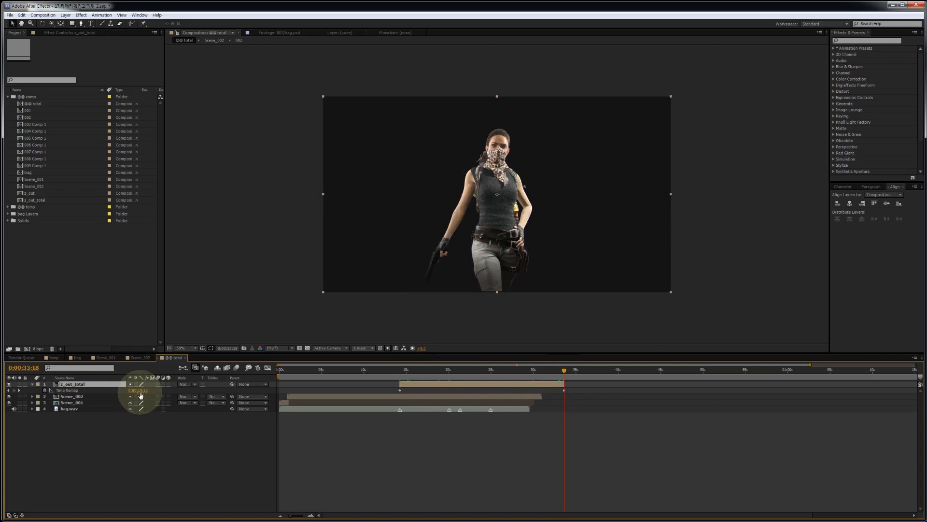
pyautogui.click(400, 371)
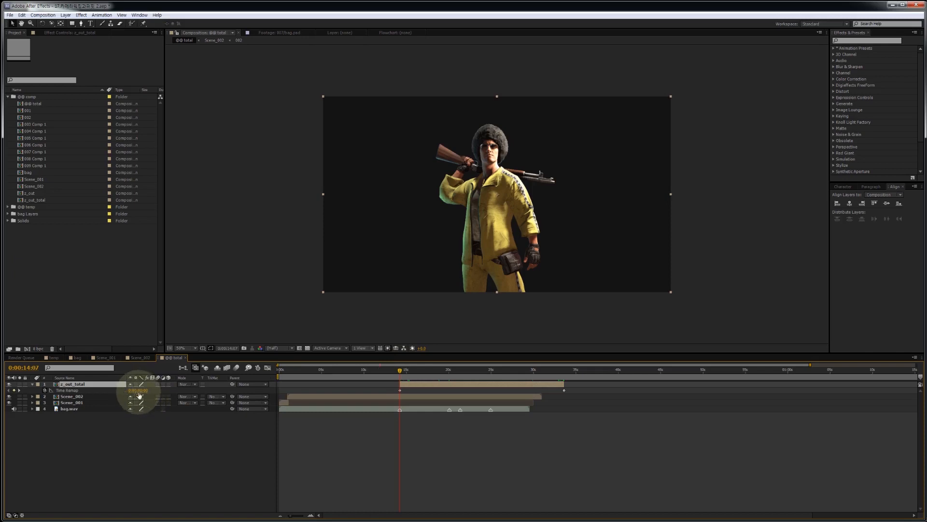
pyautogui.moveTo(139, 395); pyautogui.dragTo(165, 395)
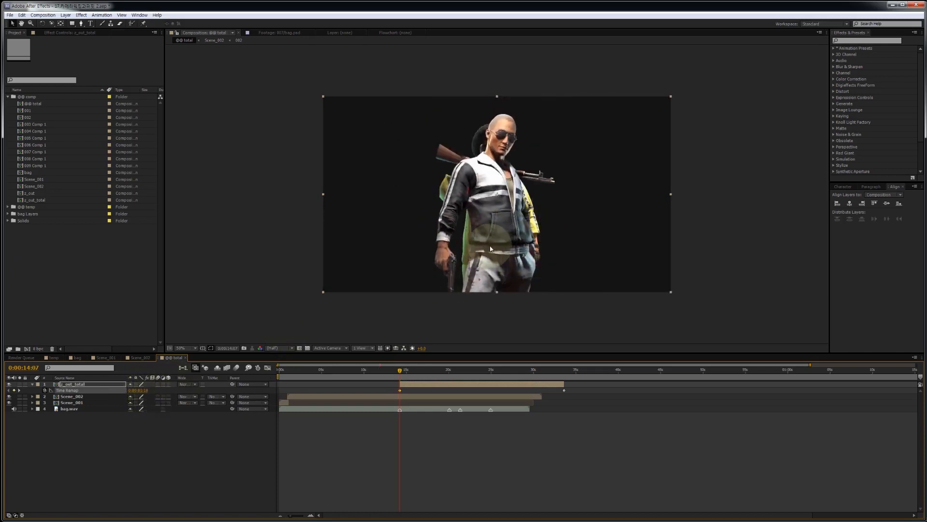
pyautogui.hotkey('ctrl', 'z')
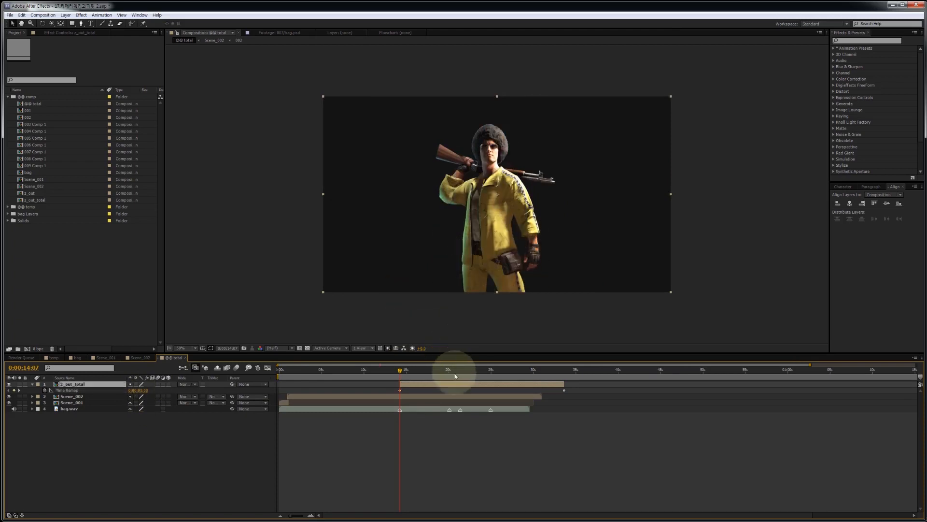
# Step: Move the last Time Remap keyframe to the second audio marker at 0:00:20:02 and apply Easy Ease to both keyframes
pyautogui.press('space')
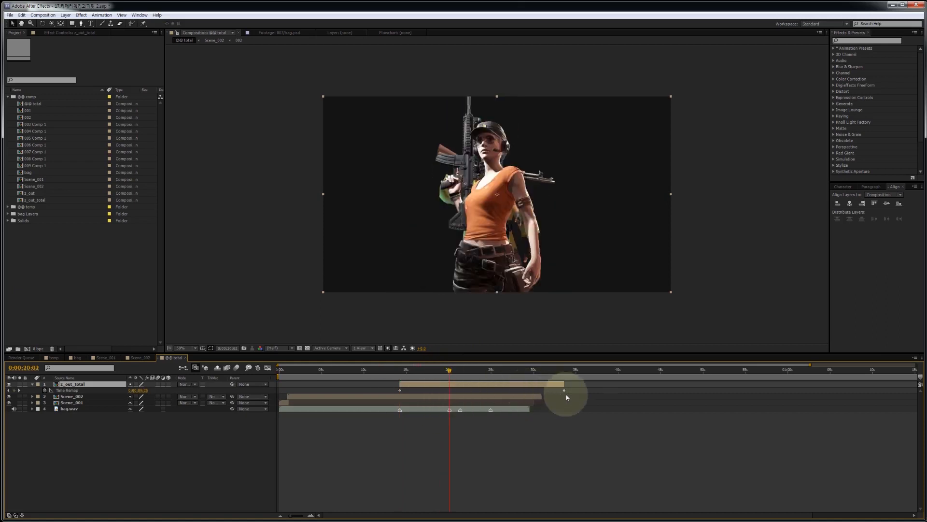
pyautogui.moveTo(564, 391); pyautogui.dragTo(454, 395)
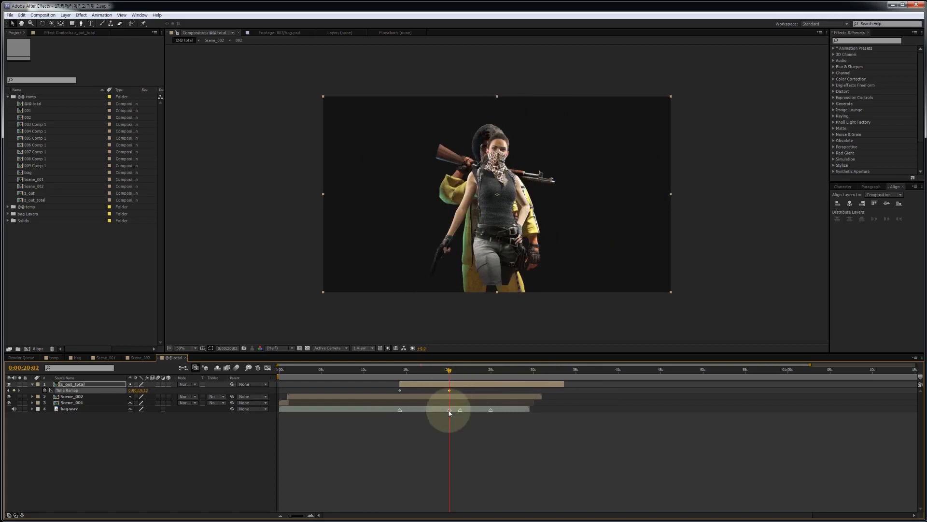
pyautogui.click(385, 389)
pyautogui.moveTo(386, 389); pyautogui.dragTo(471, 396)
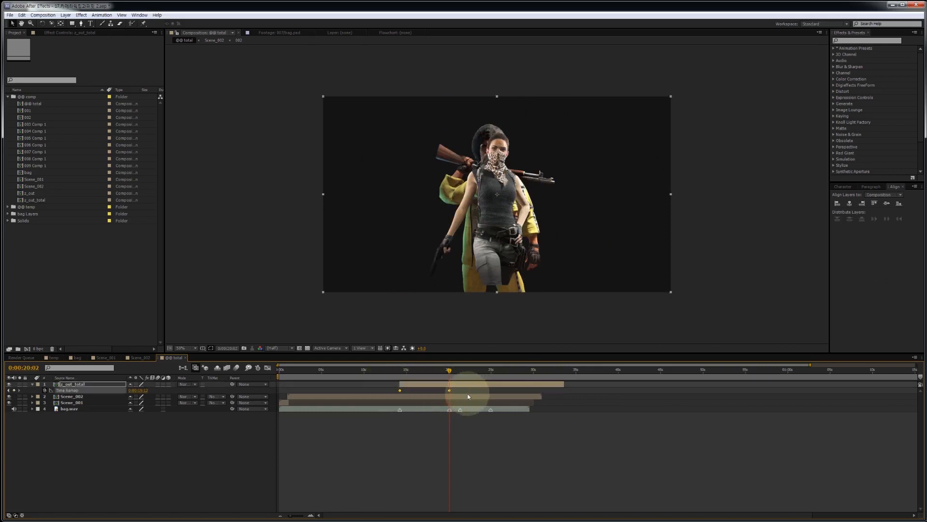
pyautogui.press('F9')
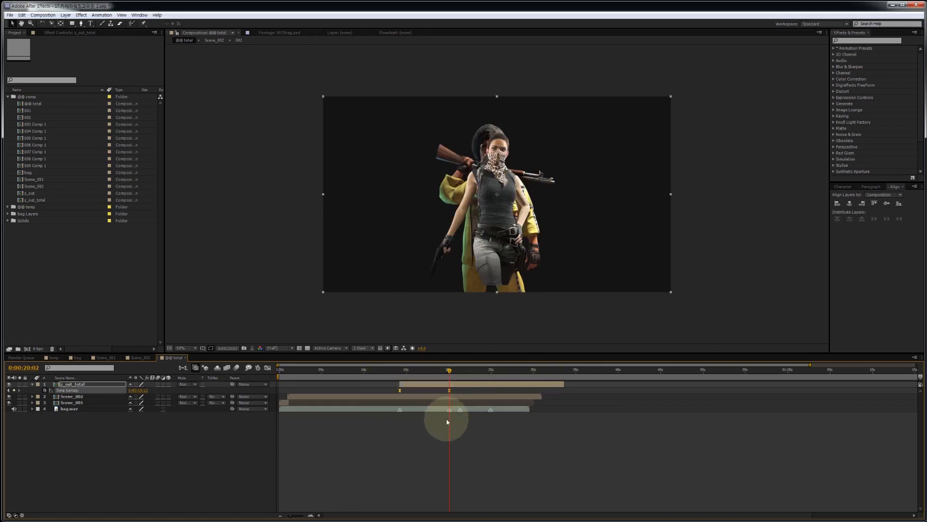
# Step: Lengthen the first keyframe's outgoing influence in the Time Remap speed graph so the speed peaks late, and return to the layer view
pyautogui.hotkey('shift', 'F3')
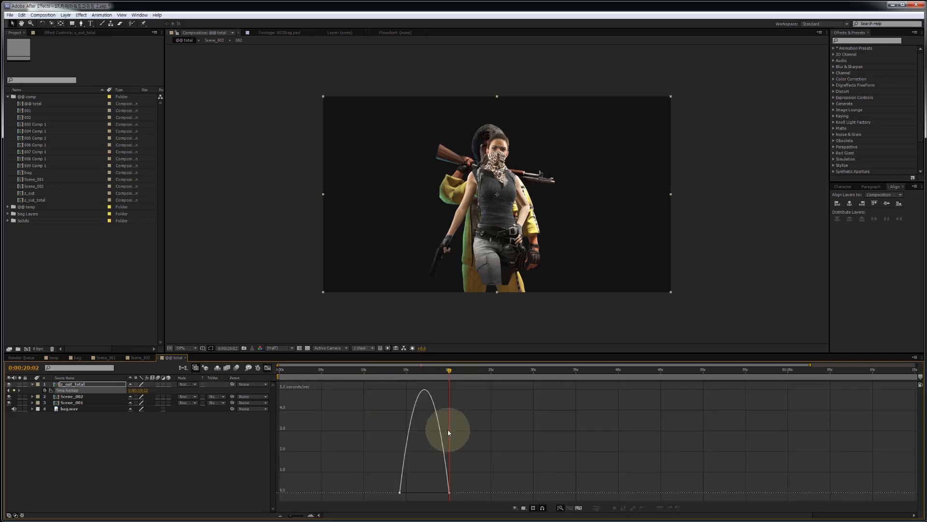
pyautogui.scroll(1, 448, 433)
pyautogui.moveTo(471, 423); pyautogui.dragTo(527, 429)
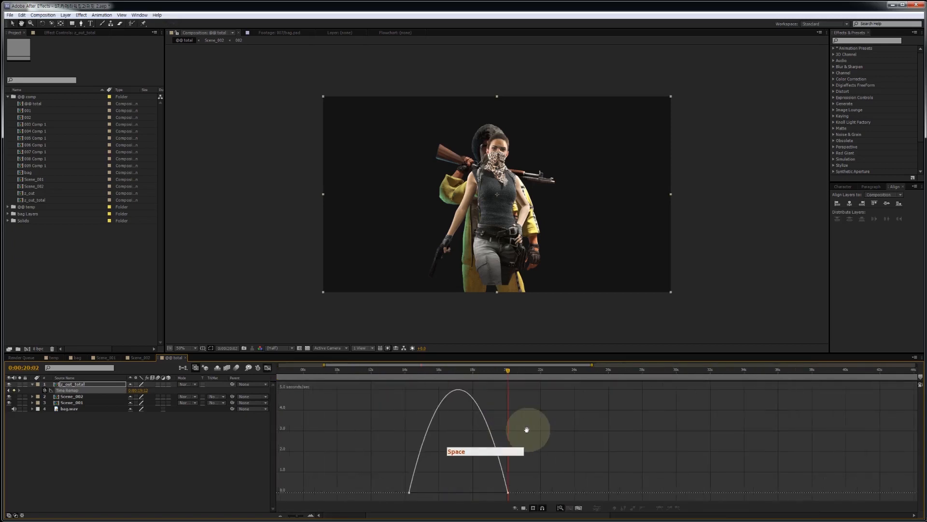
pyautogui.rightClick(461, 430)
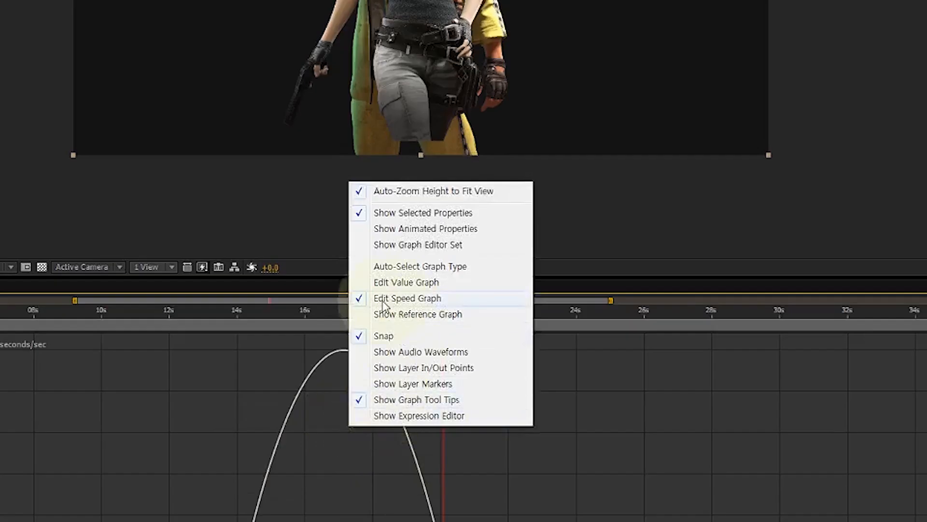
pyautogui.click(438, 301)
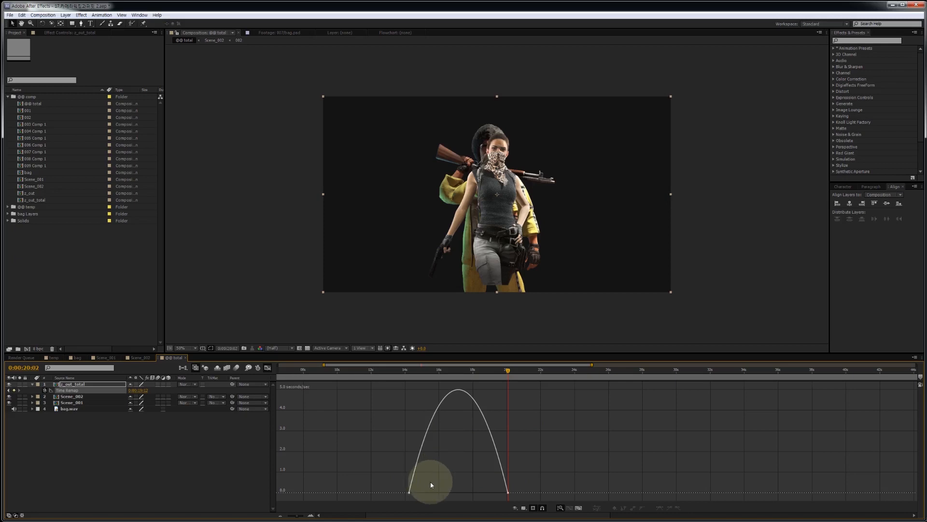
pyautogui.moveTo(431, 484); pyautogui.dragTo(396, 505)
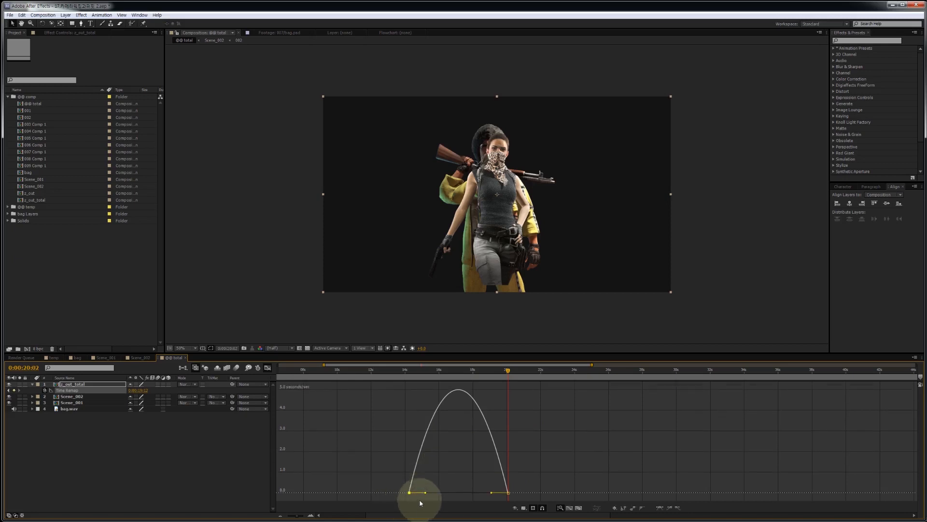
pyautogui.moveTo(426, 494); pyautogui.dragTo(446, 492)
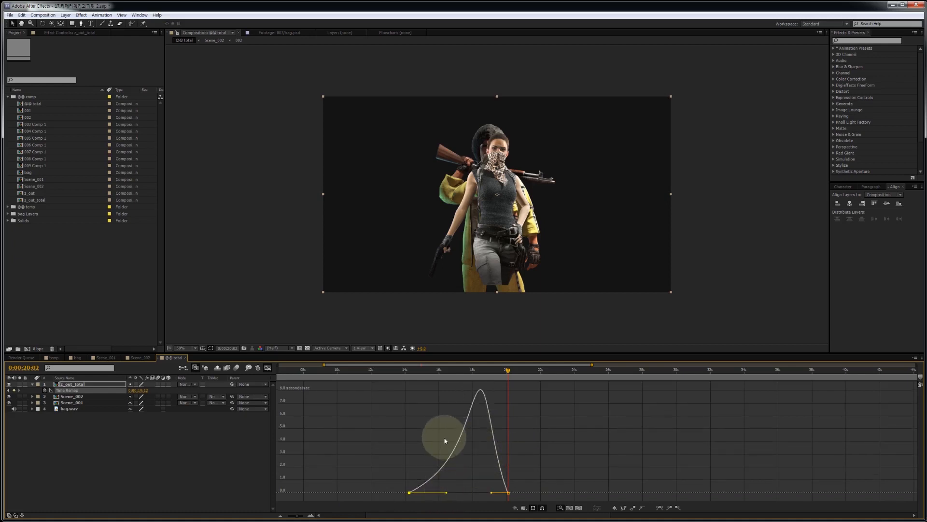
pyautogui.hotkey('shift', 'F3')
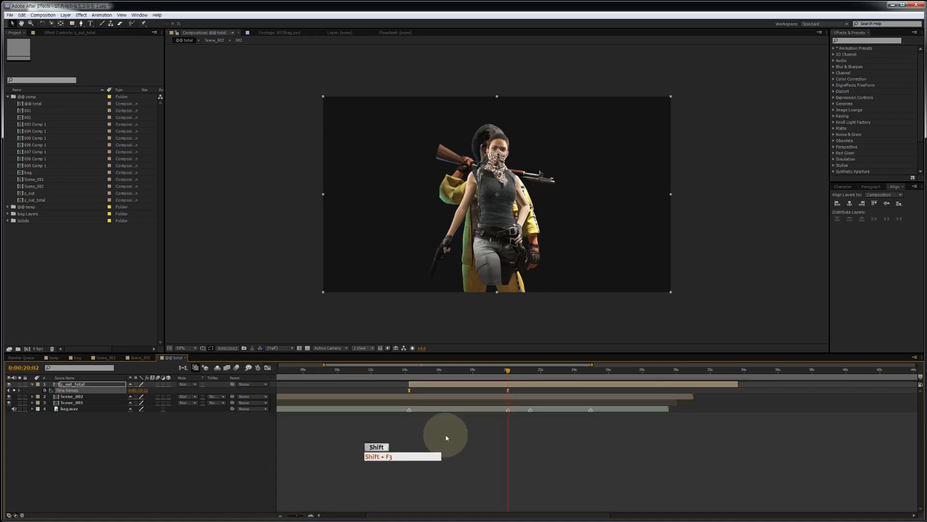
# Step: Set the work area around the two Time Remap keyframes, solo z_out_total, and preview the sped-up section
pyautogui.click(400, 371)
pyautogui.press('b')
pyautogui.click(520, 372)
pyautogui.press('n')
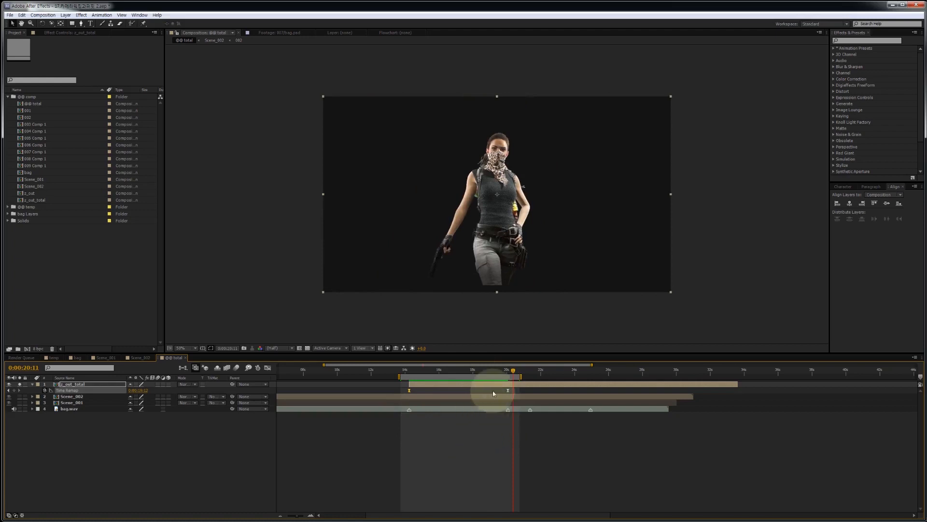
pyautogui.click(435, 370)
pyautogui.click(440, 371)
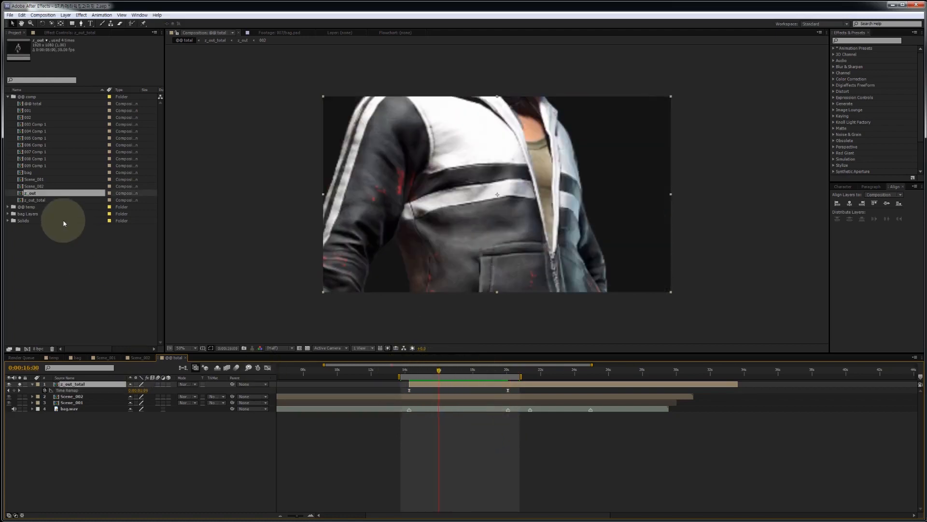
# Step: Open the z_out composition, switch the viewer to a single Active Camera view, and scrub to 0:00:00:18
pyautogui.doubleClick(41, 195)
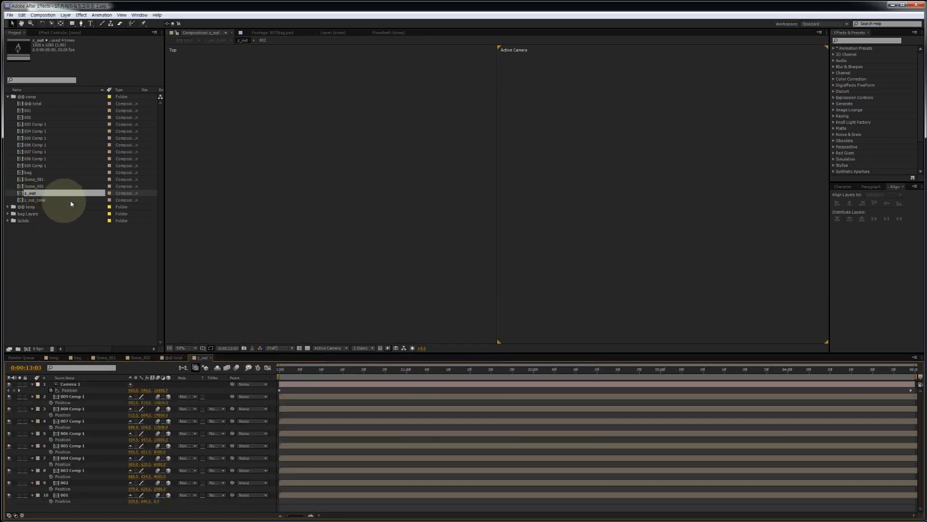
pyautogui.moveTo(294, 372); pyautogui.dragTo(318, 371)
pyautogui.click(363, 350)
pyautogui.click(367, 360)
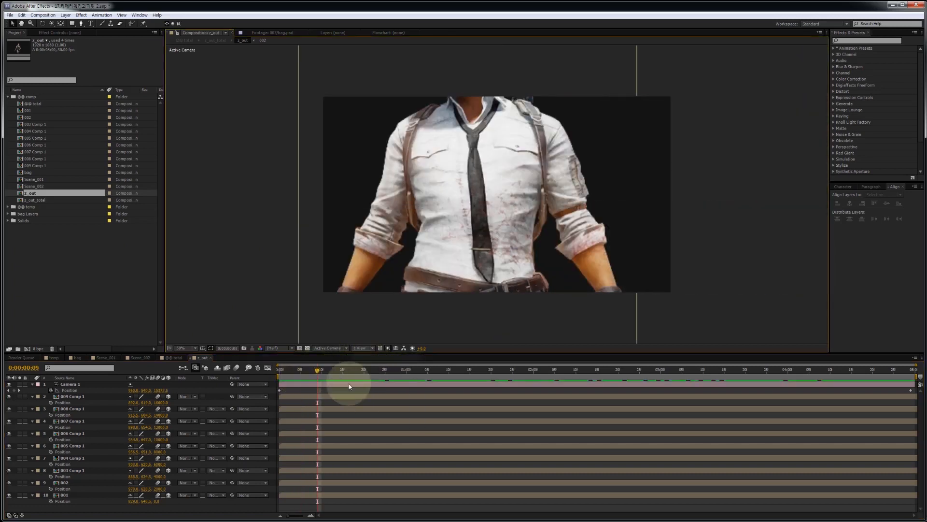
pyautogui.click(316, 372)
pyautogui.moveTo(319, 375); pyautogui.dragTo(356, 369)
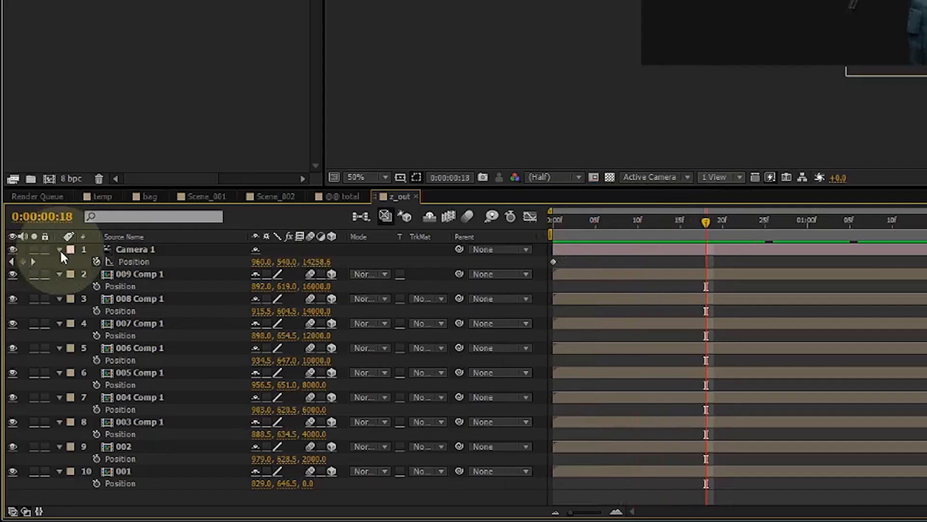
# Step: Expand Camera 1's camera options and set its Aperture to 400 pixels
pyautogui.click(60, 249)
pyautogui.click(60, 249)
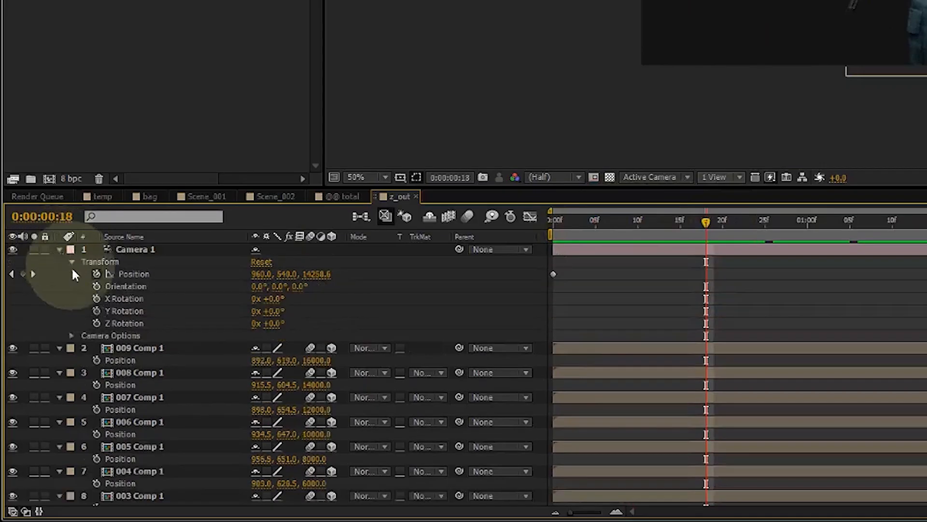
pyautogui.click(71, 336)
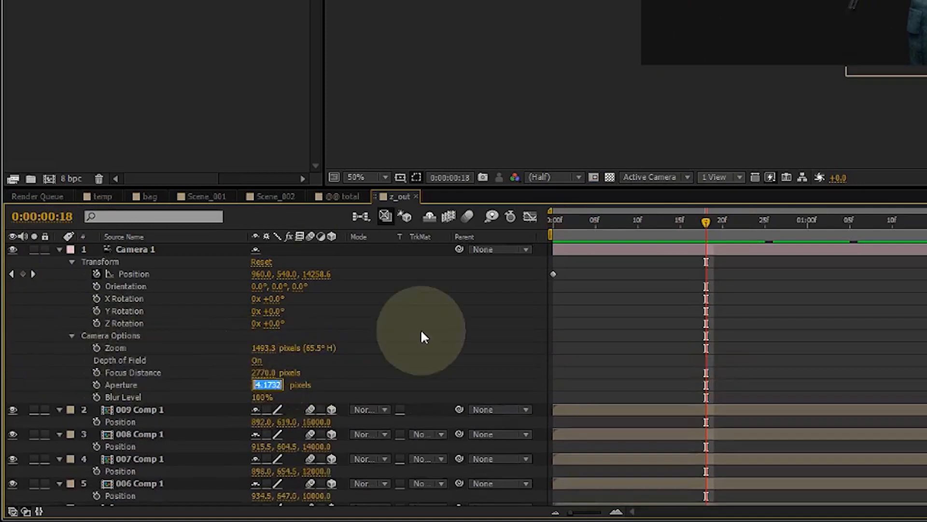
pyautogui.write('00')
pyautogui.press('Return')
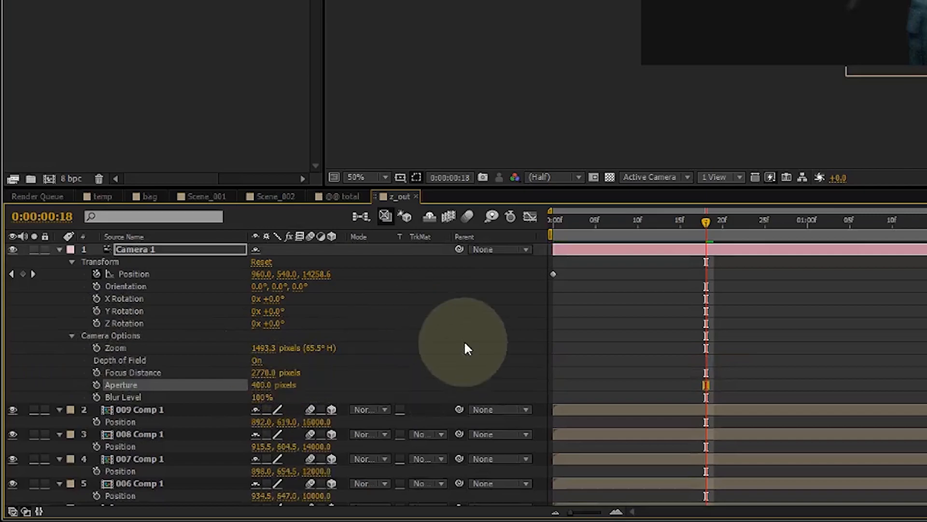
pyautogui.click(465, 342)
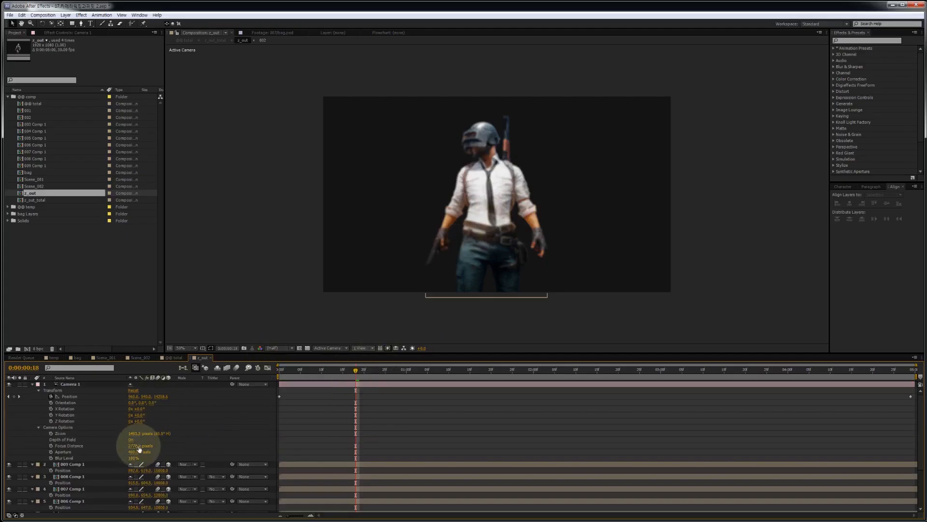
# Step: Reduce Camera 1's Focus Distance until the helmeted character is sharp at 0:00:00:18, and scrub ahead to check the blur
pyautogui.moveTo(150, 446); pyautogui.dragTo(80, 445)
pyautogui.moveTo(20, 445); pyautogui.dragTo(10, 445)
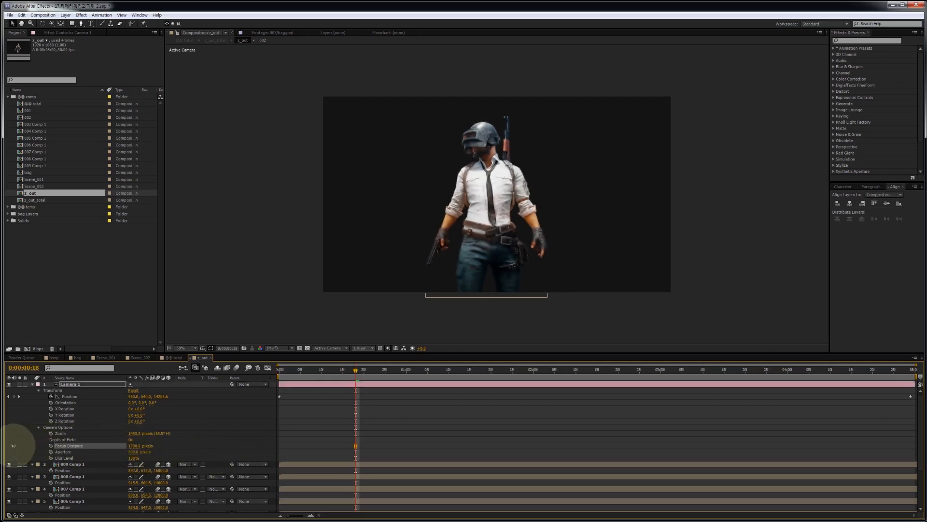
pyautogui.moveTo(282, 374); pyautogui.dragTo(509, 374)
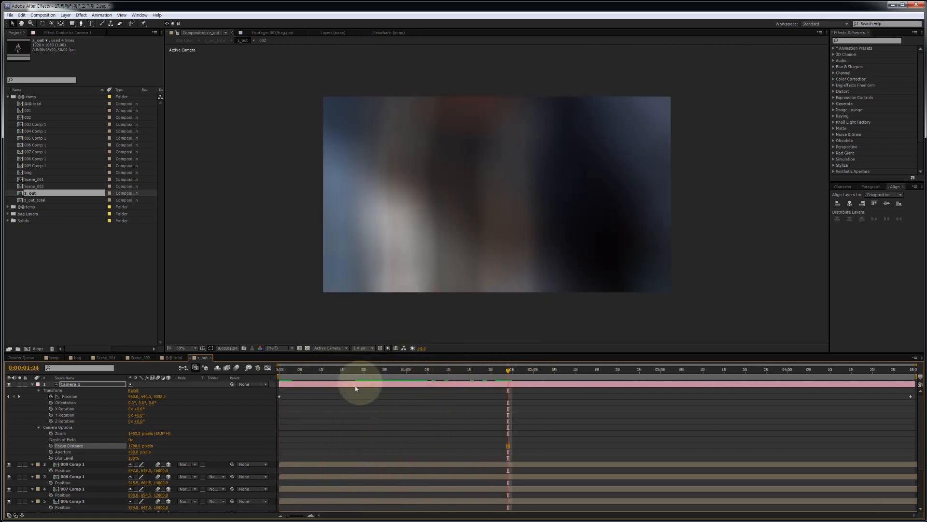
# Step: Close the z_out timeline and scrub the depth-of-field result in @@ total, undoing any accidental shift of the z_out_total layer
pyautogui.hotkey('ctrl', 'w')
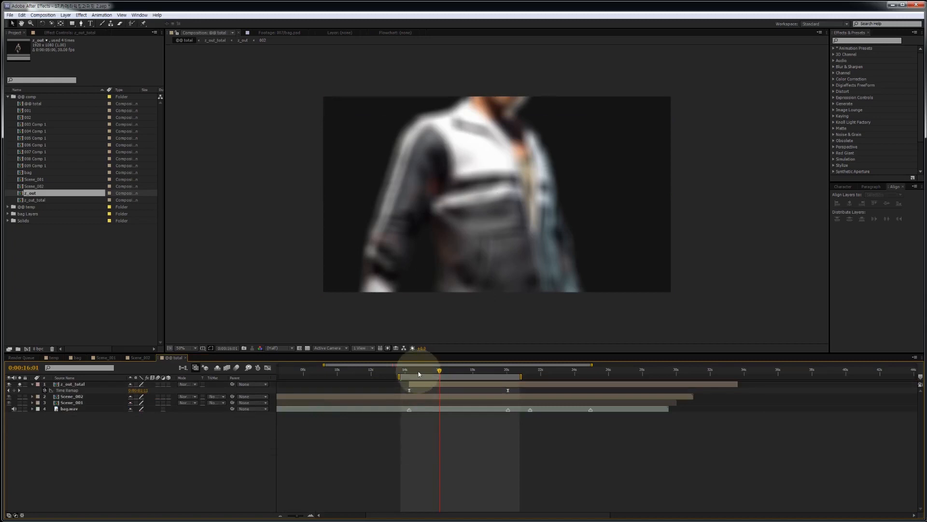
pyautogui.moveTo(414, 372); pyautogui.dragTo(475, 369)
pyautogui.moveTo(508, 246)
pyautogui.mouseDown()
pyautogui.moveTo(512, 239)
pyautogui.moveTo(509, 250)
pyautogui.mouseUp()
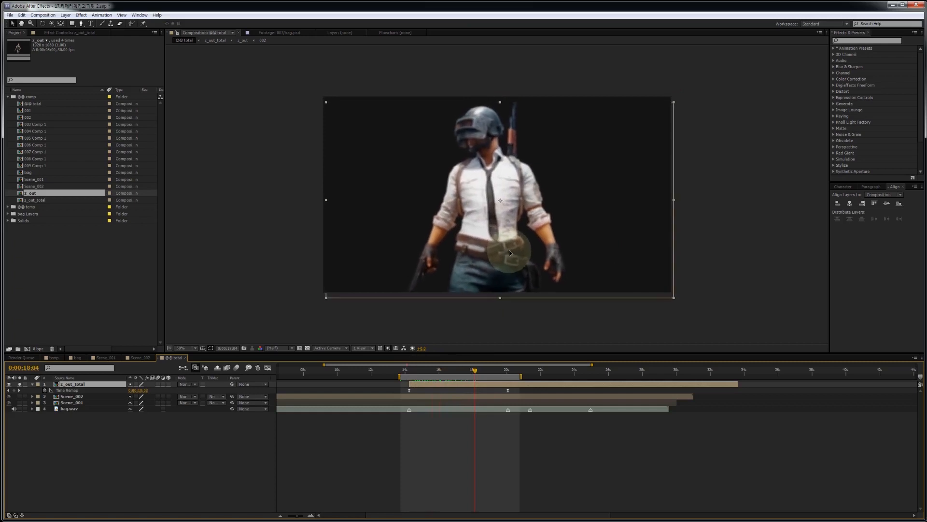
pyautogui.hotkey('ctrl', 'z')
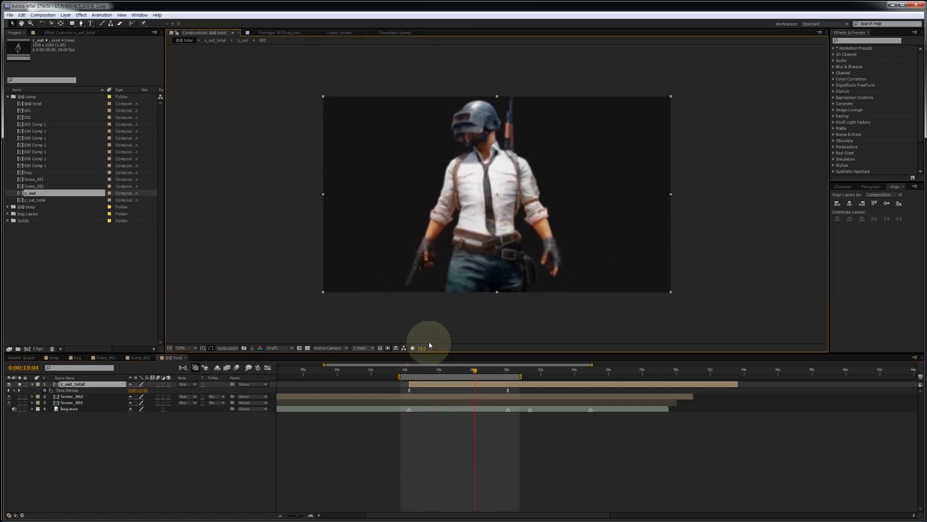